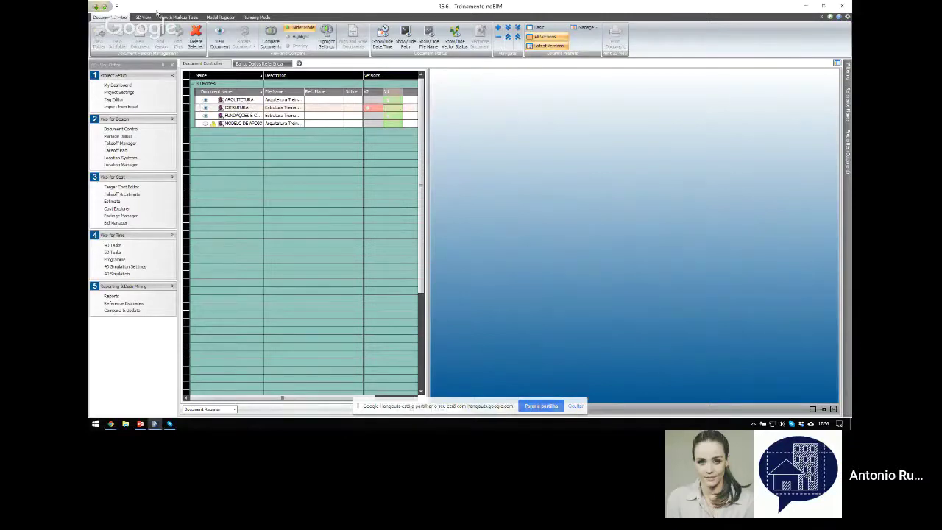
View versions V1 and V2 of the ESTRUTURA model in the 3D view.
click(257, 17)
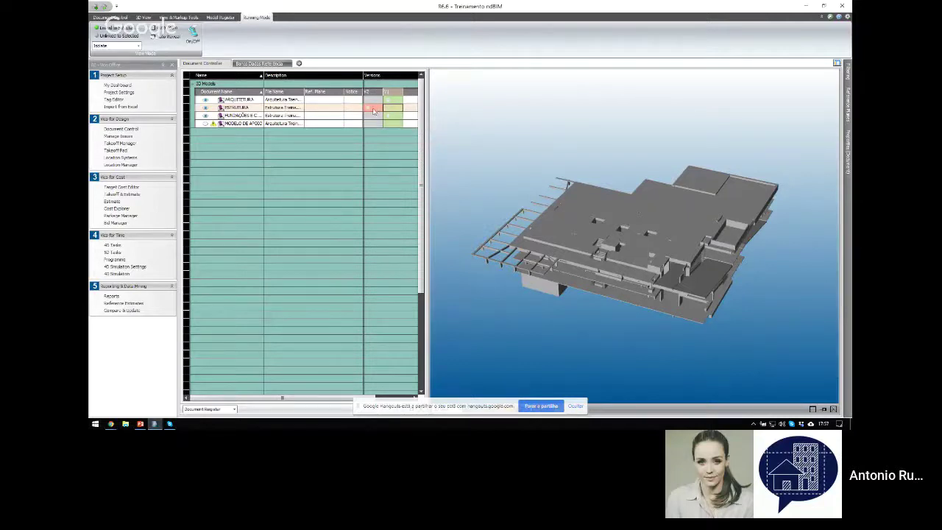
drag(374, 109, 483, 118)
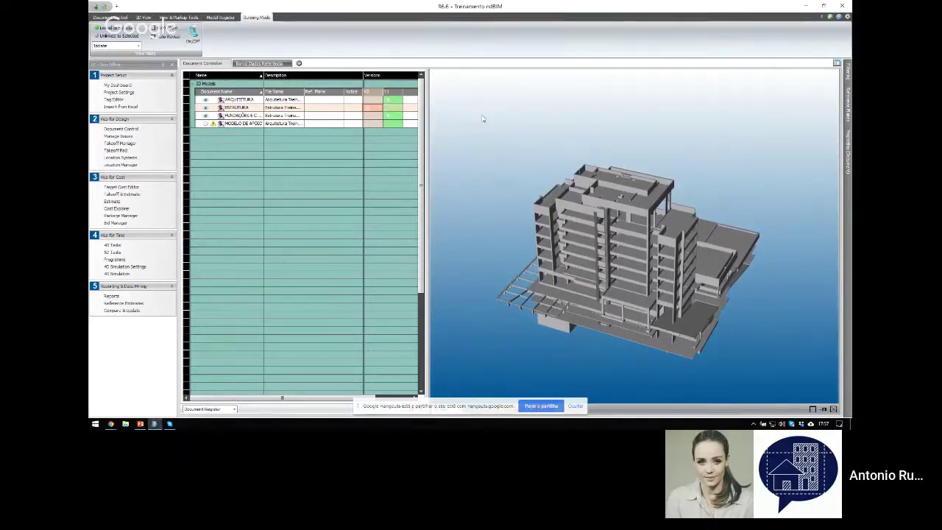
click(373, 110)
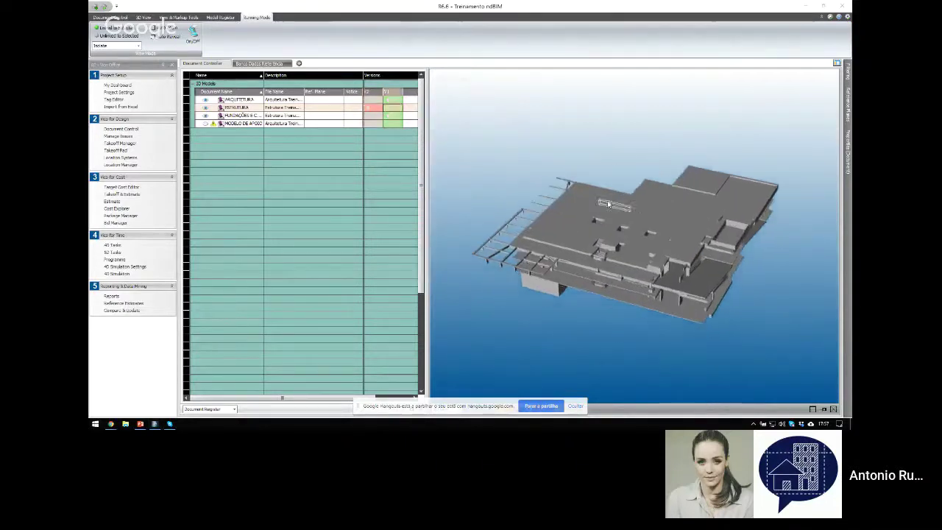
right_click(394, 112)
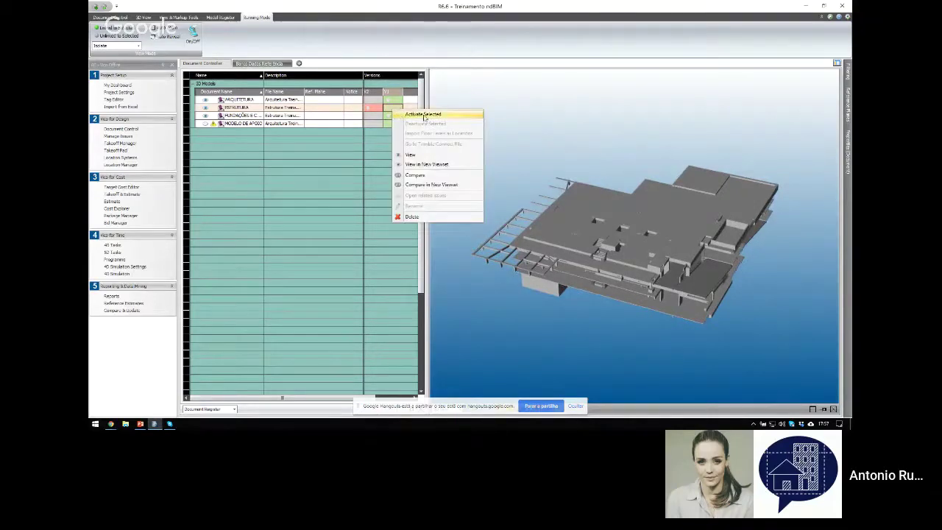
click(370, 110)
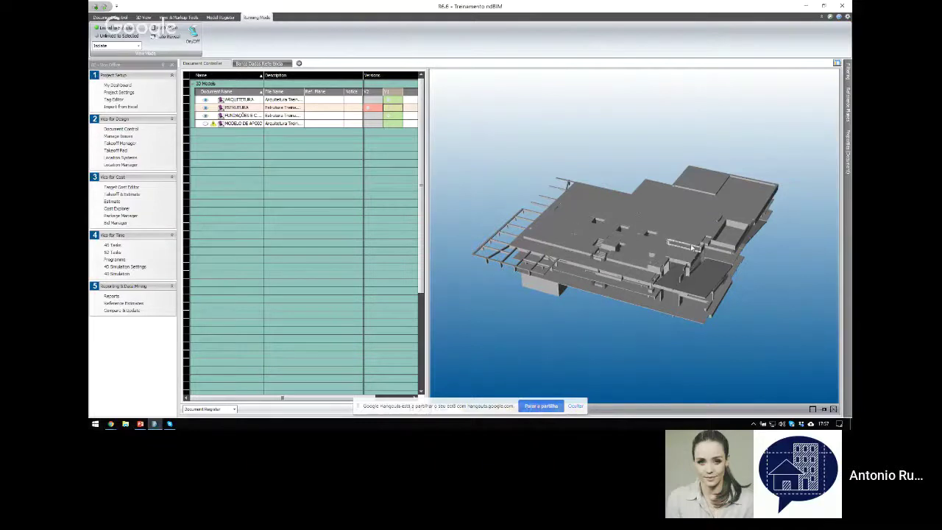
Select versions V1 and V2 of the ESTRUTURA model and run Compare Documents on them.
click(398, 110)
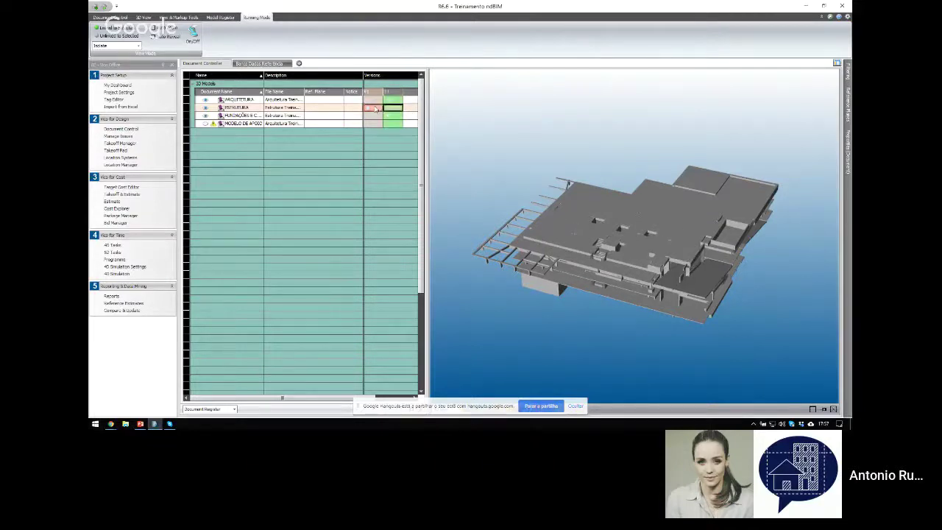
click(110, 16)
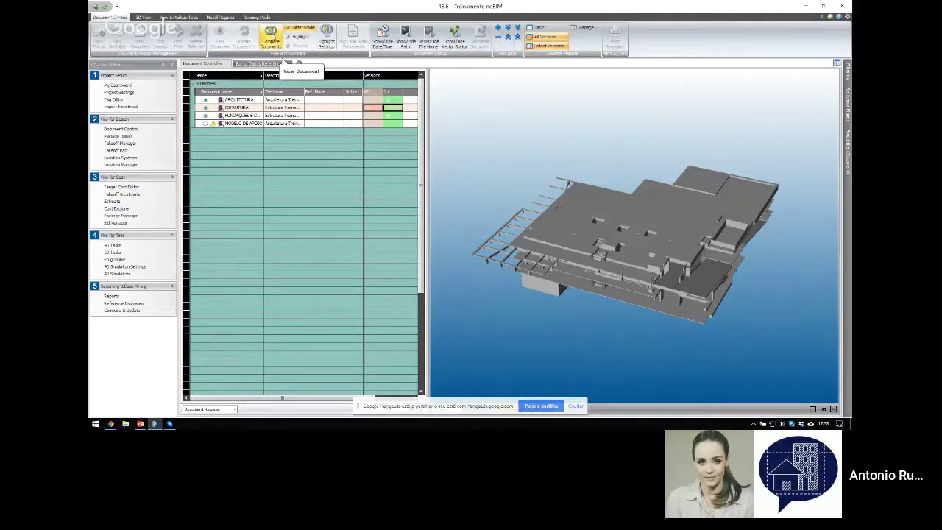
click(272, 39)
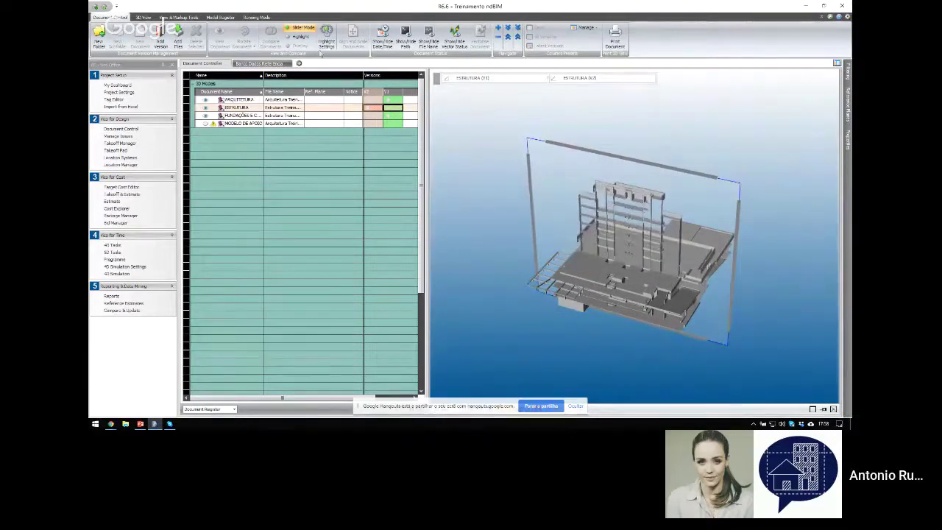
Switch the comparison to Highlight mode and review its Highlight Settings without changing them.
click(295, 37)
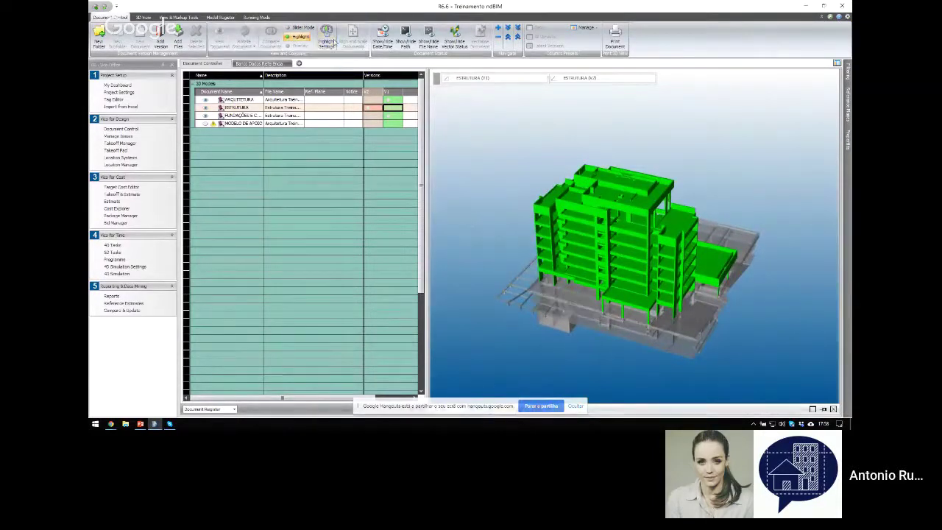
click(325, 37)
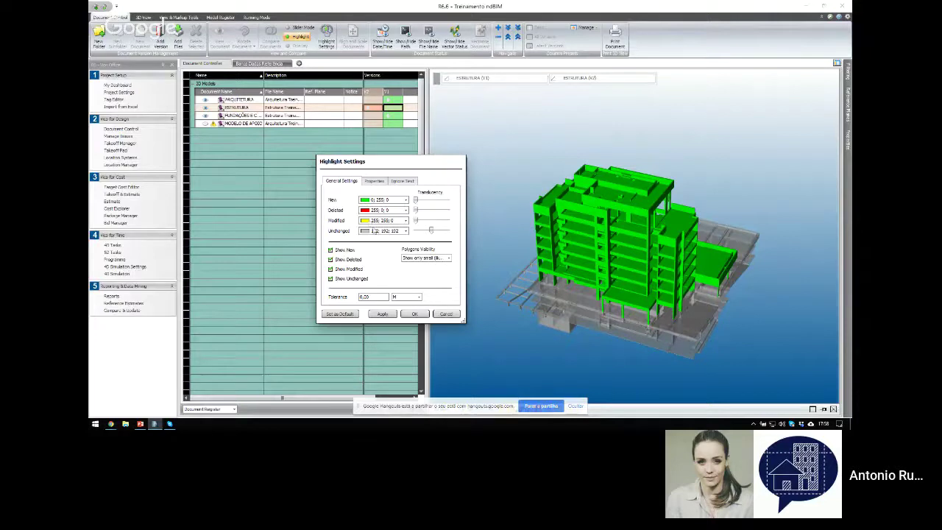
mouse_move(433, 231)
click(441, 314)
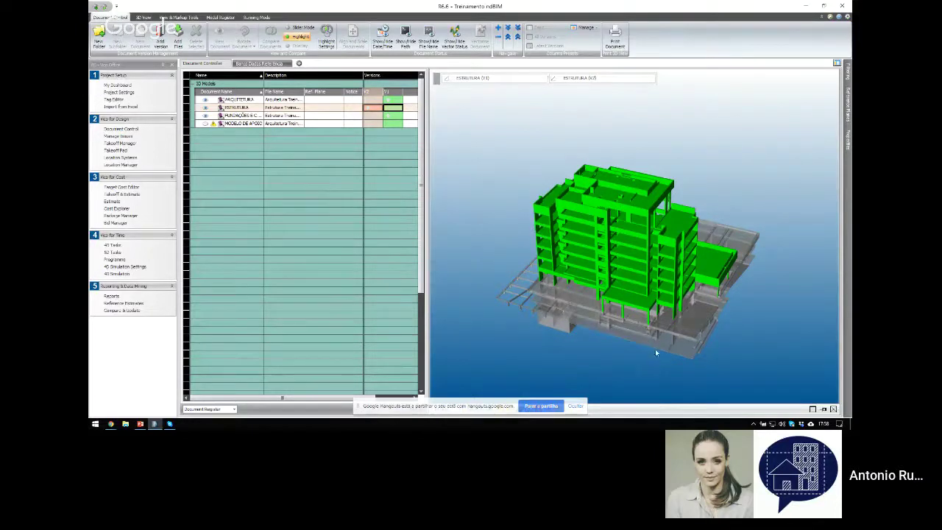
Inspect the highlighted structural differences around the building, and reset the 3D view.
middle_drag(677, 331, 671, 304)
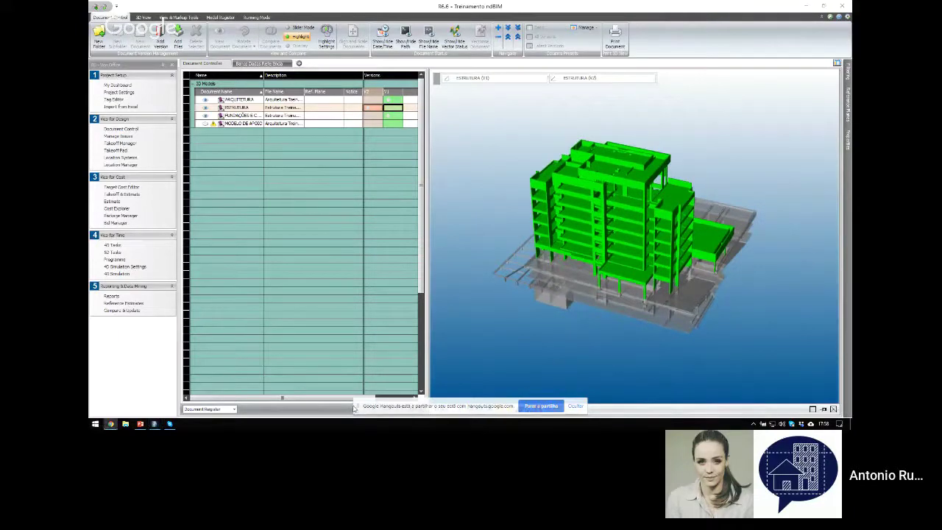
drag(356, 407, 154, 412)
mouse_move(672, 340)
middle_down()
mouse_move(662, 368)
mouse_move(623, 330)
mouse_move(672, 340)
mouse_move(659, 347)
middle_up()
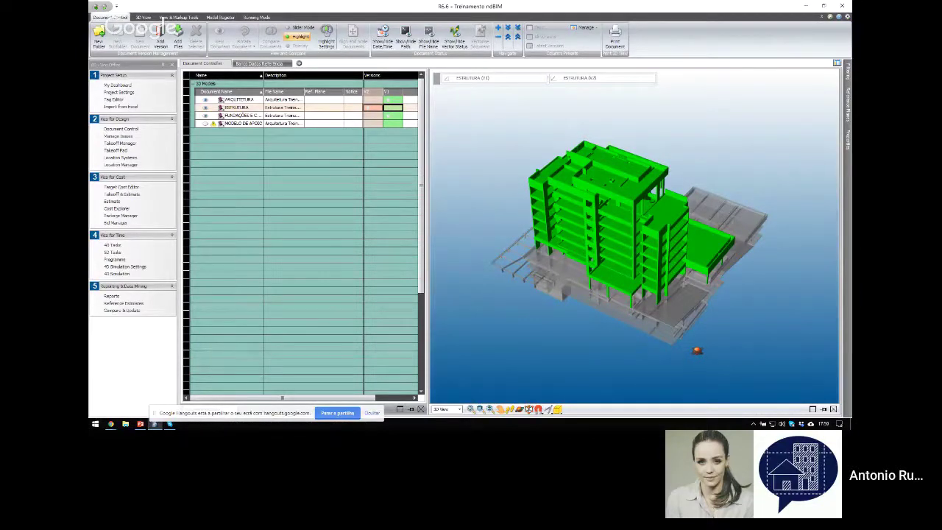
mouse_move(708, 337)
mouse_down()
mouse_move(675, 309)
mouse_move(644, 332)
mouse_move(691, 324)
mouse_move(712, 332)
mouse_move(700, 331)
mouse_up()
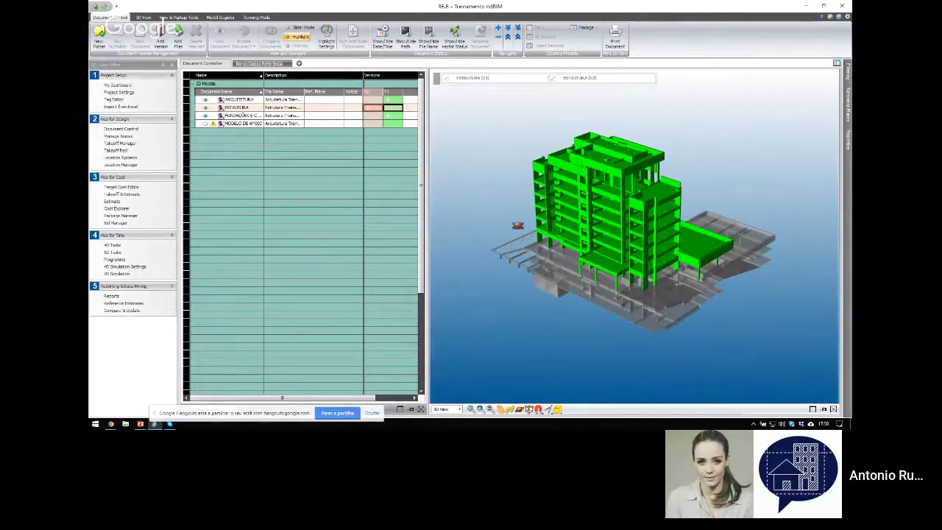
click(145, 17)
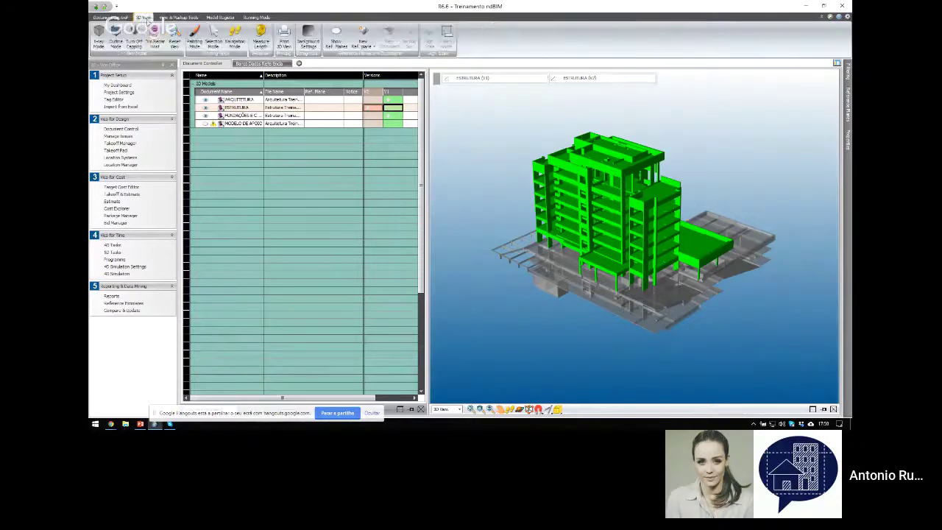
click(170, 31)
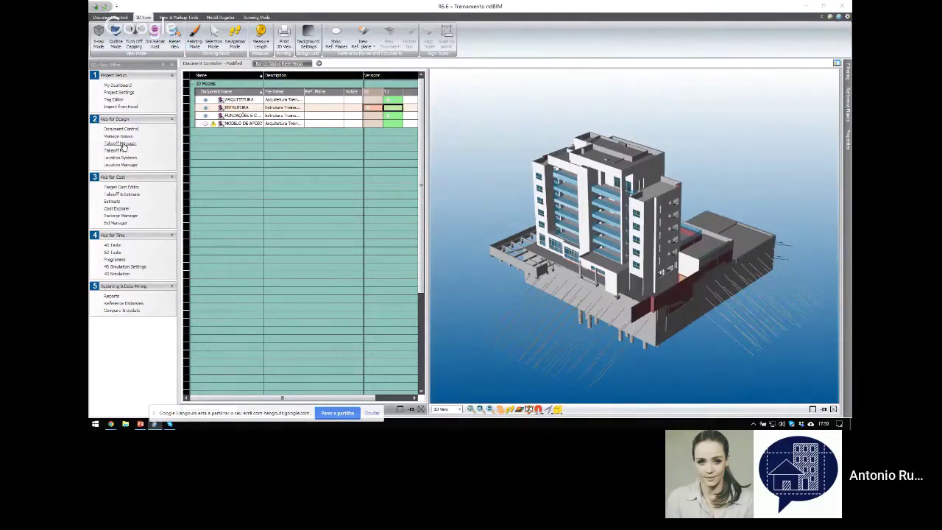
Go to the Takeoff Manager, sort the takeoff items by name and select the first item.
click(122, 144)
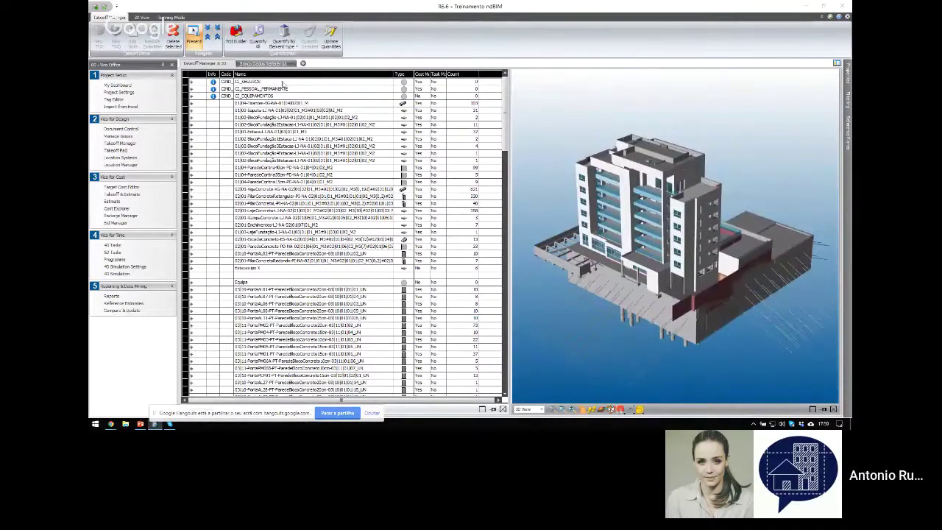
click(279, 75)
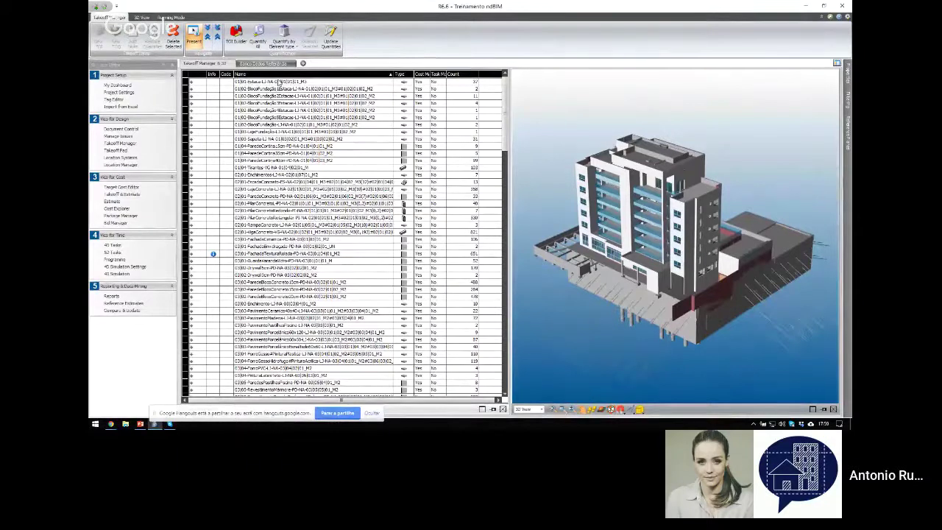
click(281, 83)
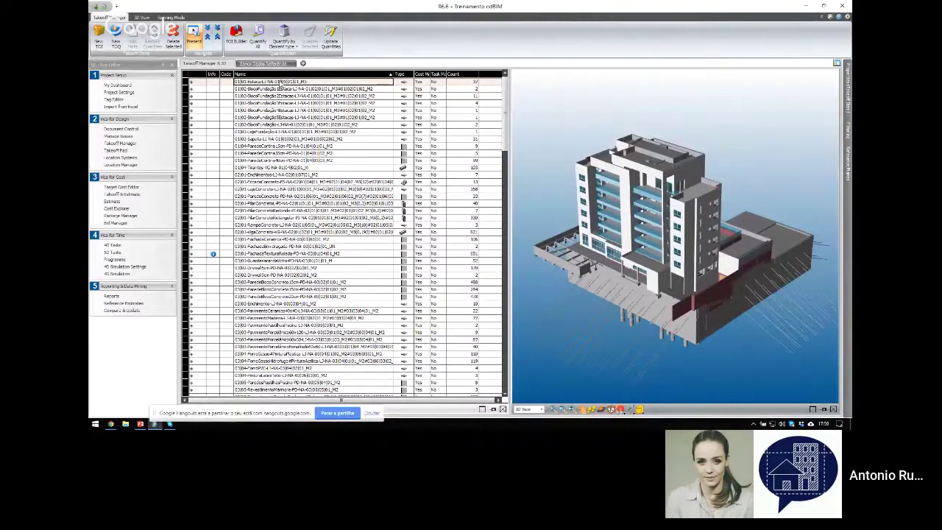
Start the TOI Builder and remove Vico 01 through Vico 05 from its takeoff item parameters.
click(236, 37)
drag(447, 123, 474, 44)
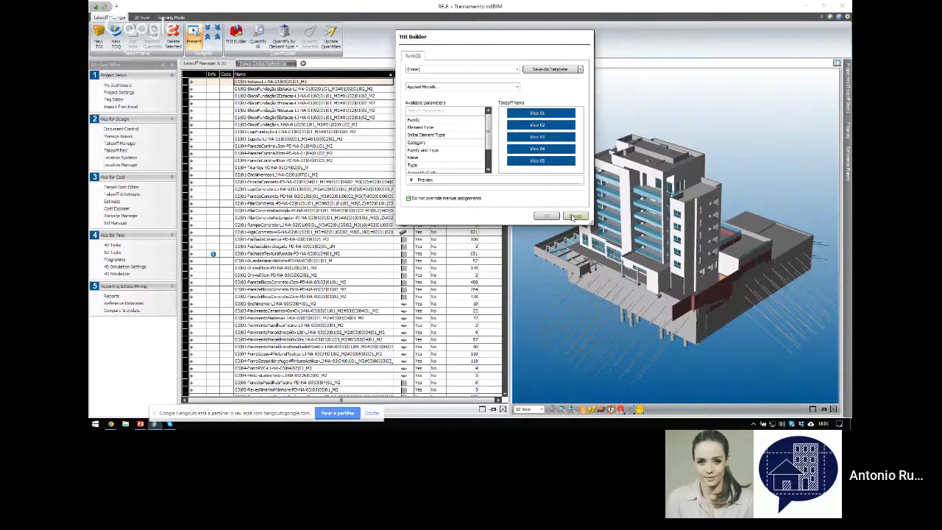
click(571, 113)
click(572, 113)
click(571, 114)
click(572, 114)
click(572, 113)
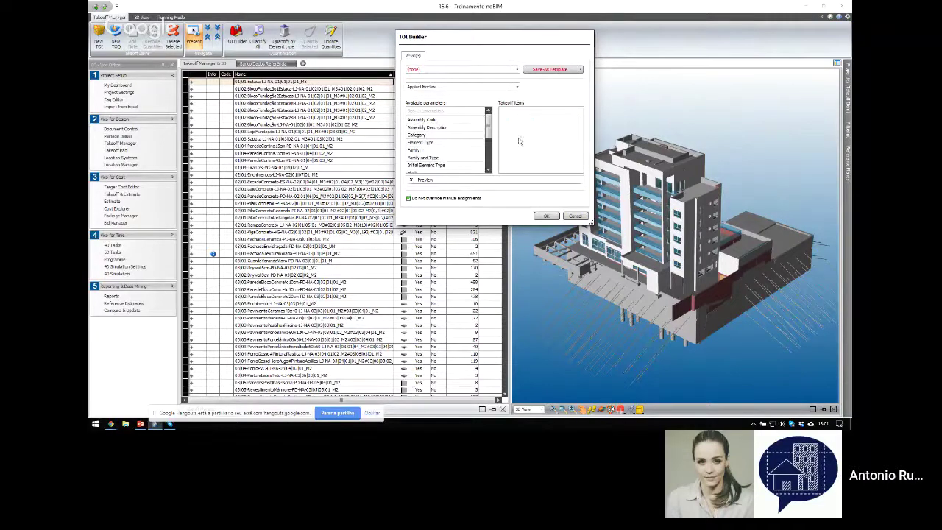
Try a takeoff item structure made of Family, Type and Mark, and cancel the TOI Builder.
click(433, 152)
drag(433, 152, 530, 140)
scroll(449, 140, down, 3)
drag(416, 127, 519, 131)
drag(427, 158, 537, 156)
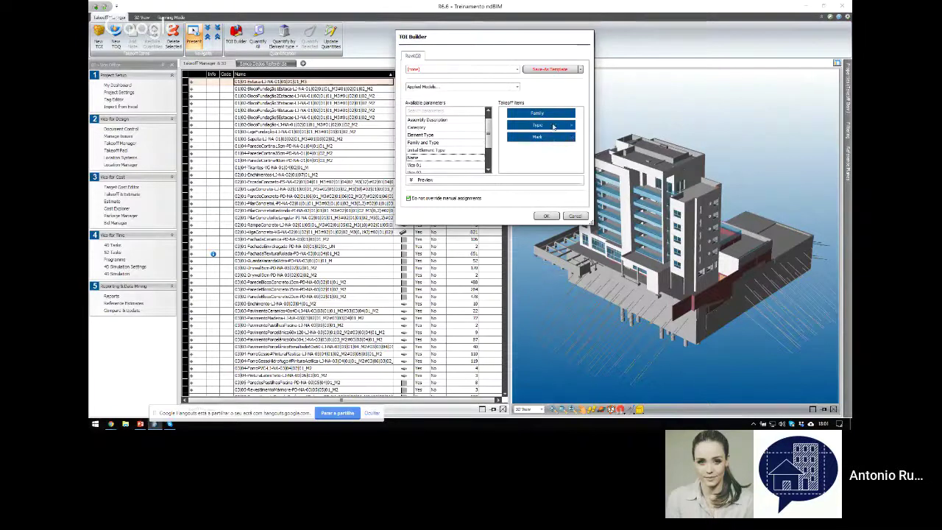
click(577, 216)
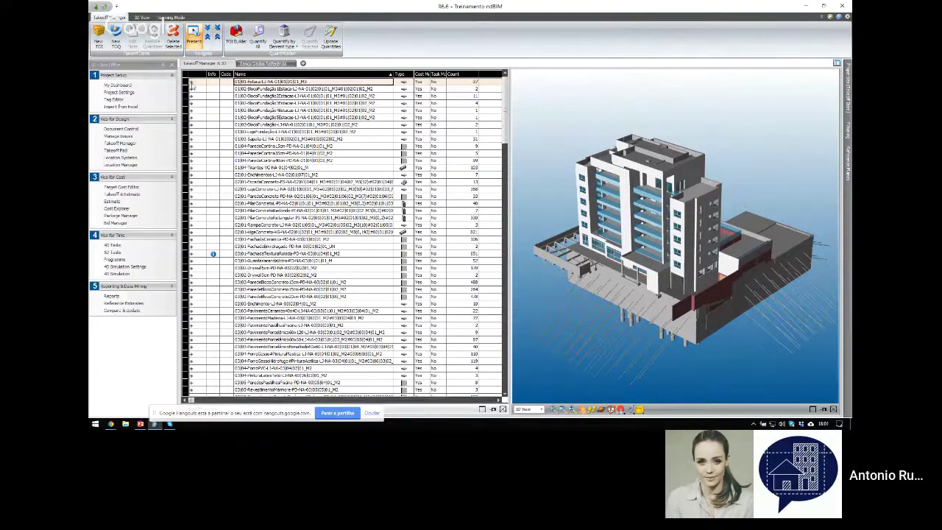
Expand the 01|01-Estaca takeoff item, collapse its Project location columns, and widen the Cost Mapped and Task Mapped columns.
click(191, 82)
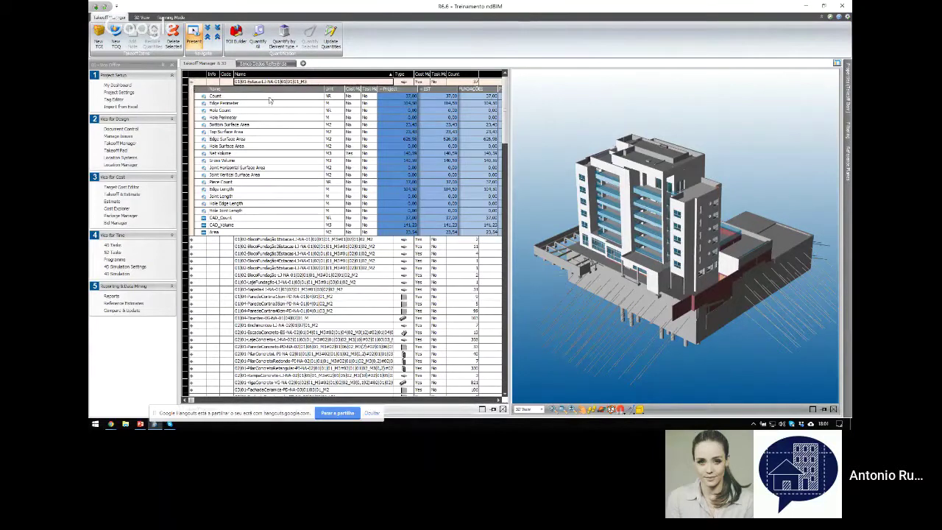
click(381, 89)
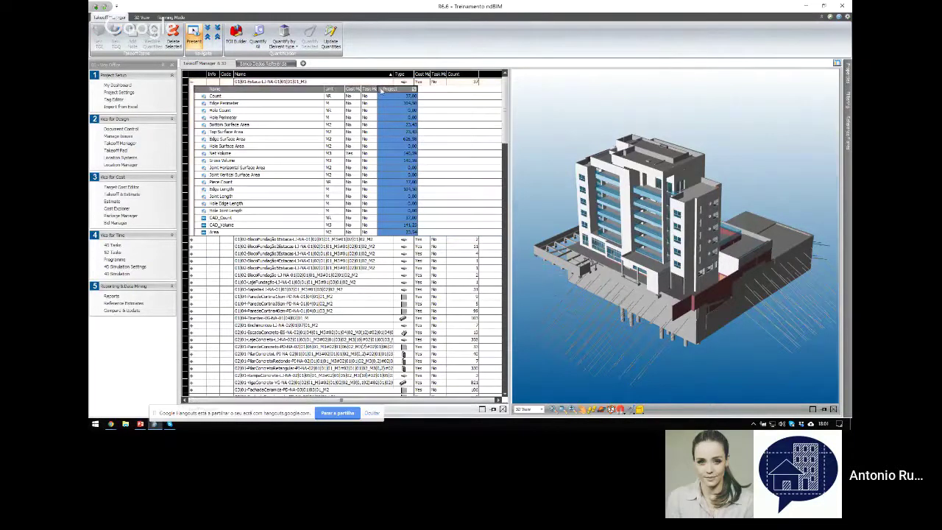
drag(381, 89, 398, 88)
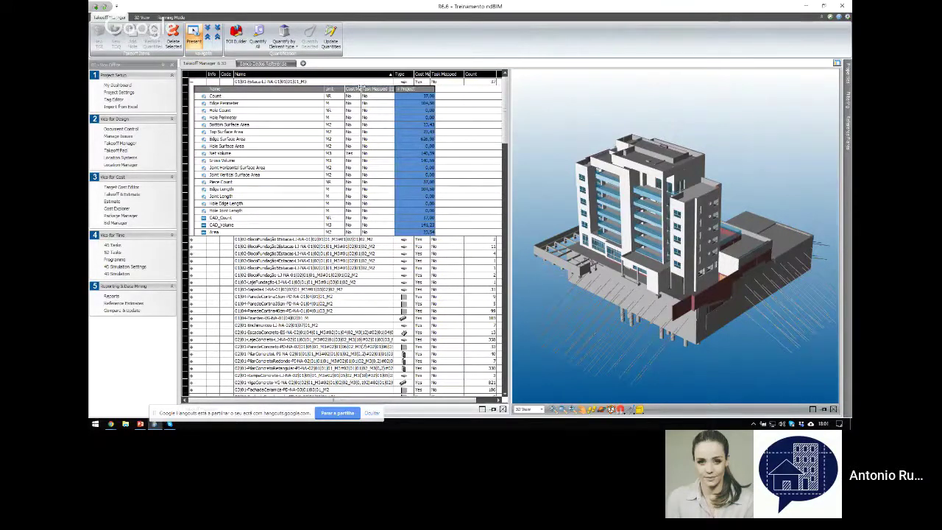
drag(361, 88, 376, 89)
Examine the name coding of the 01|01-Estaca takeoff item, highlighting the Estaca part of the name.
click(312, 81)
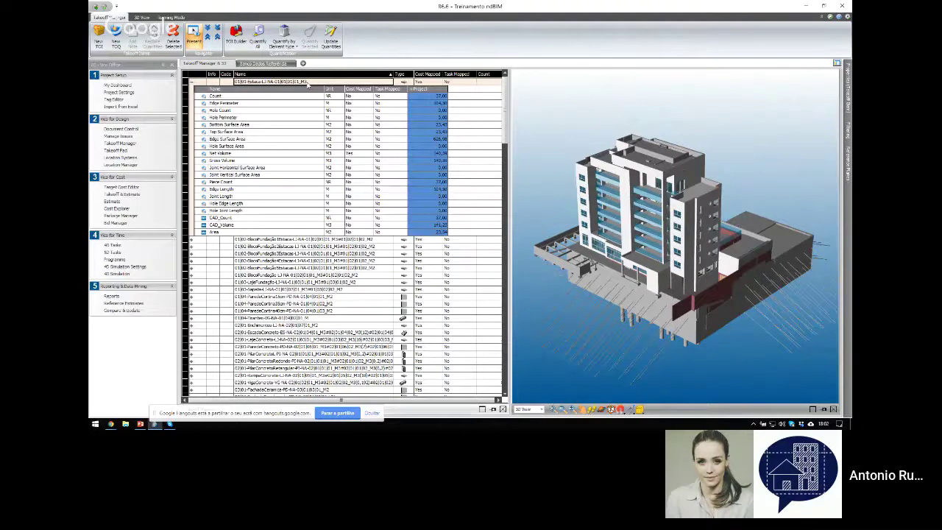
drag(265, 82, 255, 82)
double_click(258, 82)
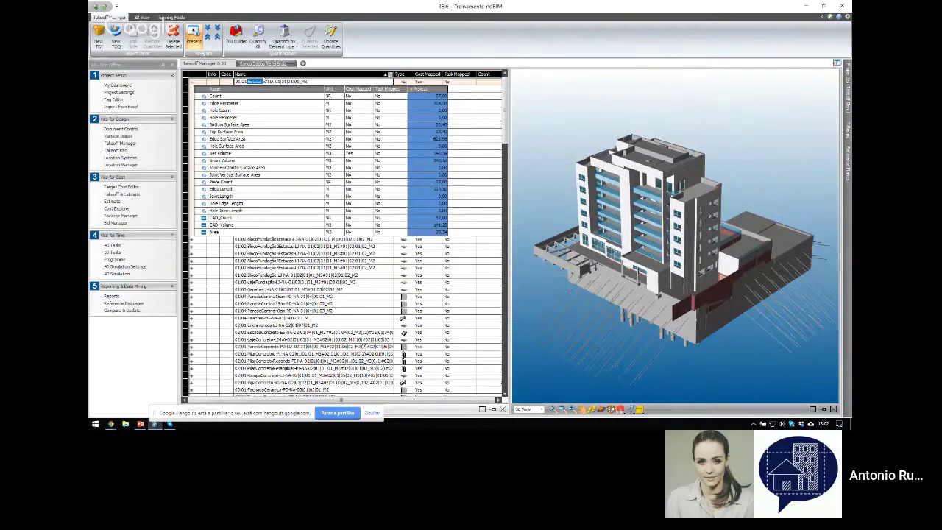
key(Right)
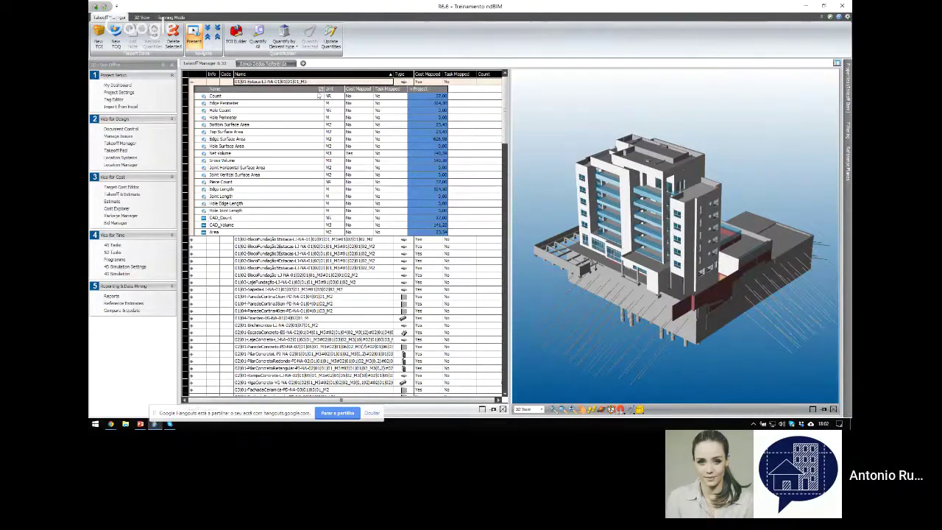
Examine the Estaca takeoff quantities, selecting Count through Hole Joint Length and CAD_Count through Area as separate groups.
click(289, 110)
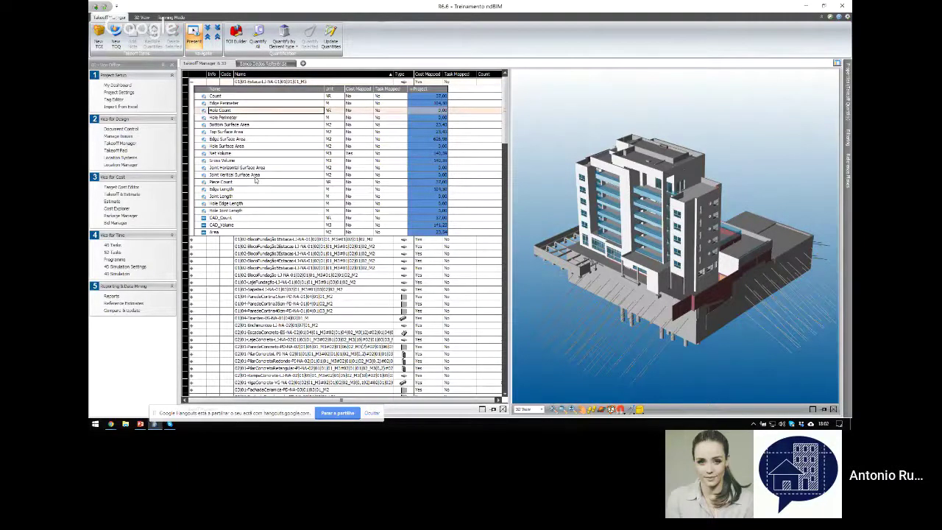
click(219, 218)
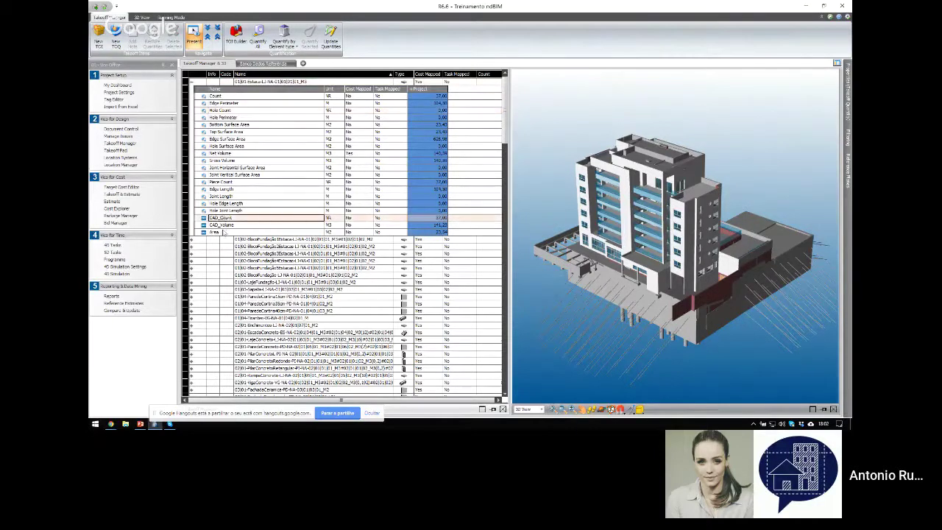
shift+click(220, 233)
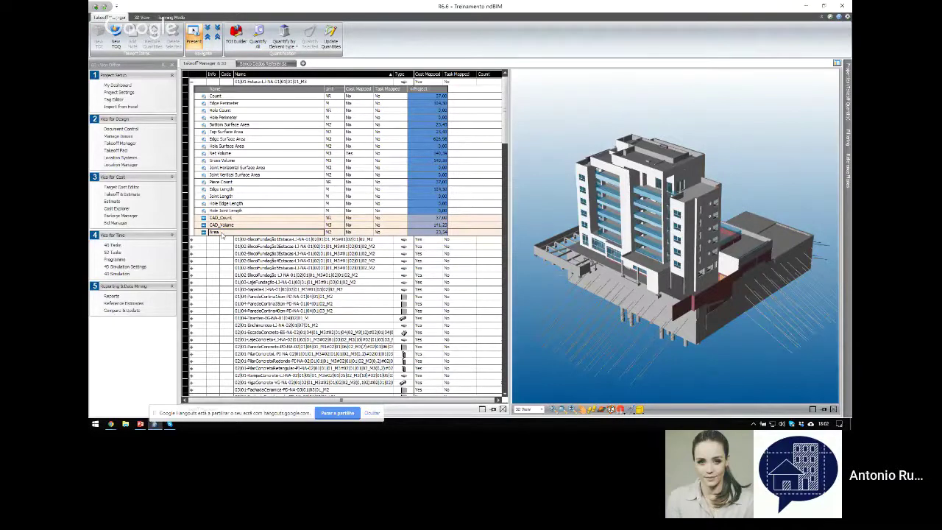
click(240, 211)
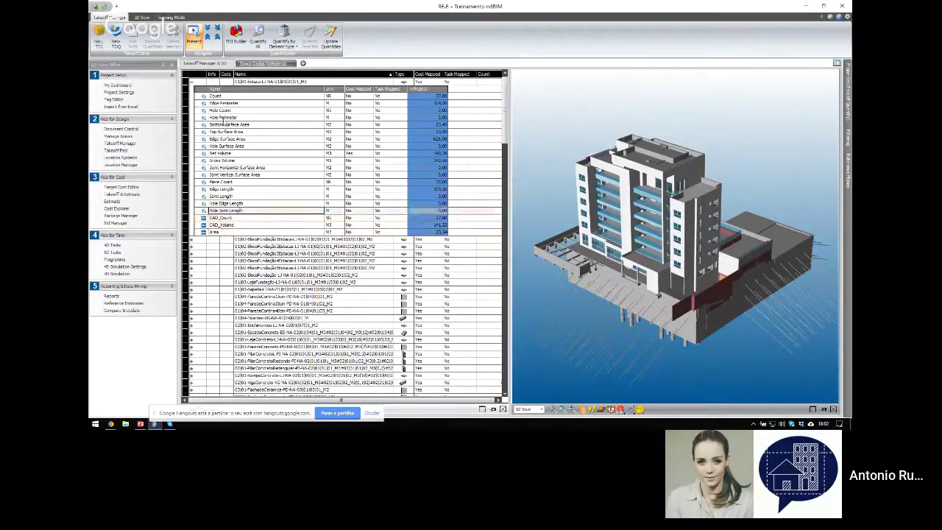
shift+click(237, 97)
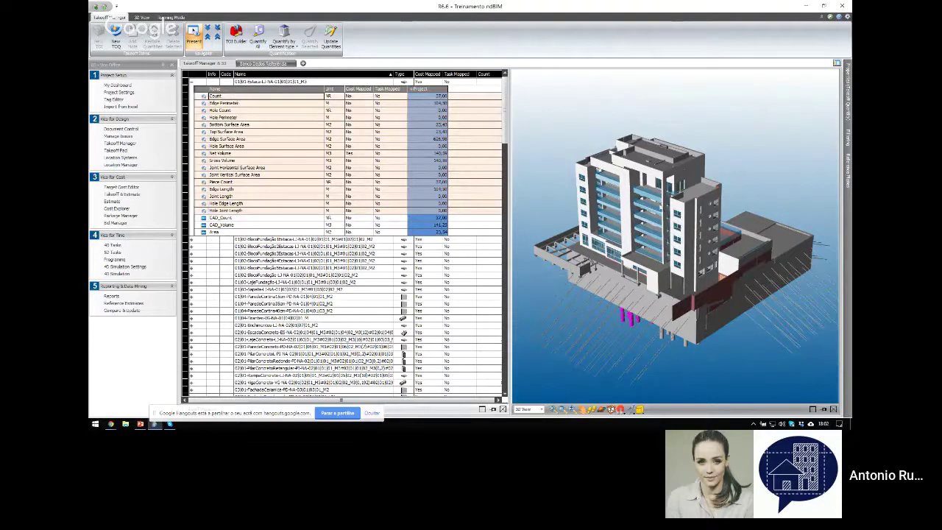
click(292, 232)
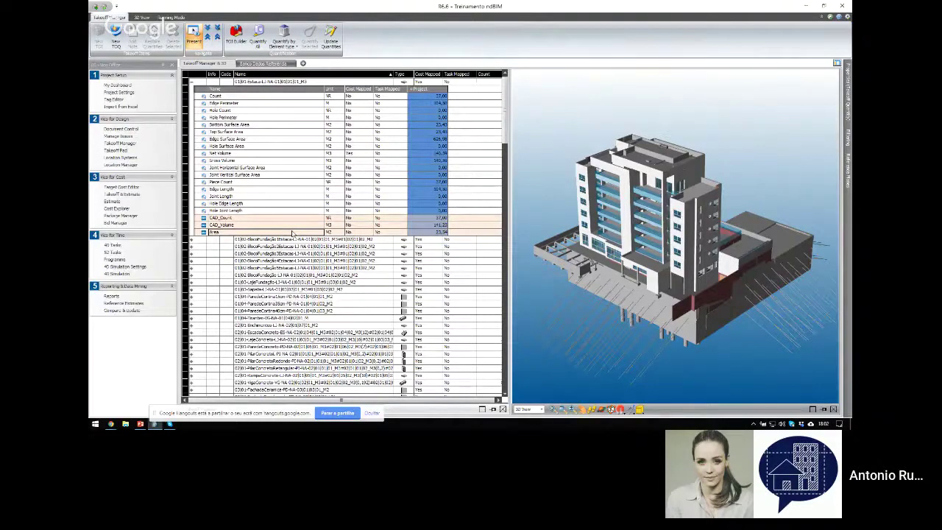
Compare the Estaca quantities from Count through Hole Joint Length with CAD_Volume and Edge Surface Area, checking their highlighted model elements.
click(298, 96)
shift+click(278, 212)
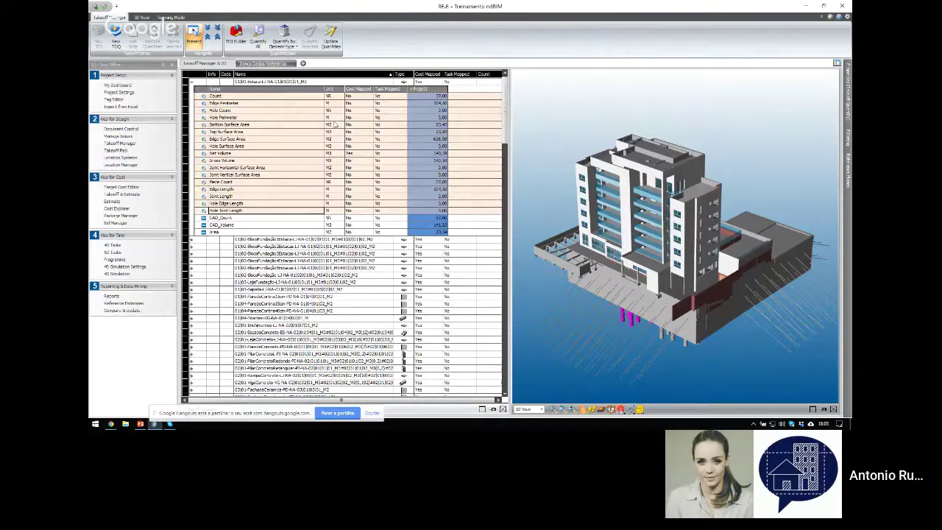
click(257, 225)
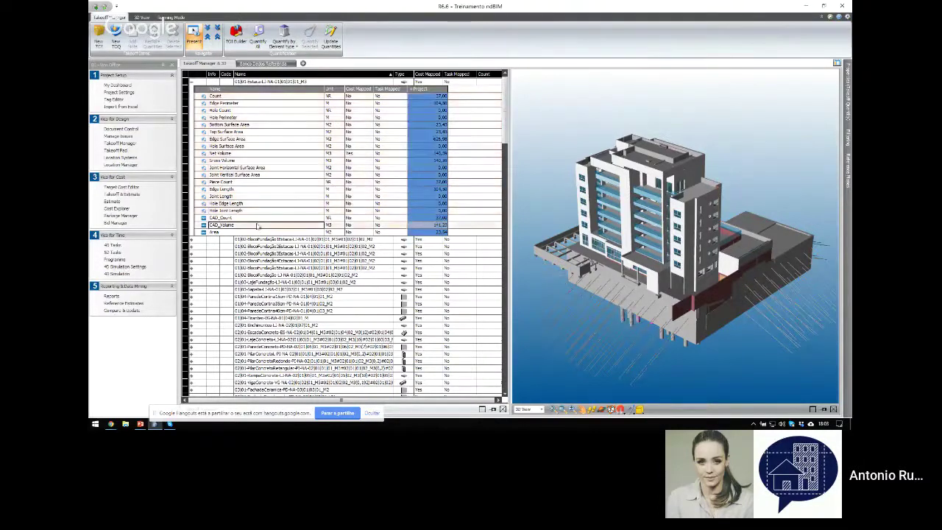
click(263, 140)
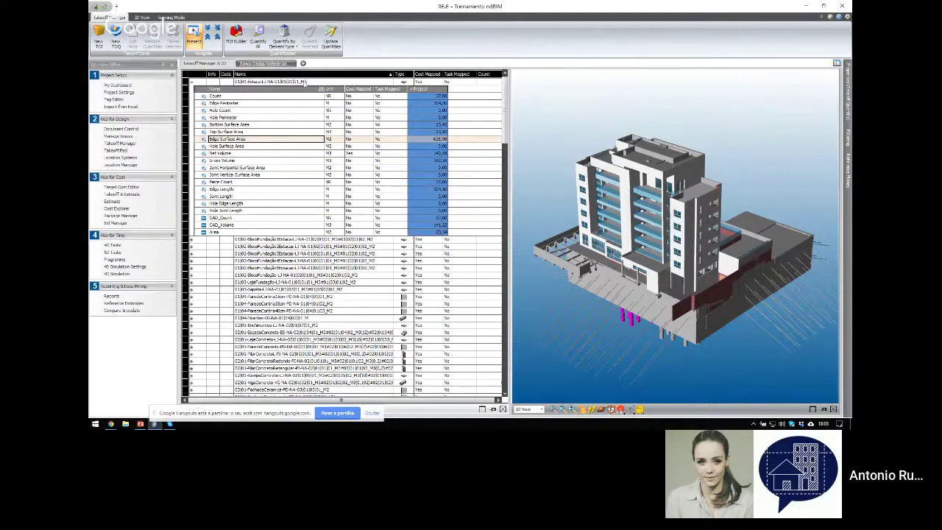
Isolate the 01|01-Estaca takeoff item in the 3D view and bring its piles closer.
click(298, 82)
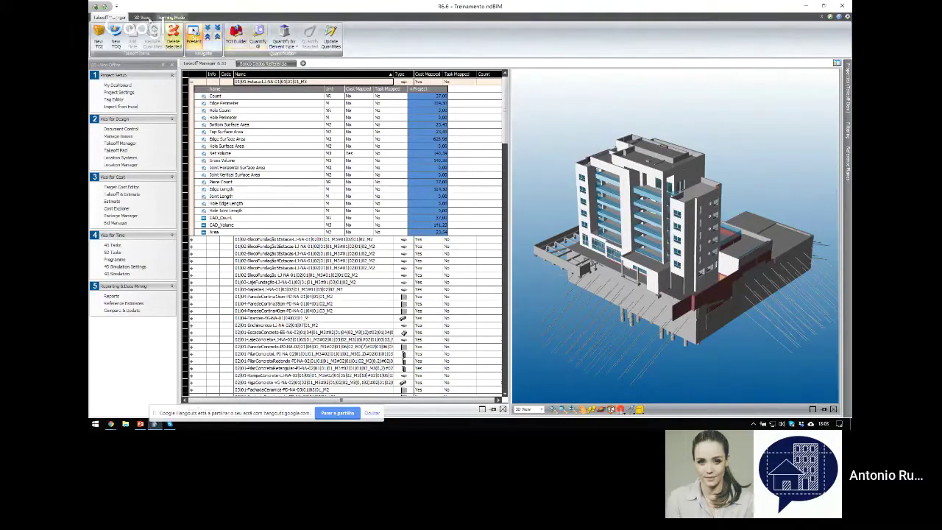
click(142, 17)
click(171, 17)
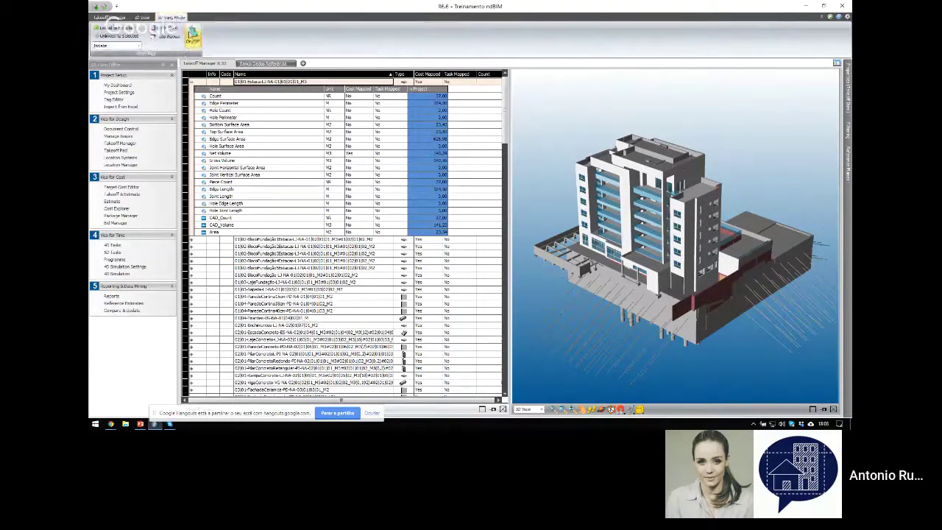
click(193, 34)
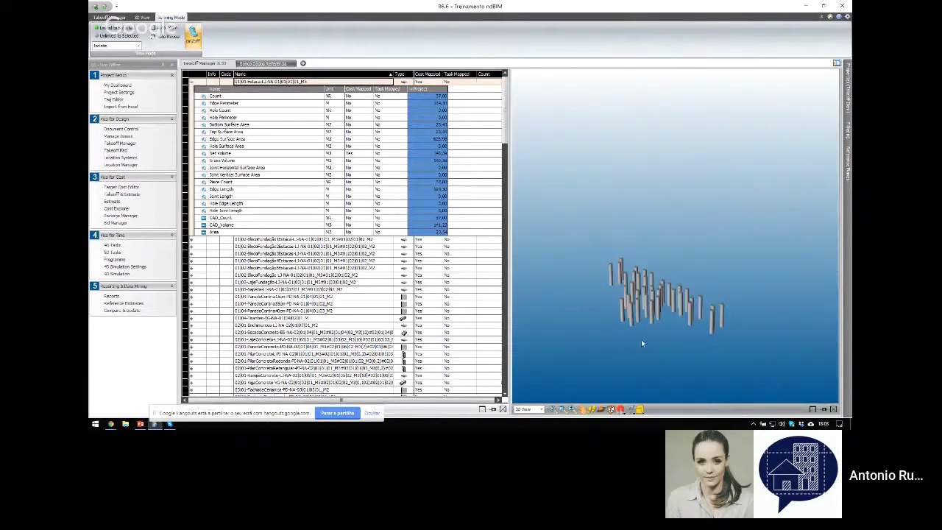
scroll(673, 312, up, 5)
scroll(670, 315, down, 5)
scroll(690, 294, up, 2)
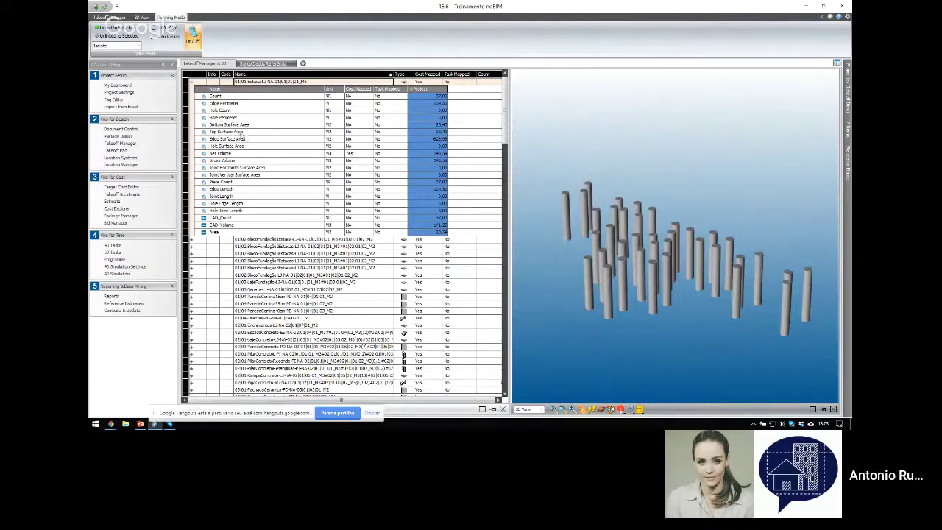
Examine the pile faces measured by Top Surface Area and Bottom Surface Area, viewing the piles from above and below.
click(214, 133)
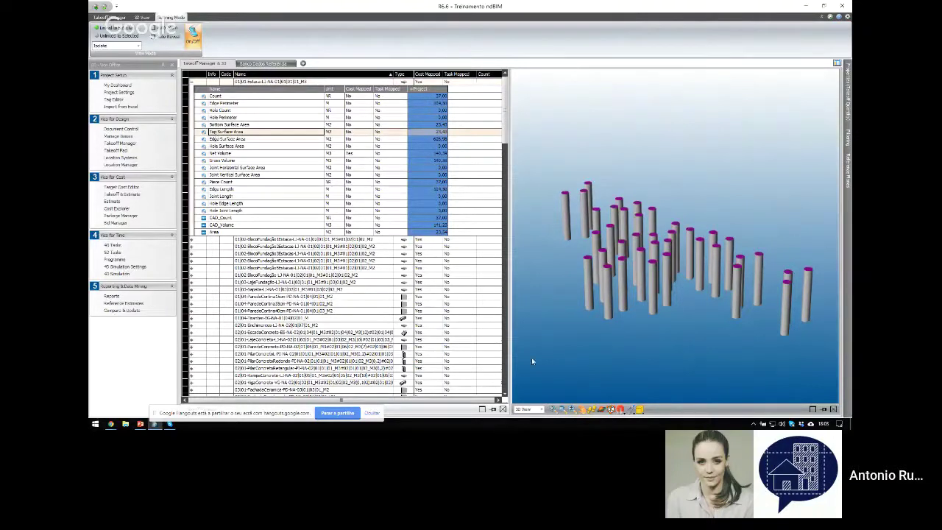
scroll(677, 274, up, 4)
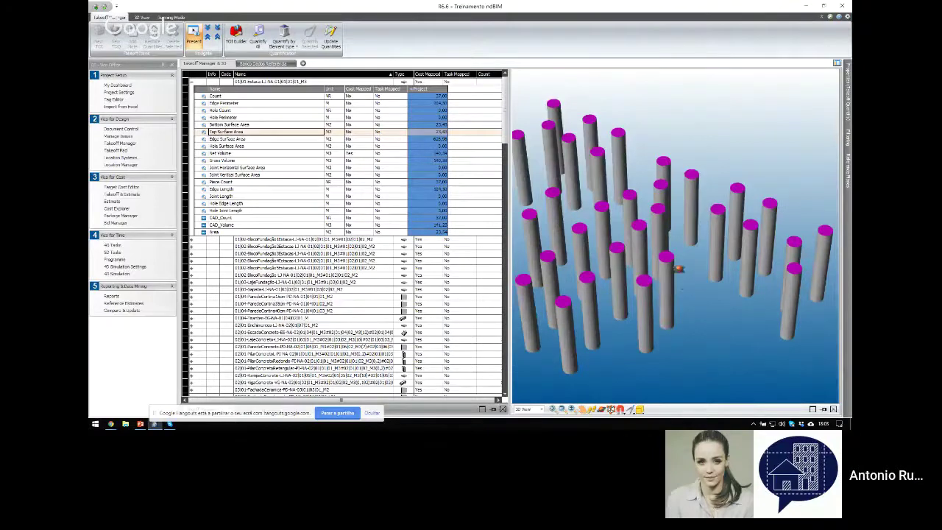
scroll(678, 269, up, 2)
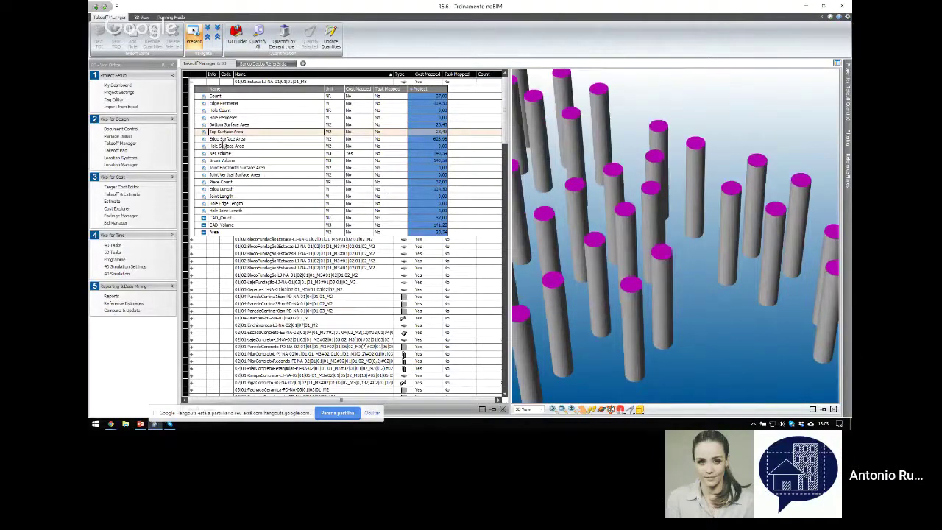
click(235, 126)
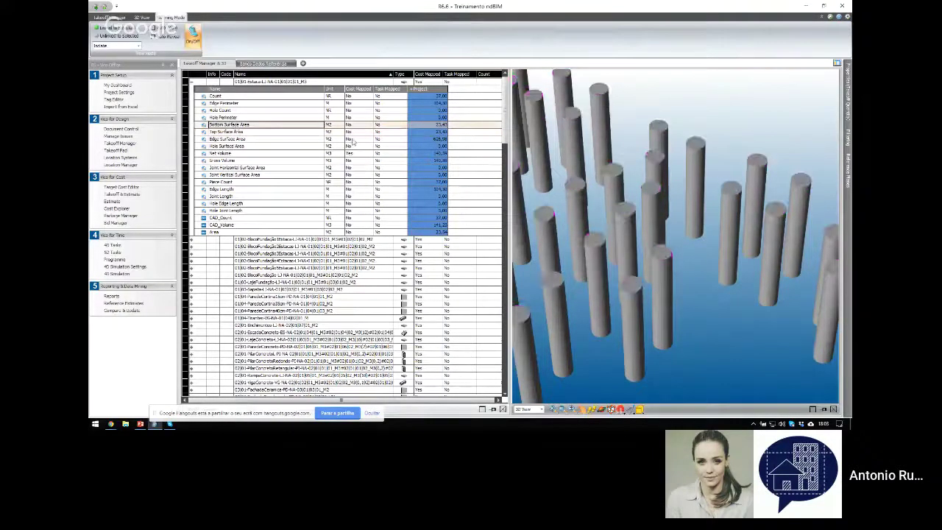
scroll(704, 313, down, 4)
drag(705, 313, 697, 237)
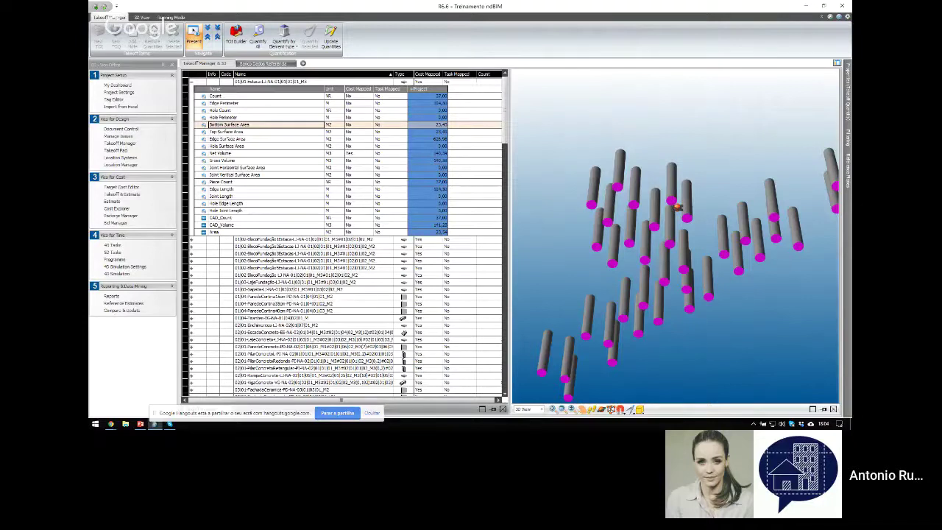
Examine the pile faces measured by the Edge Surface Area quantity in the 3D view.
key(Down)
key(Down)
drag(691, 229, 666, 257)
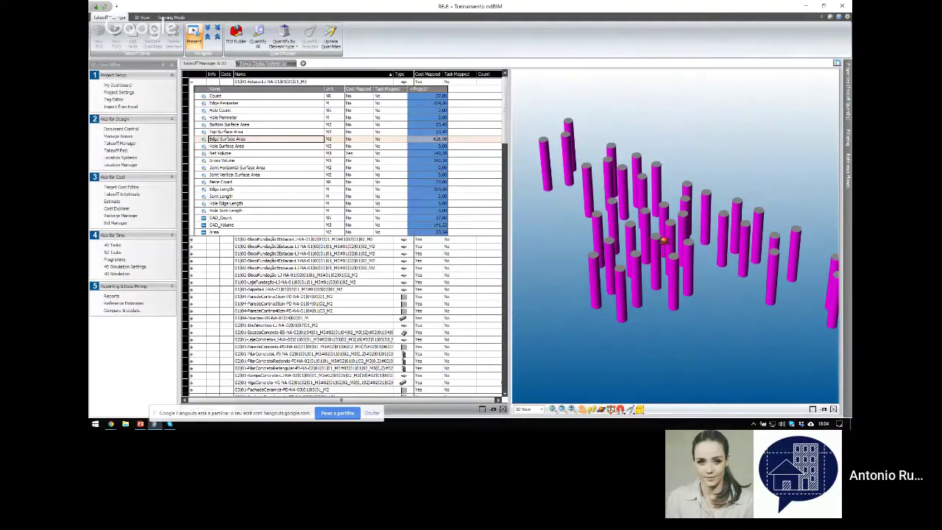
drag(630, 287, 635, 290)
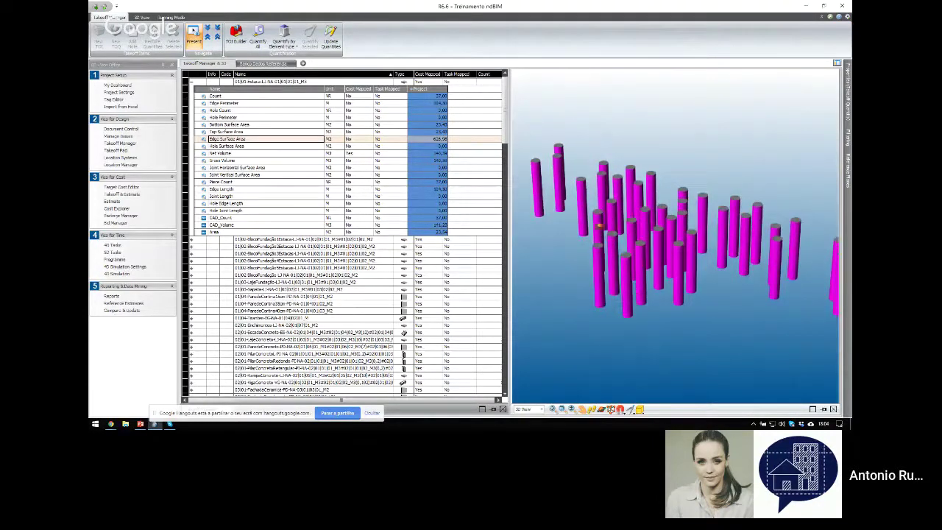
scroll(619, 224, down, 2)
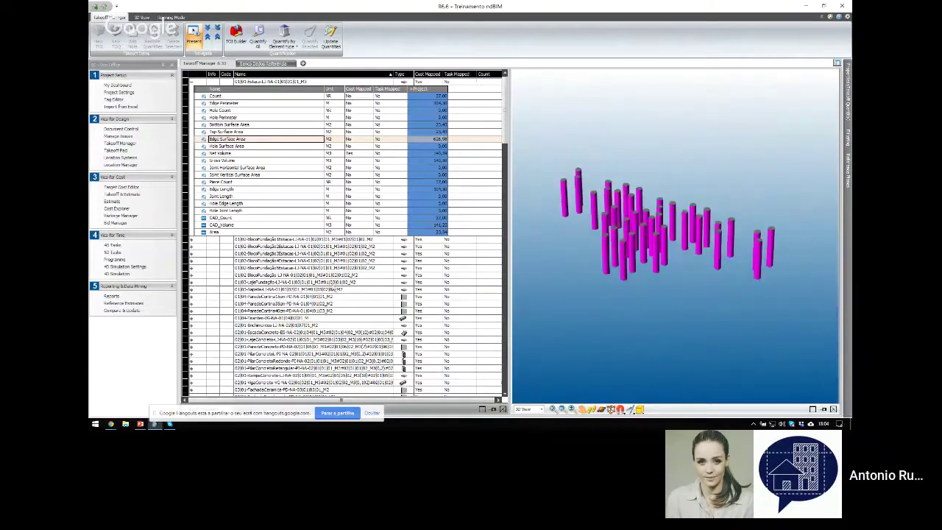
View the foundation elements together by selecting the takeoff items from the first 01|02-BlocoFundação through 01|03-Sapata.
click(319, 241)
click(319, 243)
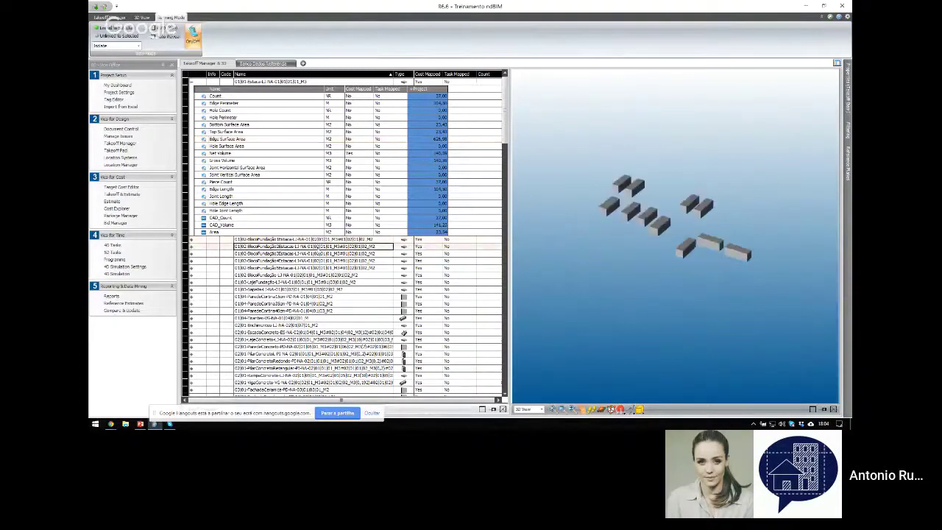
click(327, 243)
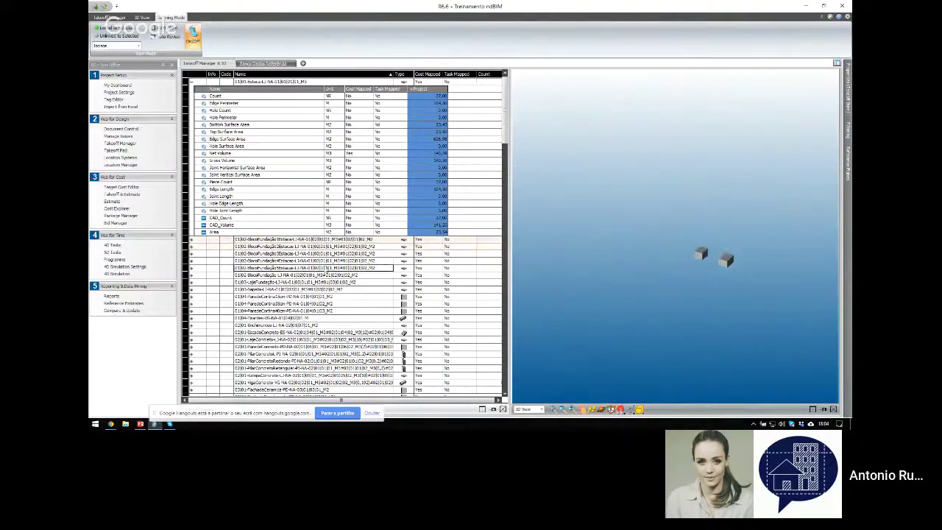
shift+click(327, 267)
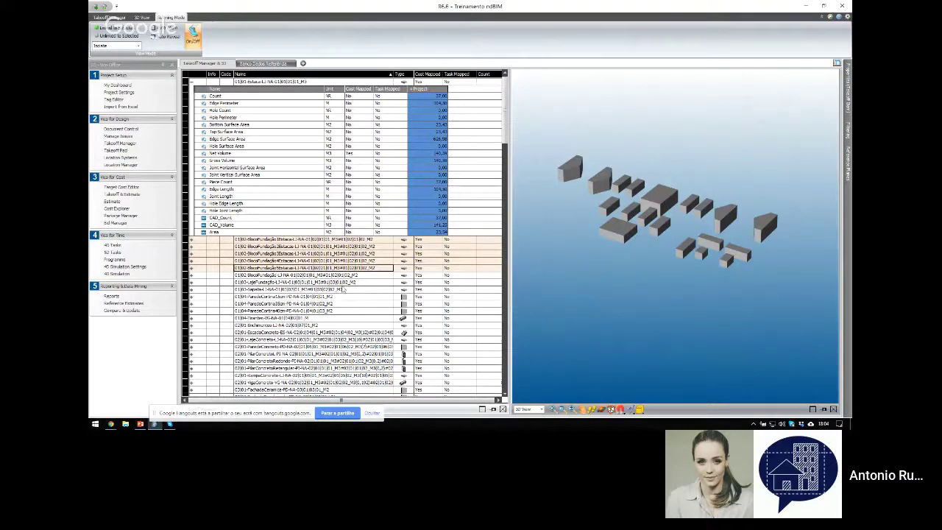
shift+click(363, 290)
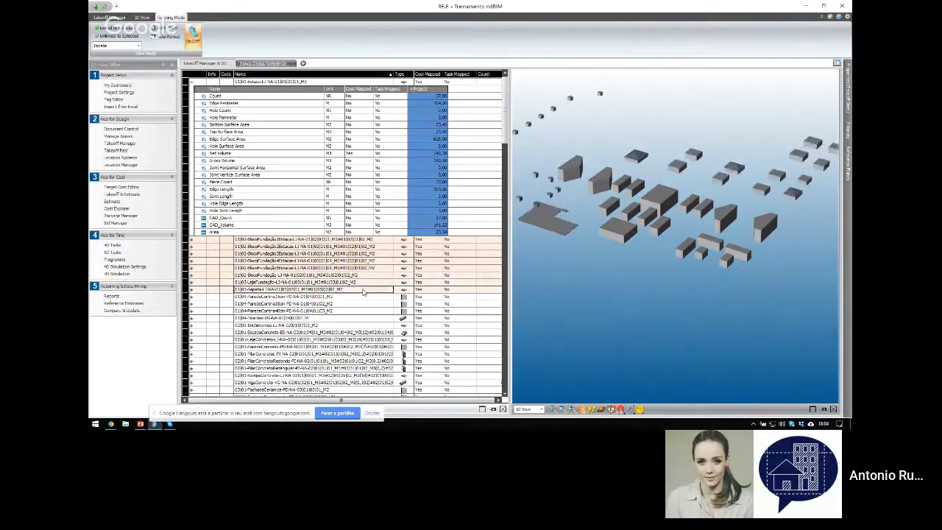
scroll(695, 287, down, 4)
scroll(696, 287, up, 3)
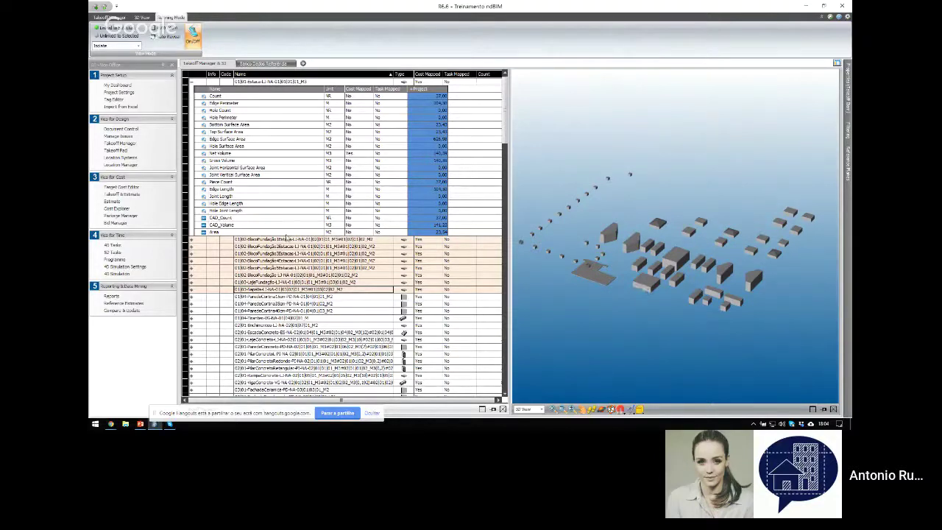
Inspect the BlocoFundação1Estacas and BlocoFundação2Estacas takeoff items separately in the isolated 3D view.
click(285, 241)
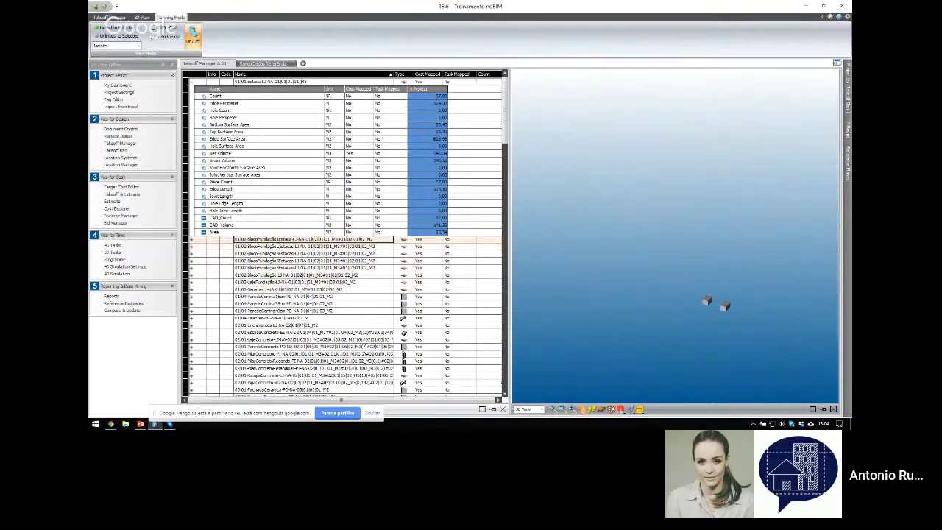
click(290, 246)
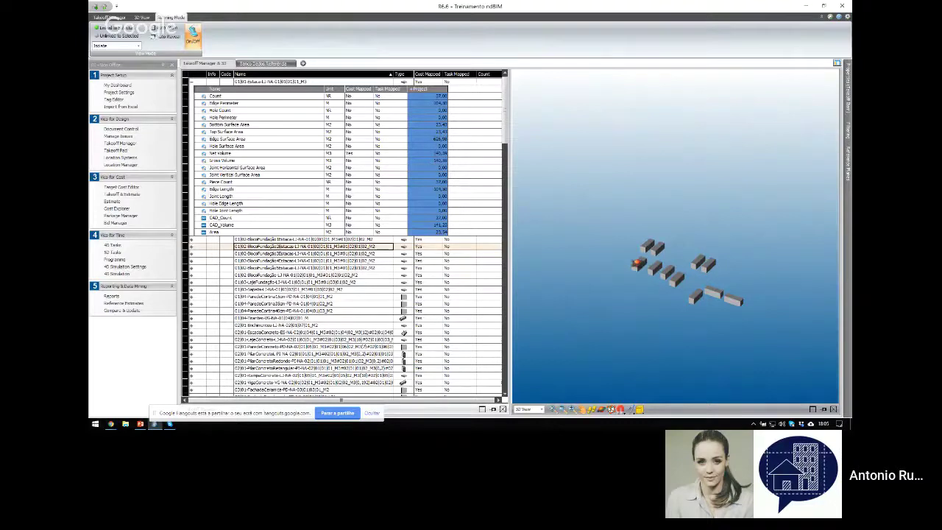
click(638, 265)
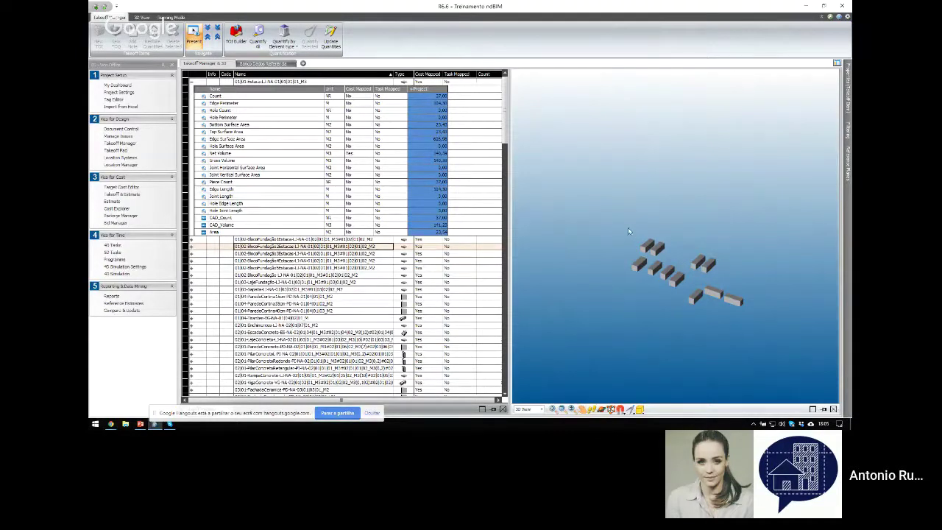
Collapse the 01|01-Estaca takeoff item and turn off the isolated display to bring back the full building.
click(171, 17)
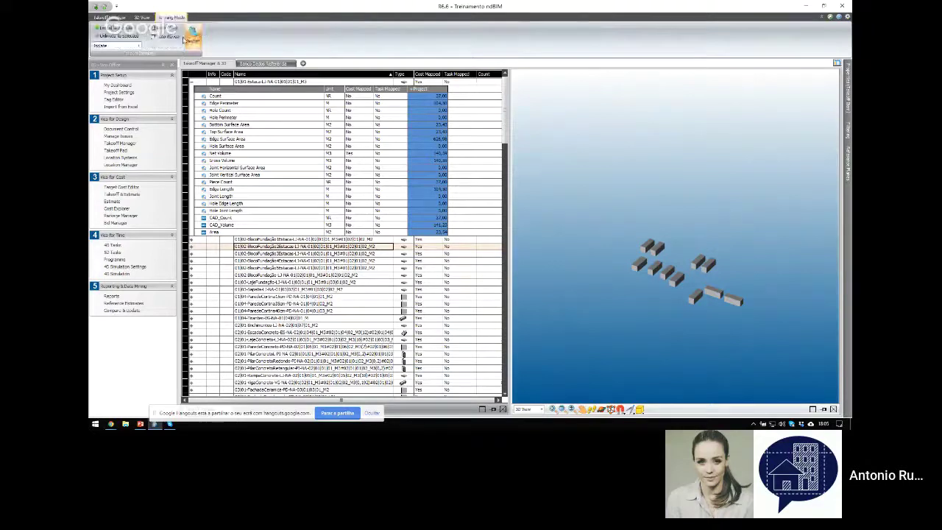
click(191, 83)
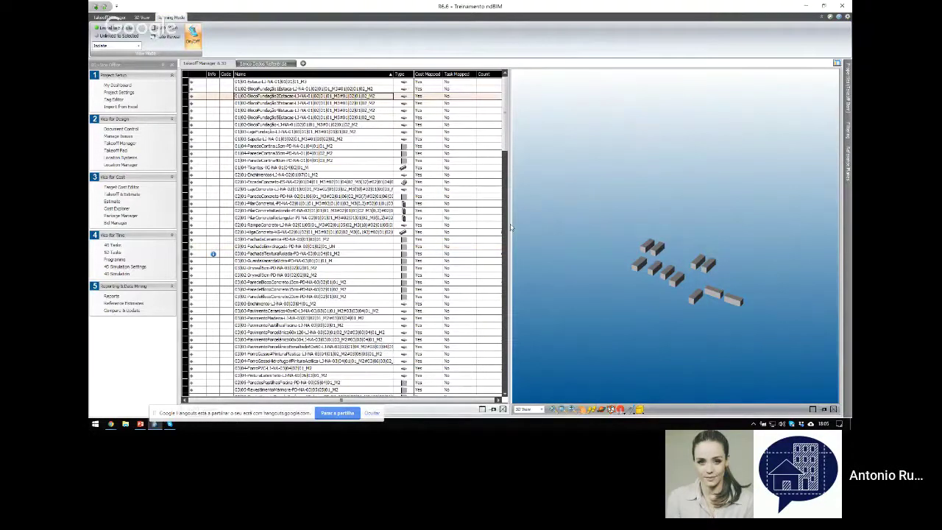
drag(510, 227, 416, 230)
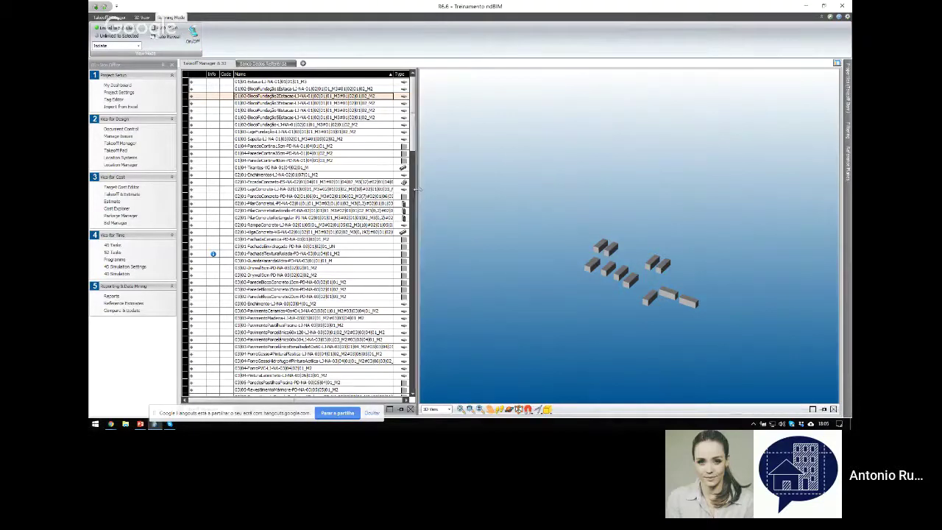
Narrow the Cost Mapped column and resize the takeoff list to give the 3D view more room.
drag(417, 190, 459, 189)
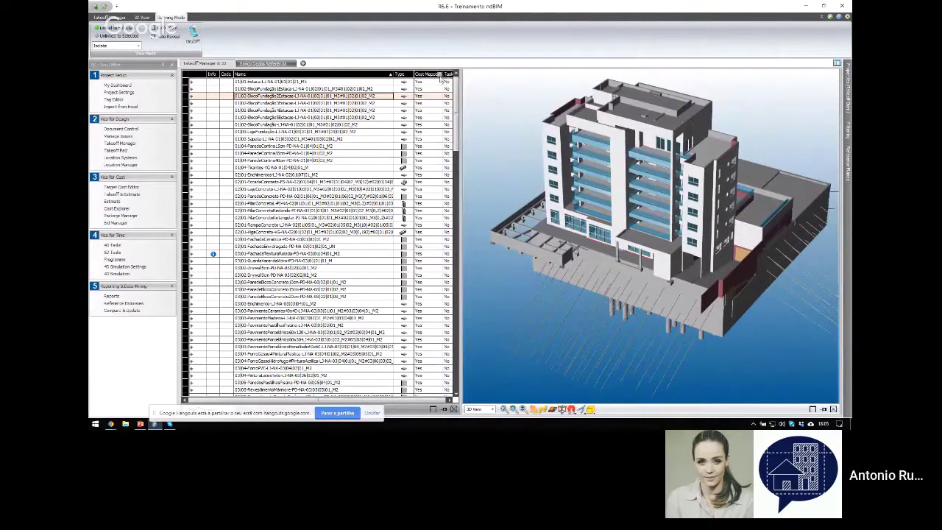
drag(443, 74, 429, 75)
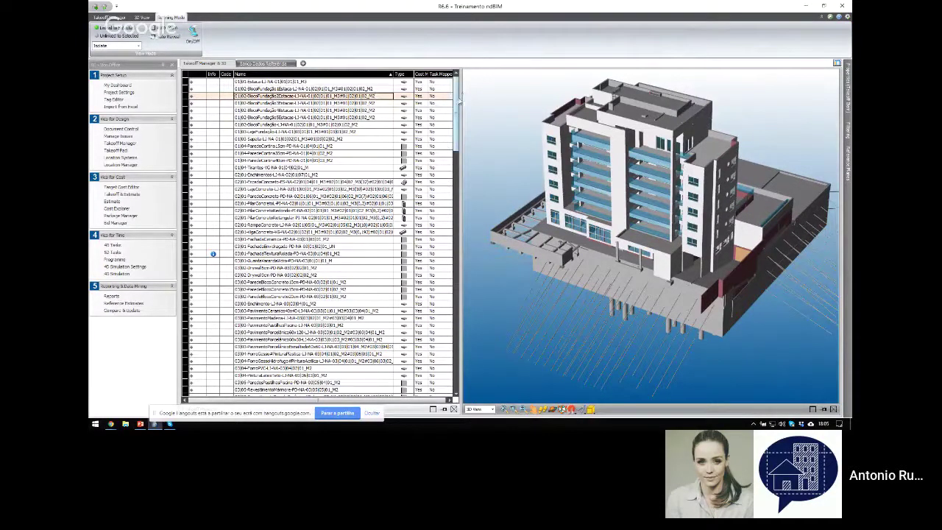
drag(459, 98, 431, 99)
scroll(579, 329, down, 2)
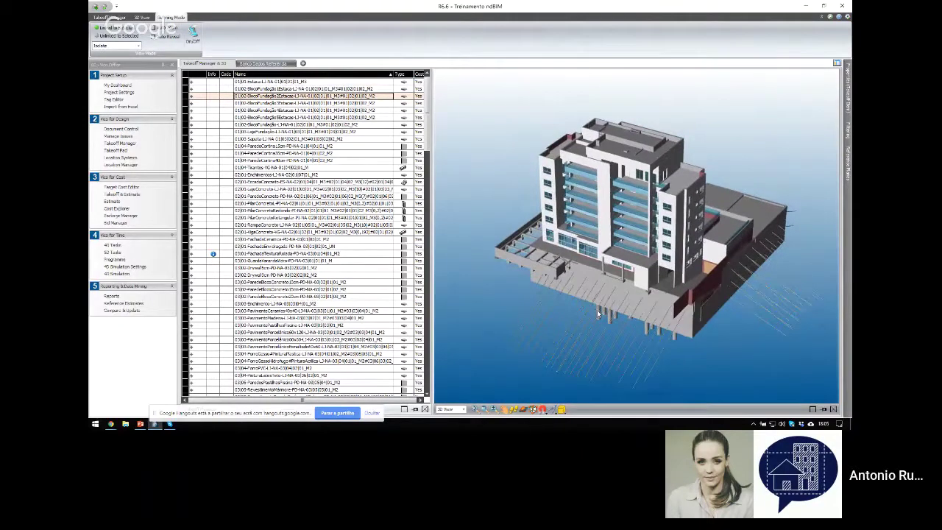
Inspect the full building model in 3D, including its facade balconies at close range.
click(541, 409)
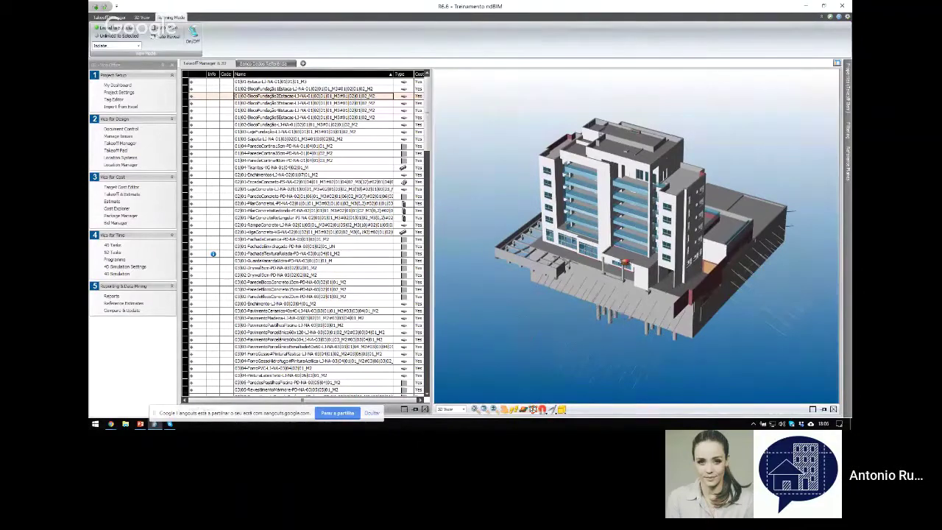
mouse_move(627, 254)
mouse_down()
mouse_move(611, 257)
mouse_move(640, 243)
mouse_move(618, 250)
mouse_move(625, 244)
mouse_up()
scroll(624, 244, up, 5)
scroll(625, 220, down, 7)
scroll(630, 218, up, 8)
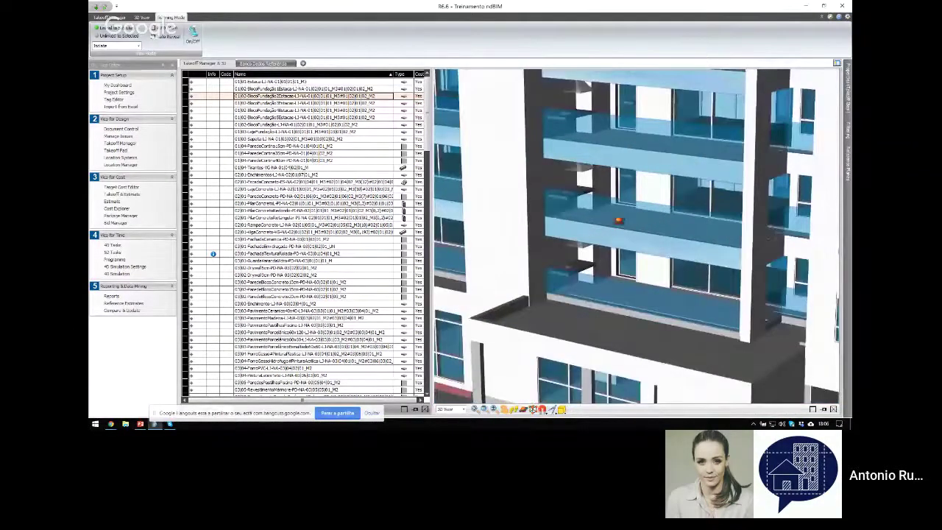
drag(618, 221, 614, 248)
scroll(618, 220, down, 10)
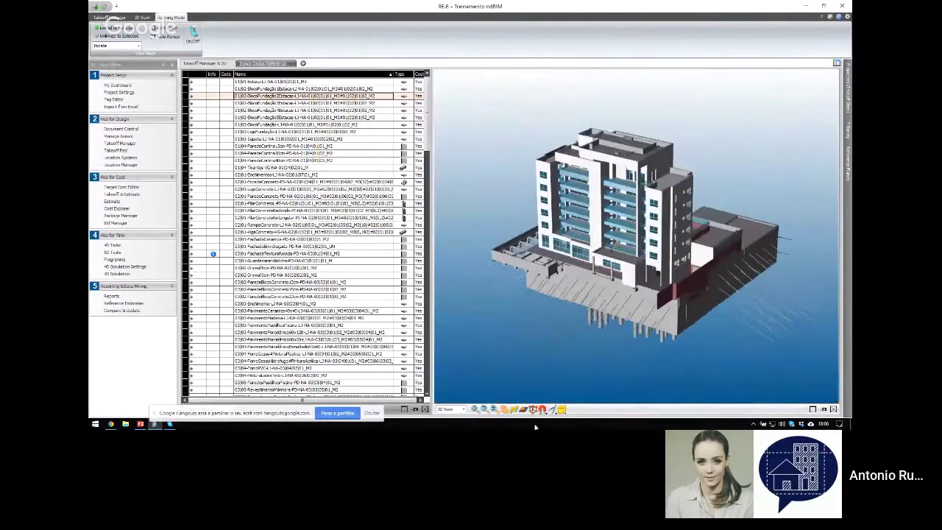
Section the building with the clipping box, lowering its upper face below the roof and moving one side face inward.
scroll(672, 261, down, 5)
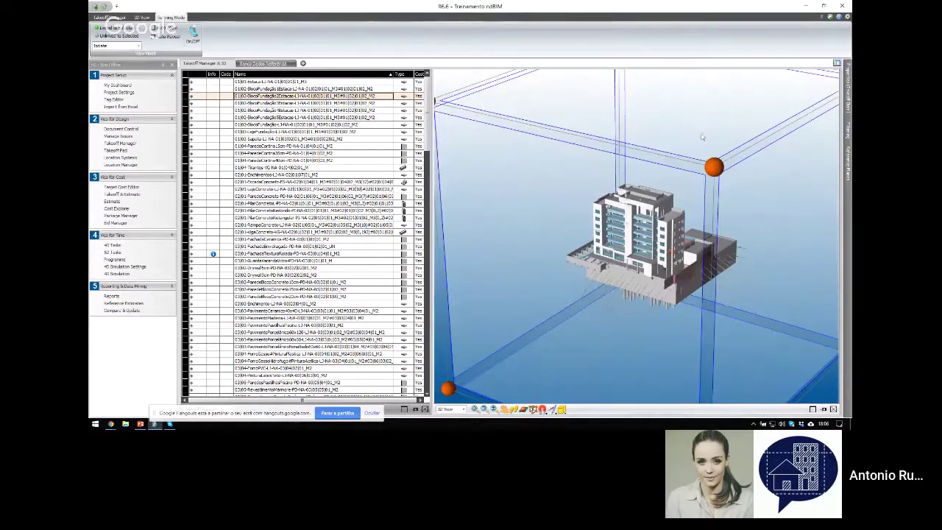
drag(701, 145, 697, 250)
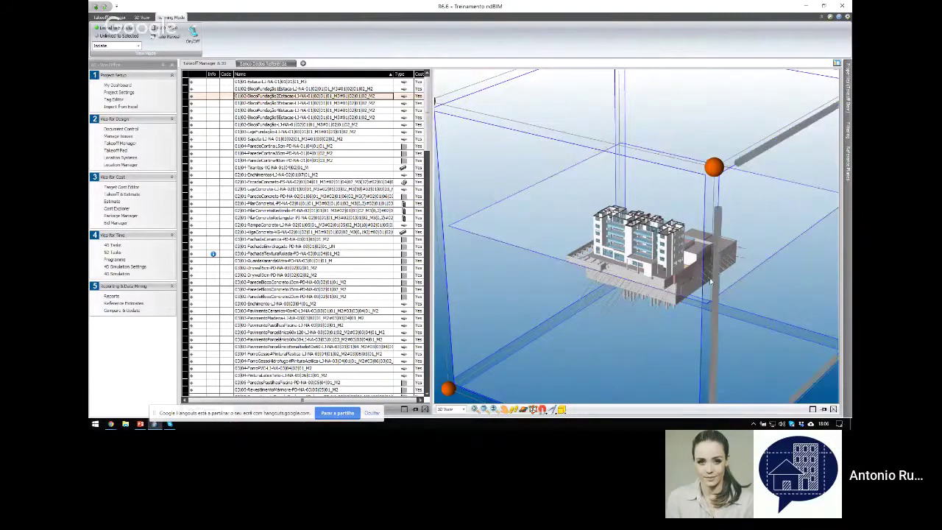
drag(711, 282, 665, 281)
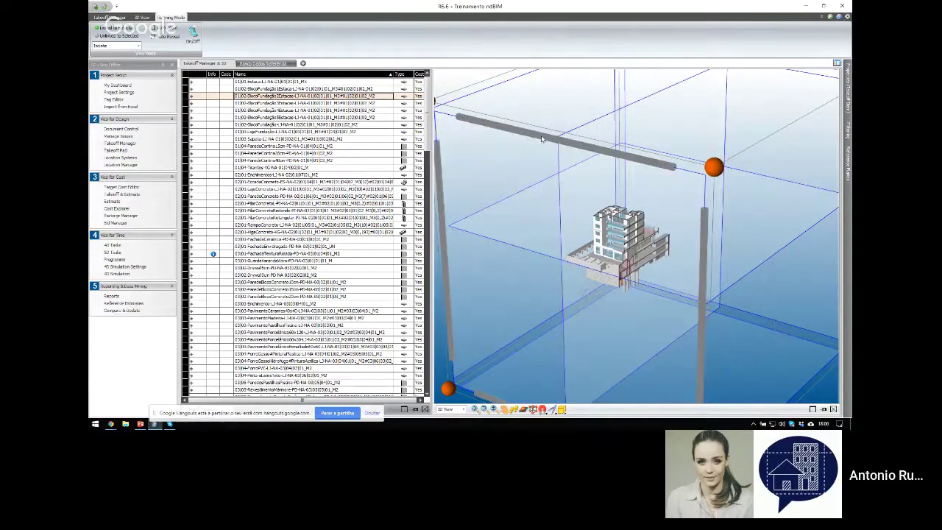
Tilt a side face of the clipping box so it cuts the building diagonally, and hide the box.
drag(762, 184, 771, 220)
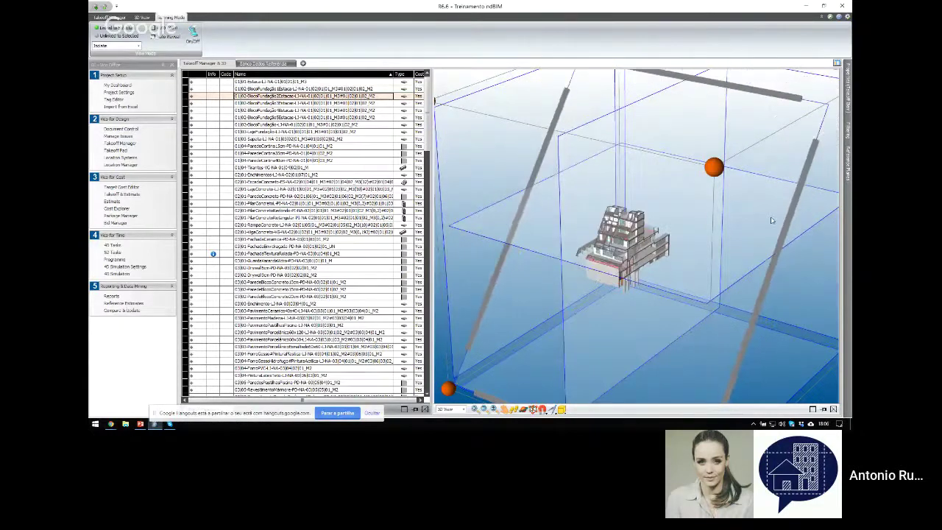
click(539, 411)
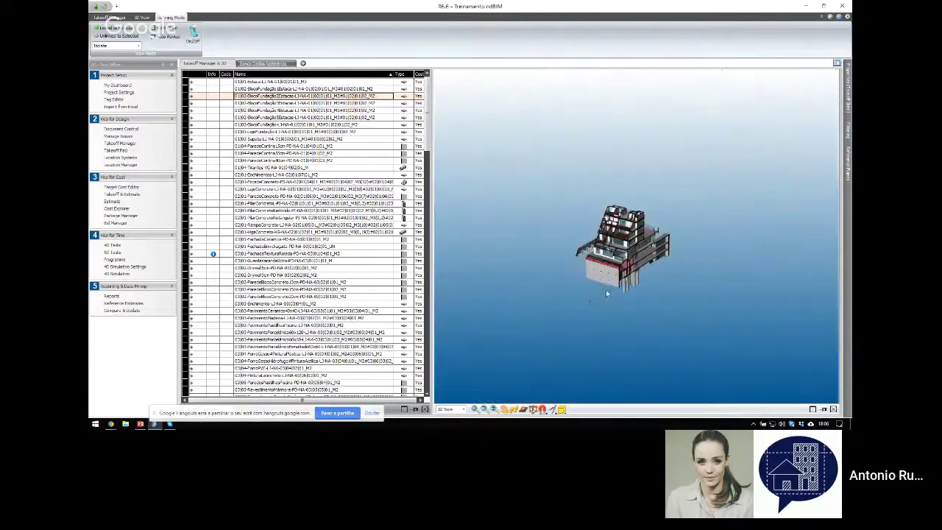
Examine the diagonally cut slabs, walls and rooms of the building at close range and from several angles.
scroll(642, 273, up, 8)
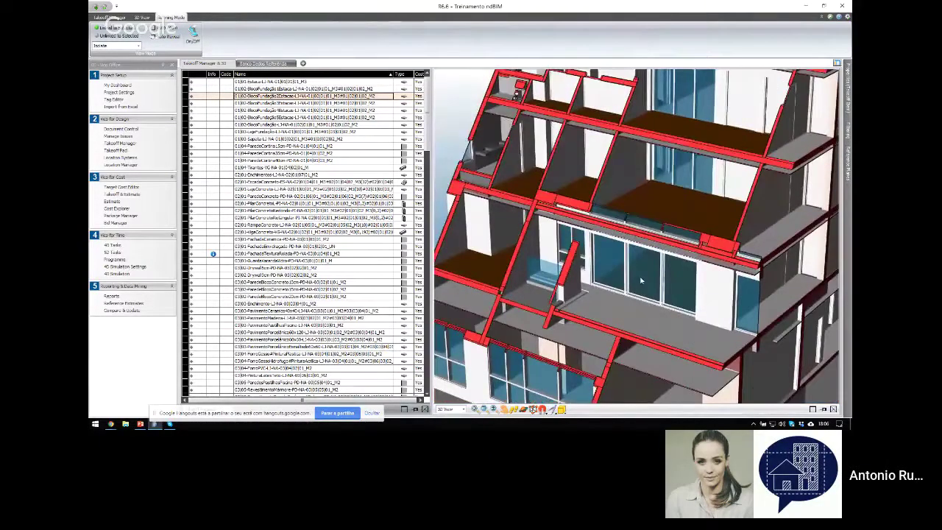
scroll(641, 281, up, 5)
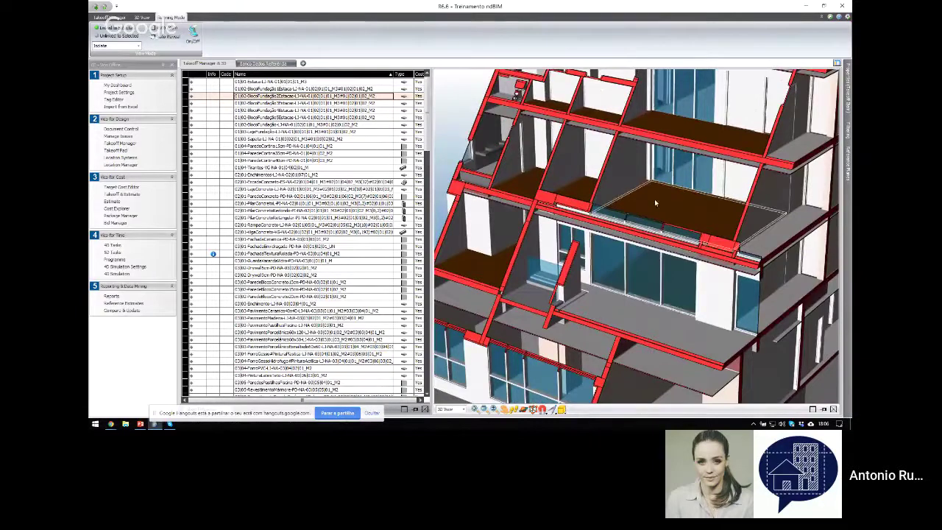
scroll(620, 183, up, 5)
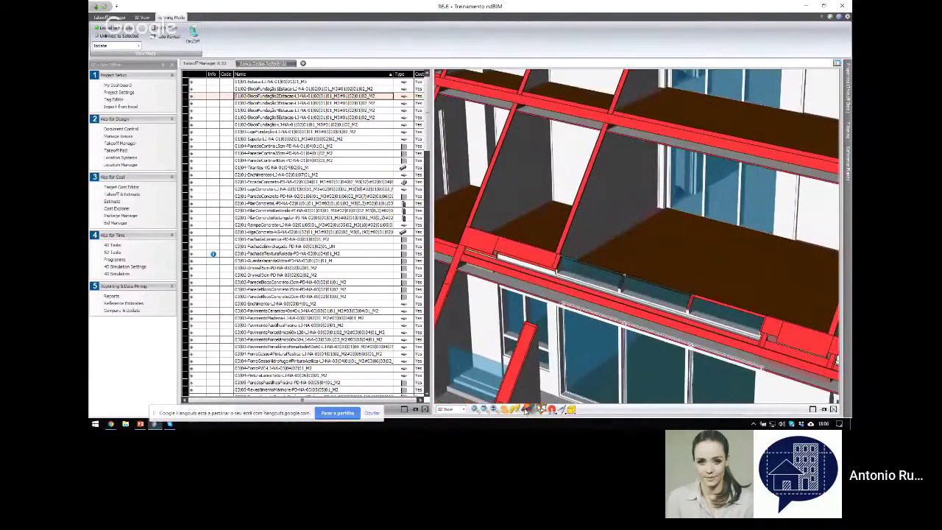
scroll(622, 183, up, 6)
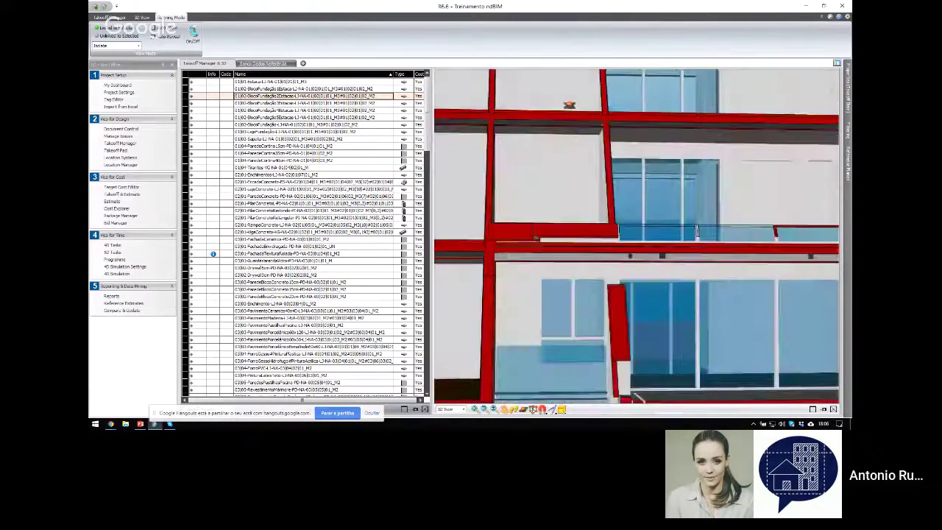
scroll(622, 183, down, 3)
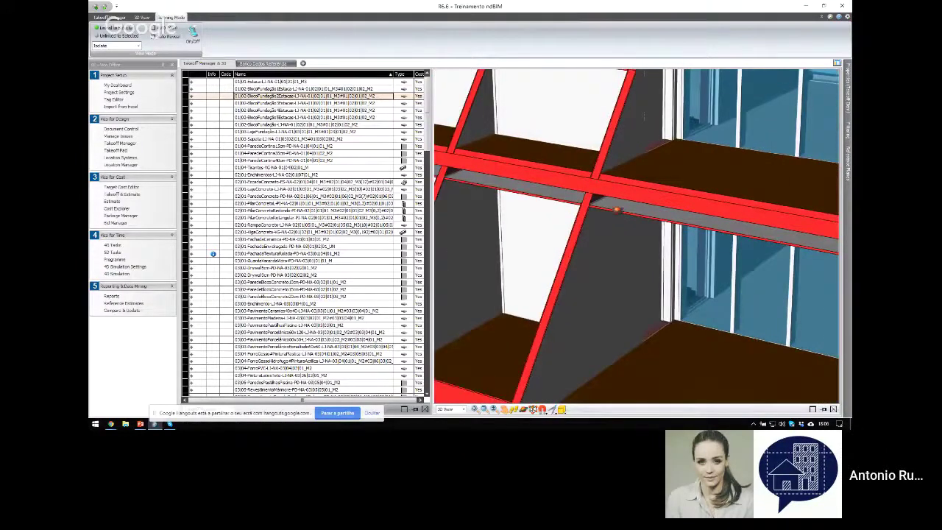
scroll(617, 210, down, 10)
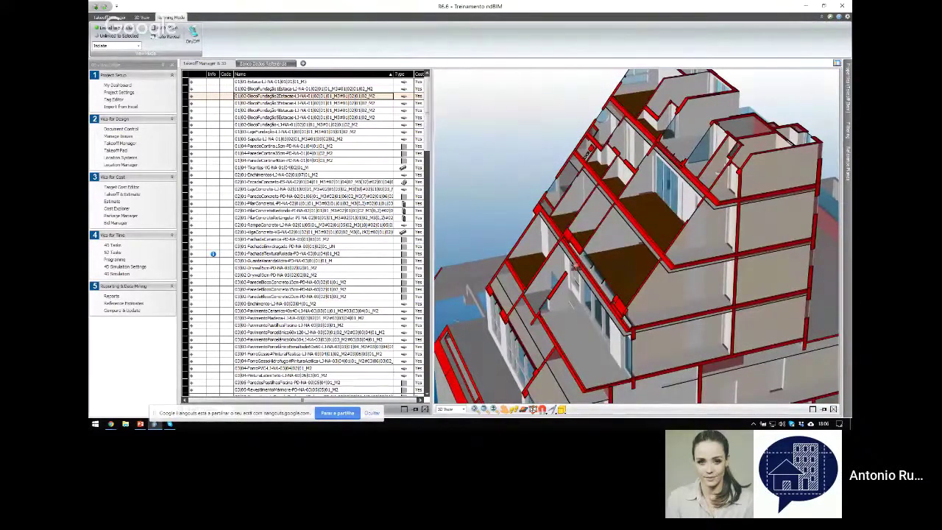
middle_drag(666, 321, 579, 278)
scroll(595, 281, down, 3)
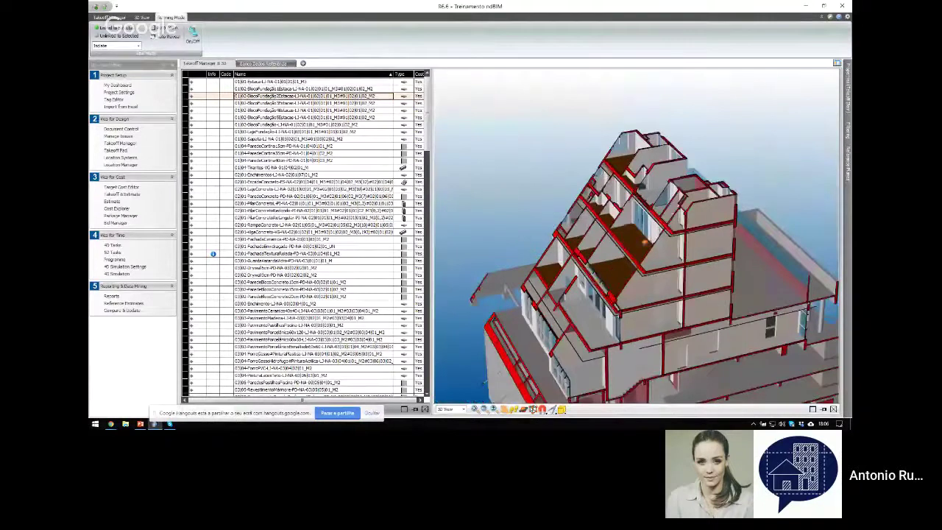
Filter the 3D model by location to the EST floors PISO 6, PISO 5, PISO 4 and PISO 3.
mouse_move(847, 131)
click(791, 102)
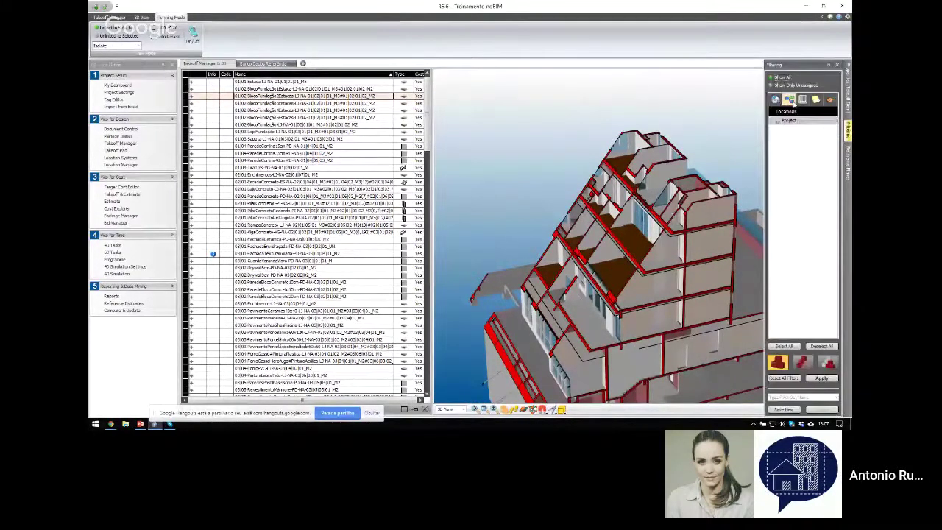
click(779, 121)
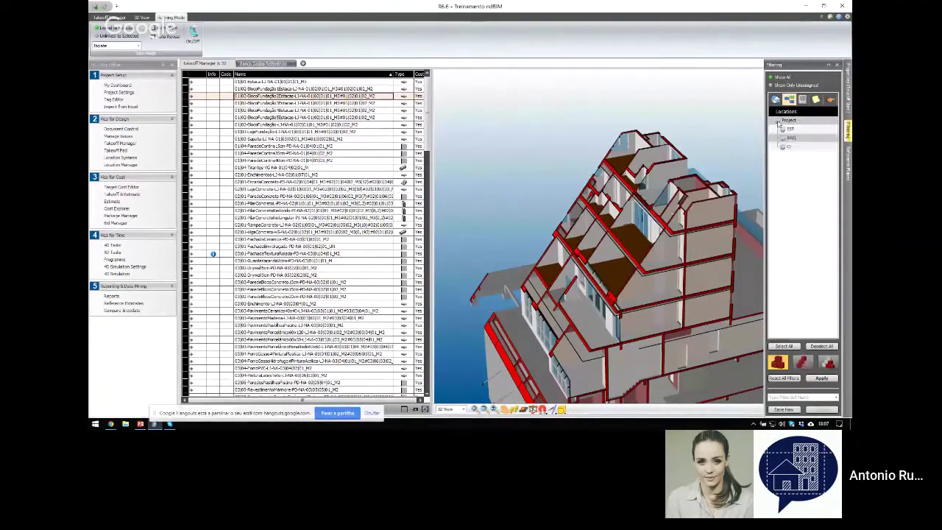
click(783, 138)
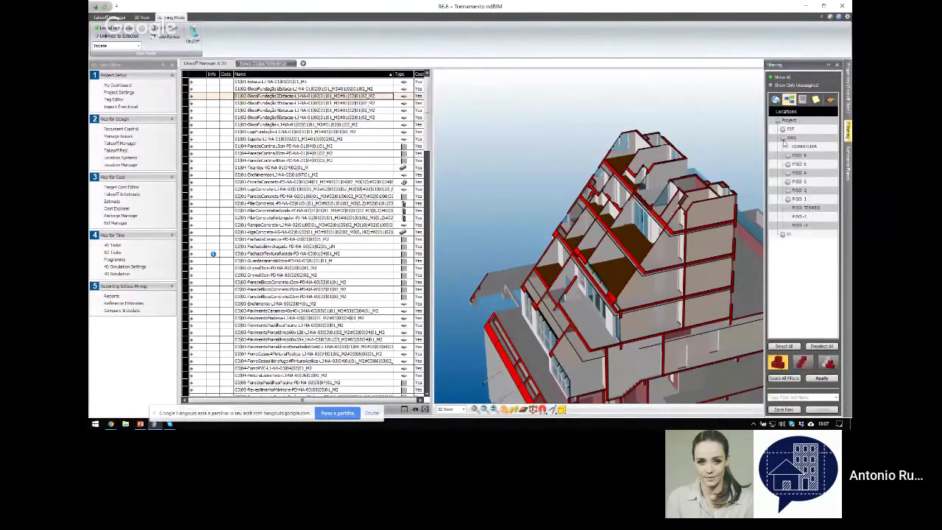
click(782, 129)
click(795, 146)
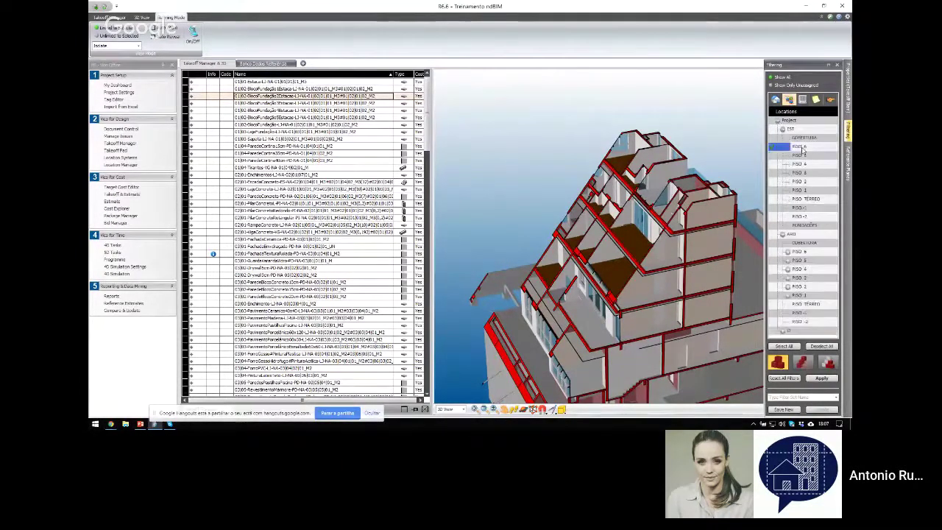
click(797, 156)
click(797, 172)
click(797, 163)
click(834, 377)
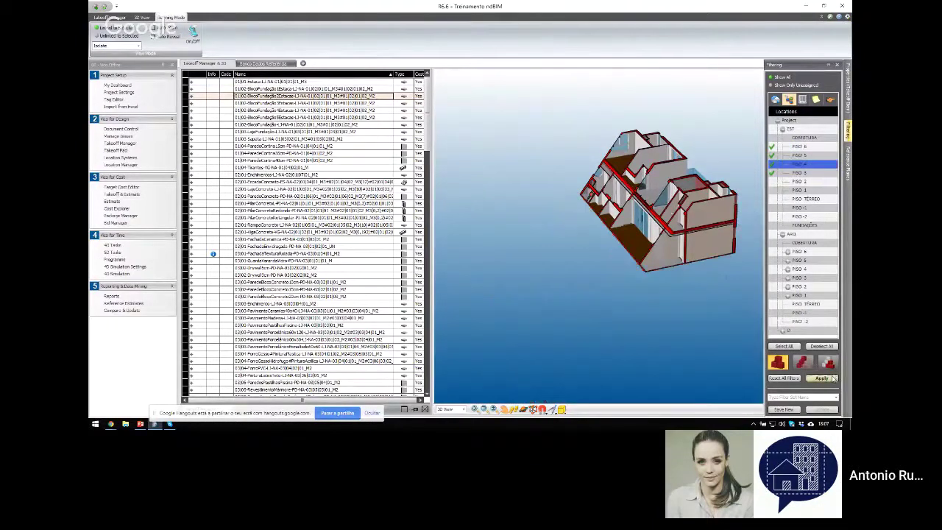
drag(603, 242, 609, 250)
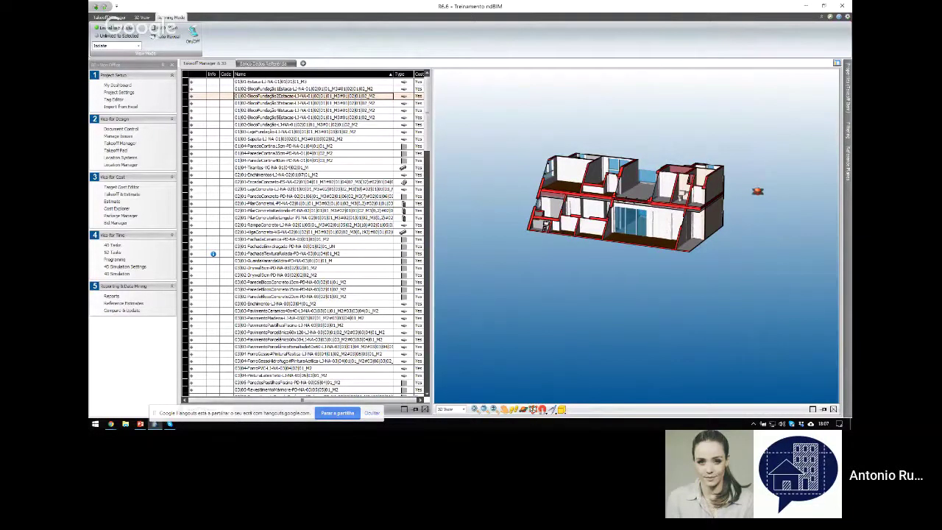
Reset the 3D view to clear the section and location filter, and look over the complete building.
click(142, 17)
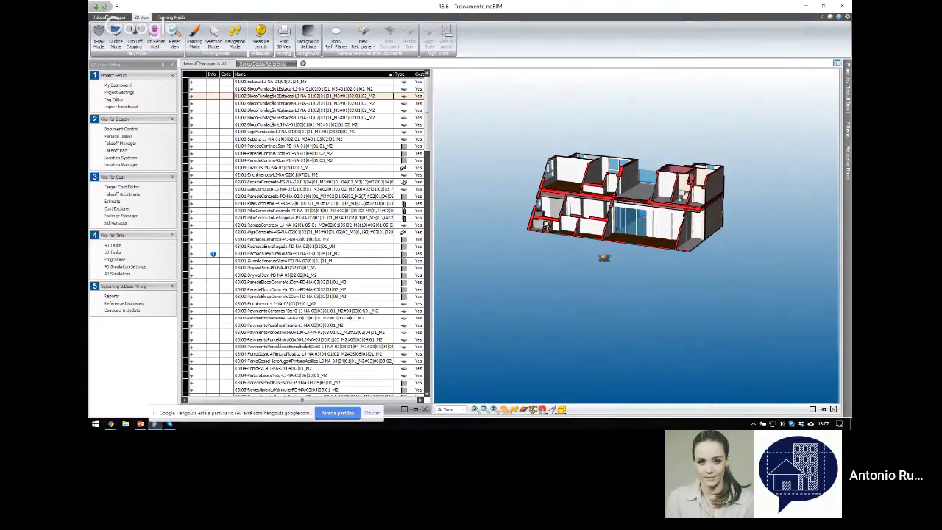
click(543, 408)
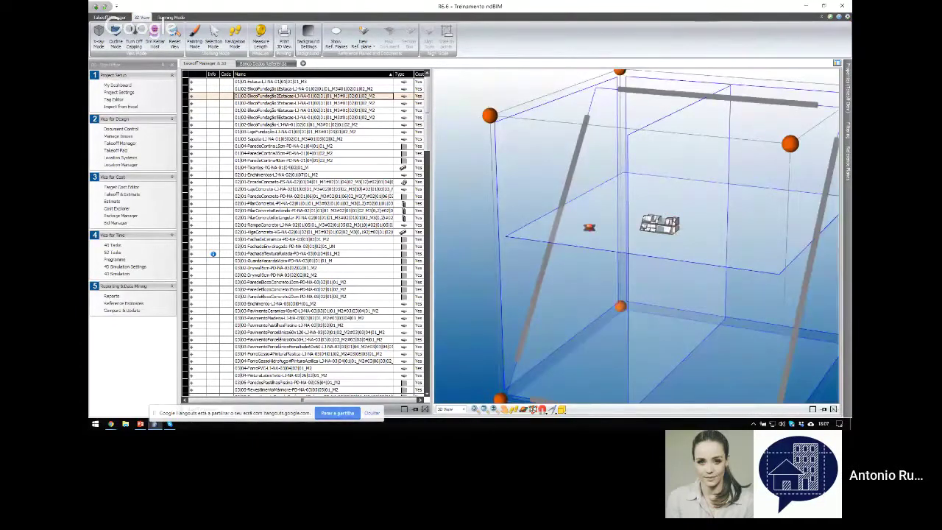
click(174, 37)
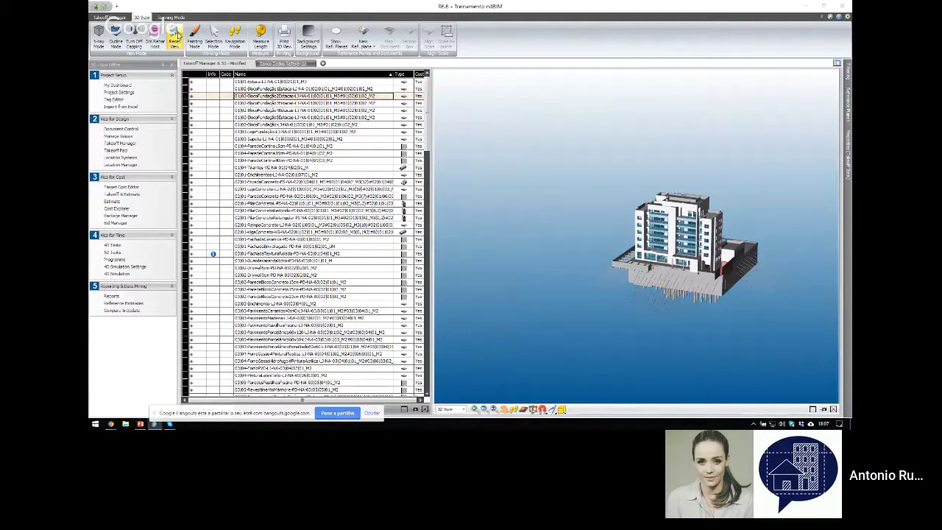
scroll(661, 282, up, 5)
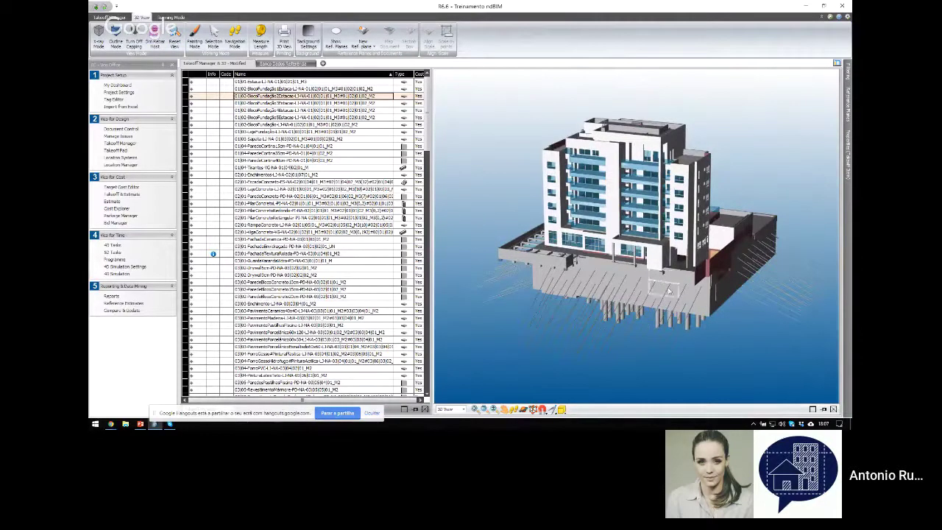
drag(574, 350, 714, 297)
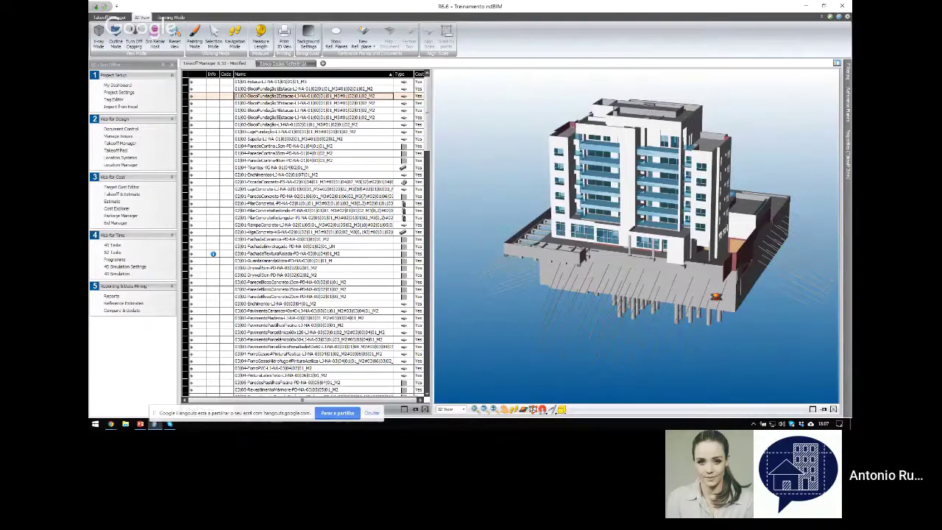
drag(750, 289, 725, 294)
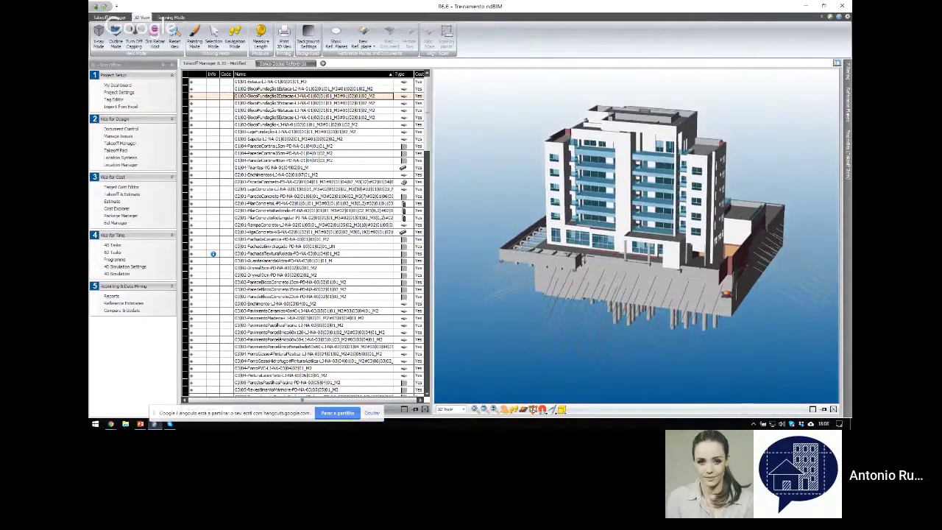
Sort the Takeoff Pad items by name in ascending order and enlarge the list area.
click(116, 150)
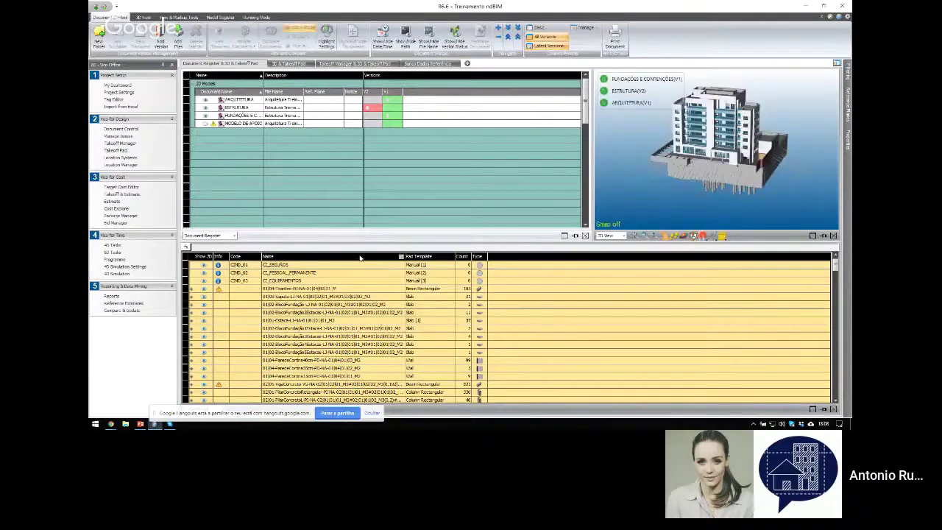
click(361, 257)
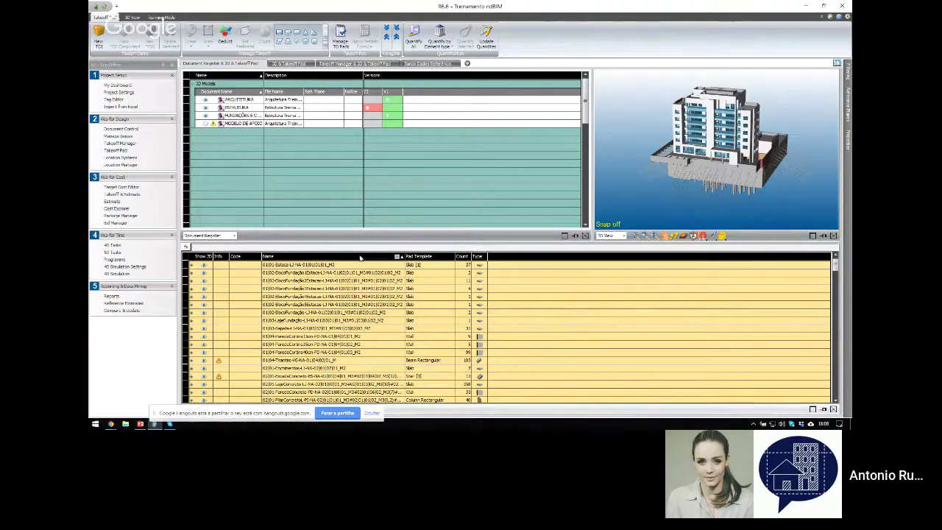
drag(380, 235, 381, 196)
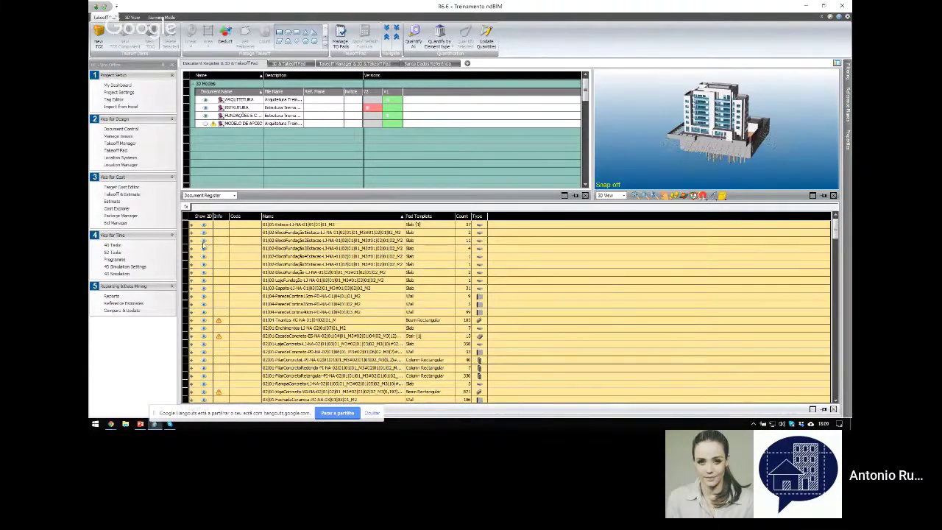
Review the individual element quantities of the 01|02-BlocoFundação2Estacas item in the Takeoff Pad, and collapse it again.
click(192, 240)
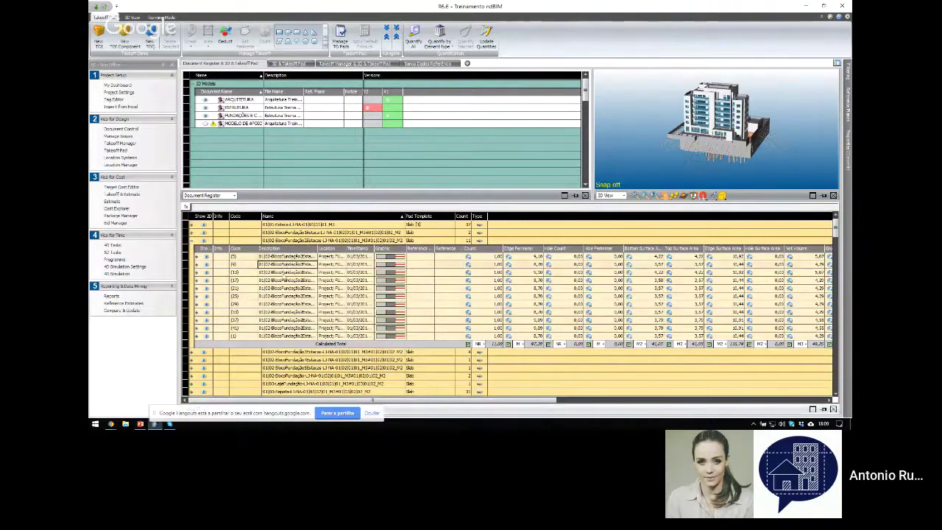
click(297, 241)
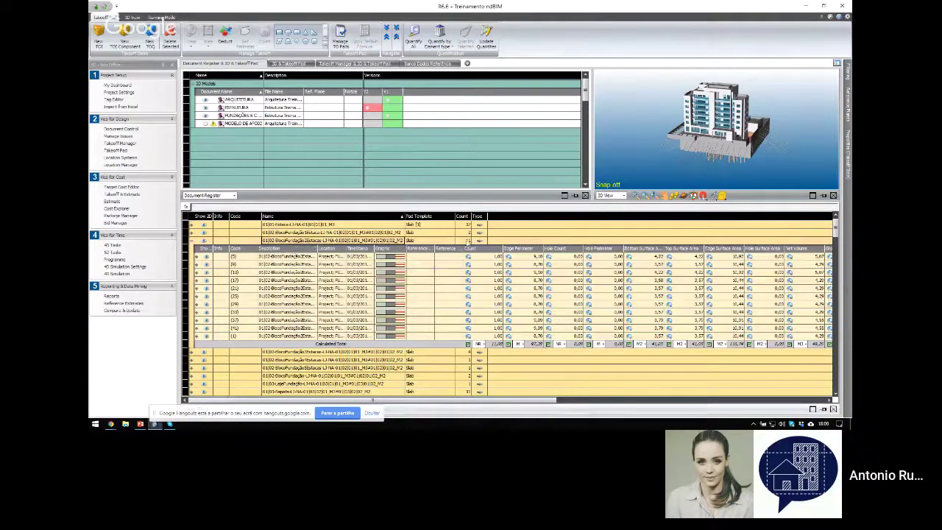
click(283, 256)
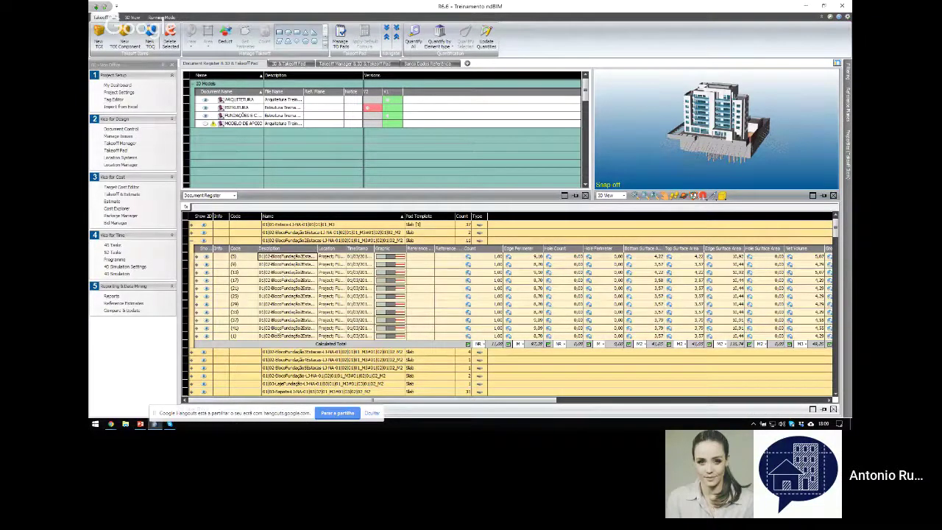
click(278, 336)
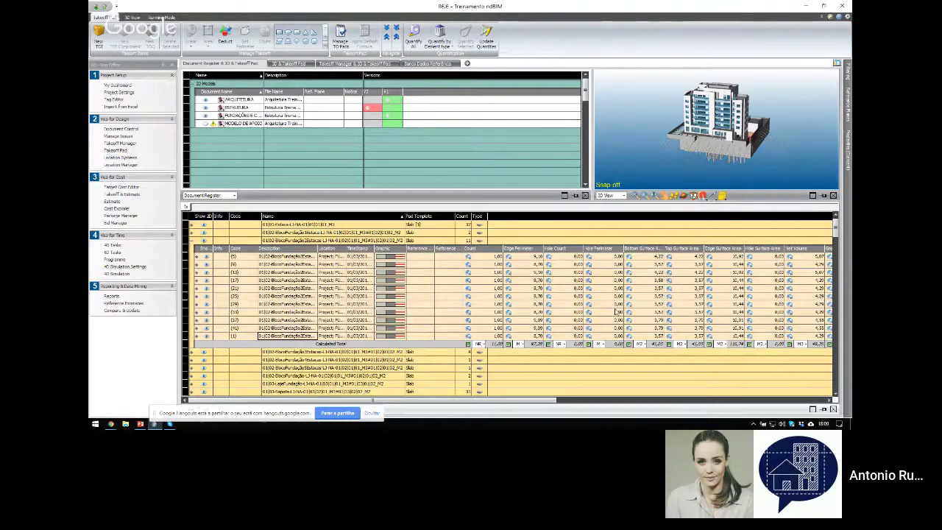
click(192, 240)
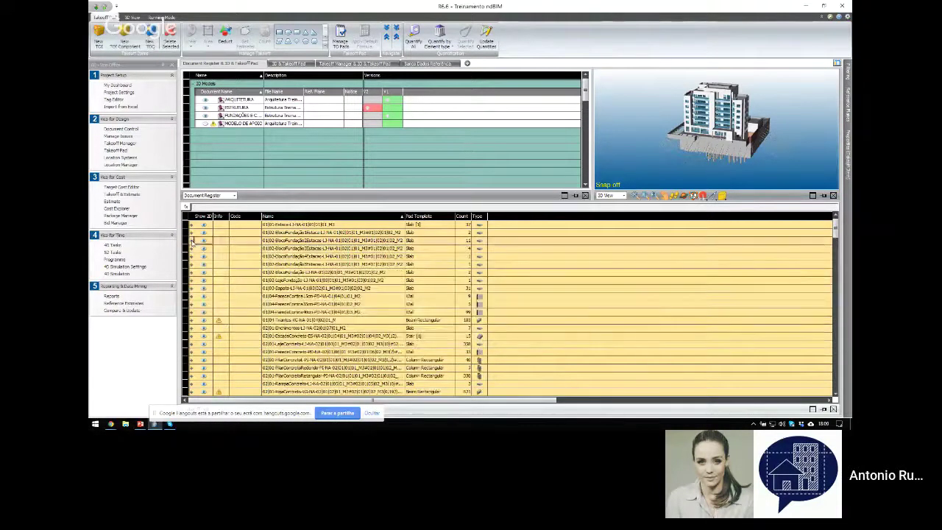
Find the 03|10-JanelaAL03 window item in the Takeoff Pad and expand it to review its element quantities and totals.
scroll(343, 271, down, 6)
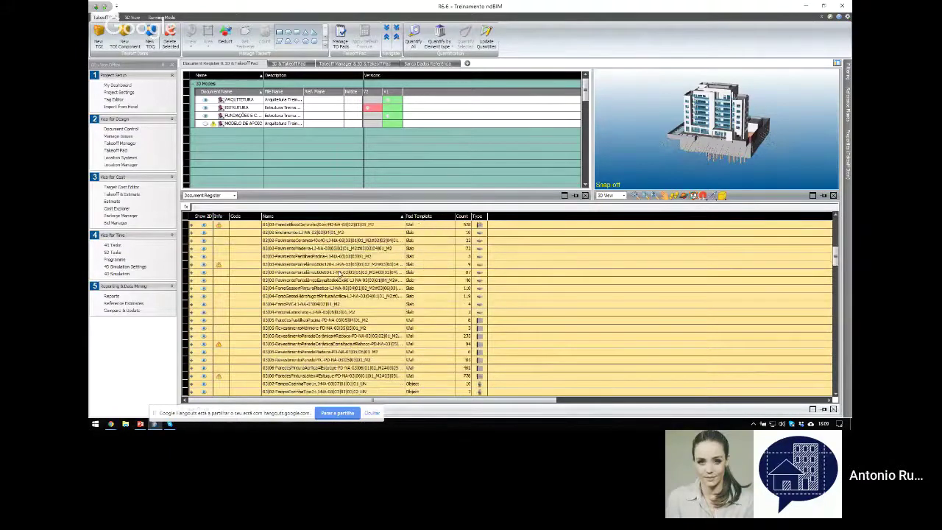
scroll(116, 17, down, 2)
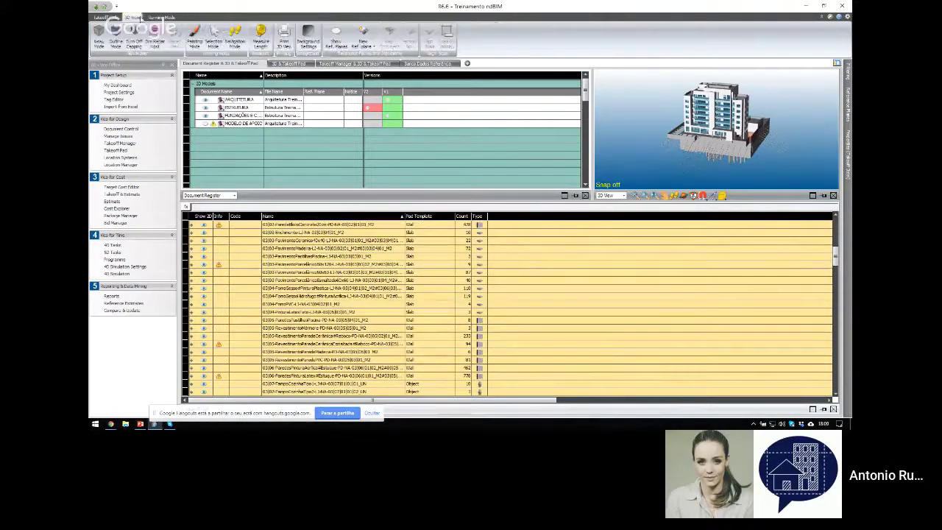
click(115, 18)
scroll(382, 284, down, 7)
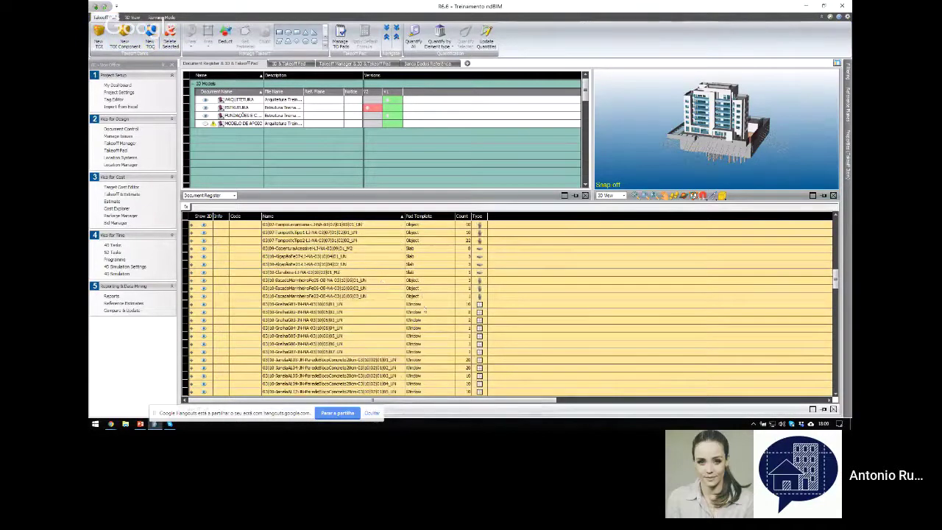
scroll(427, 309, down, 4)
click(446, 264)
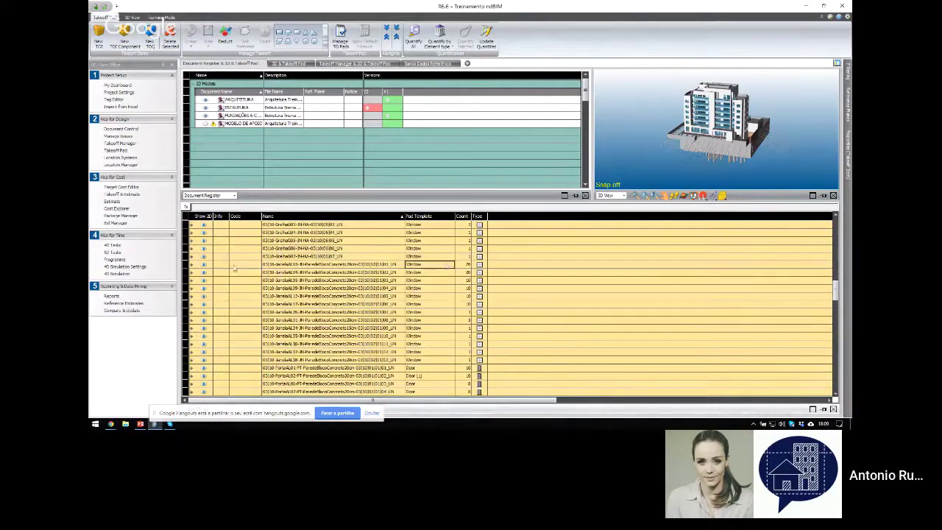
click(191, 264)
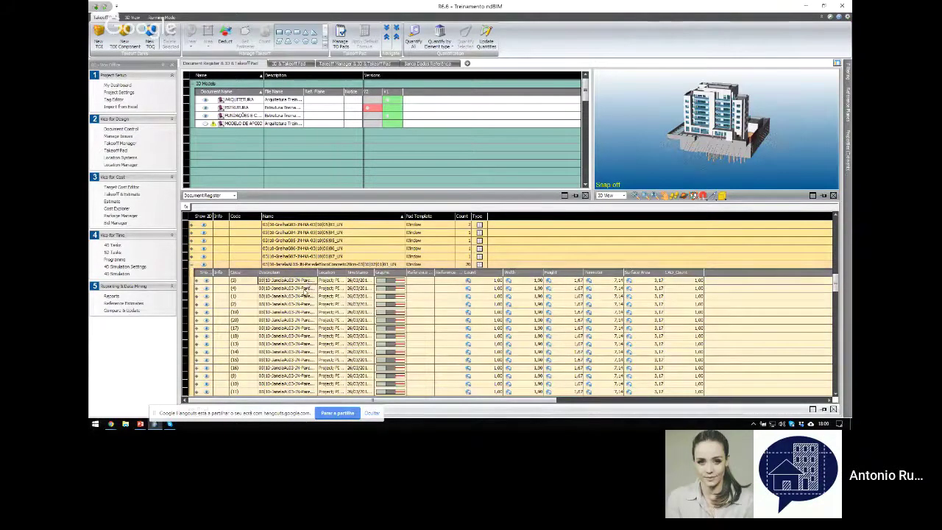
scroll(508, 331, down, 5)
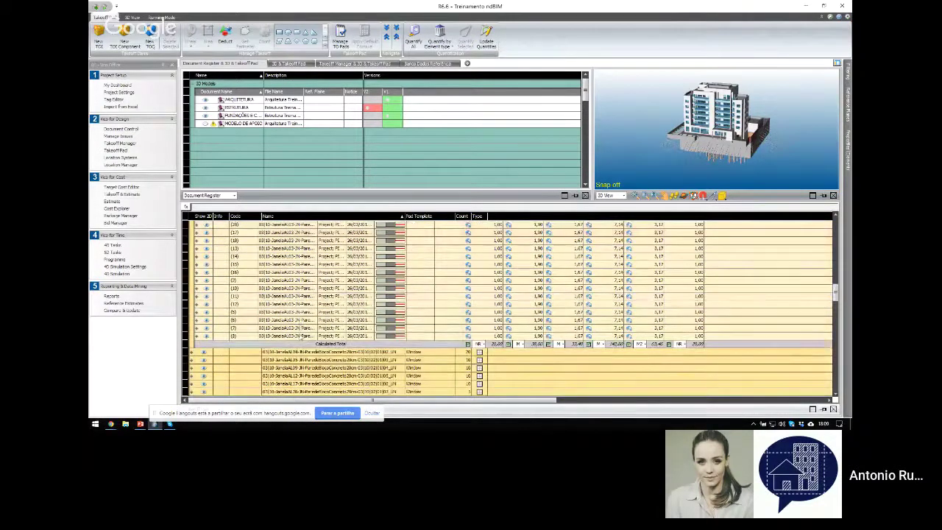
Add a new takeoff quantity to the 03|10-JanelaAL03 window item, name it "Area de acordo com criterio" and widen its column.
scroll(306, 335, up, 5)
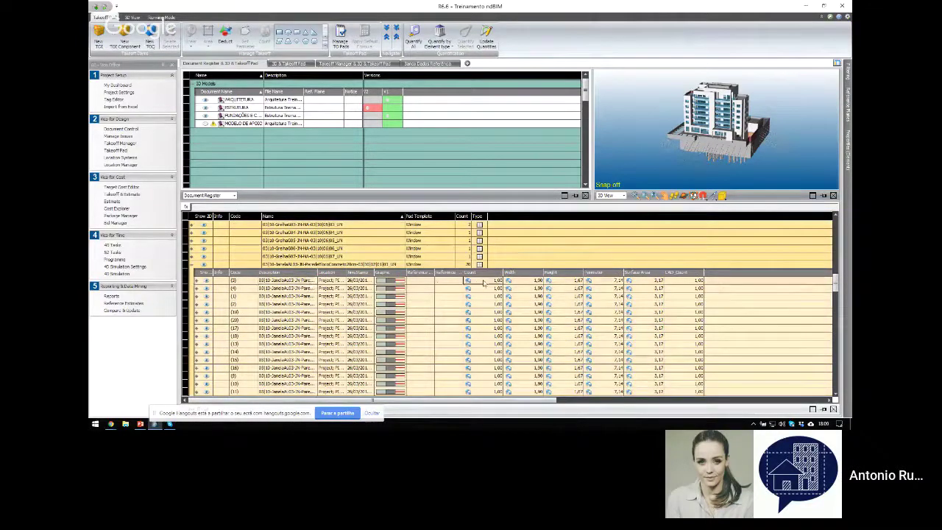
click(550, 281)
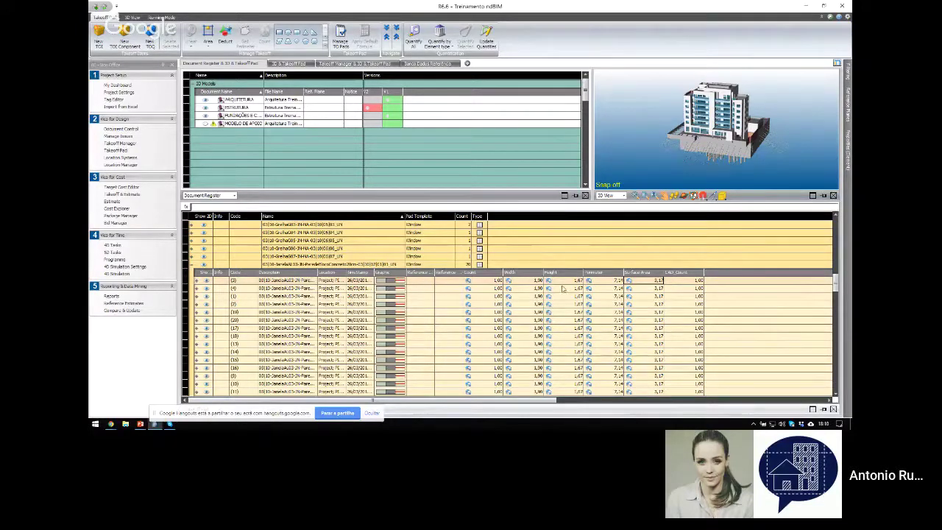
right_click(355, 265)
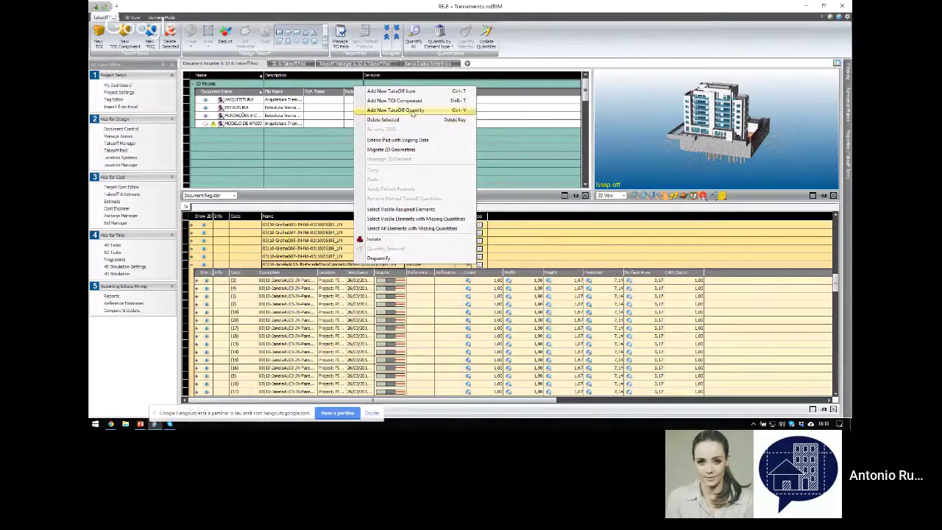
click(419, 110)
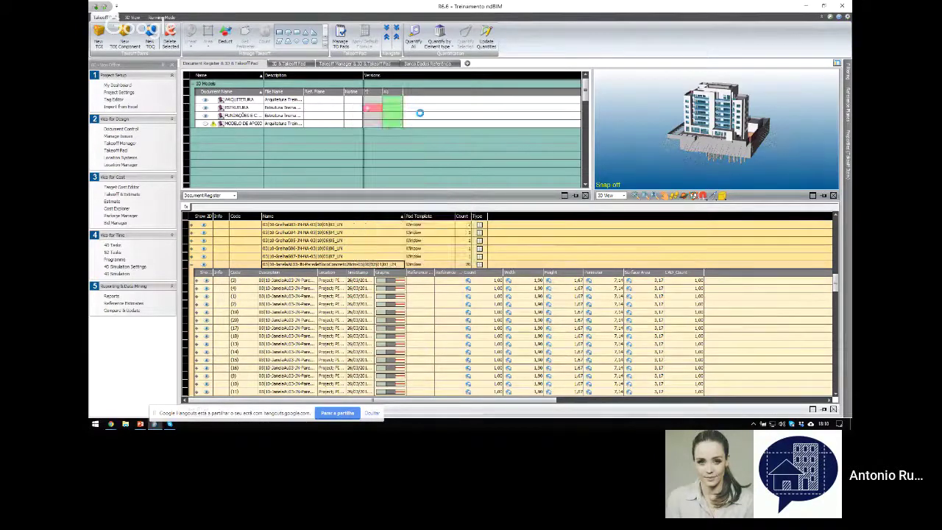
double_click(724, 273)
text(Area de)
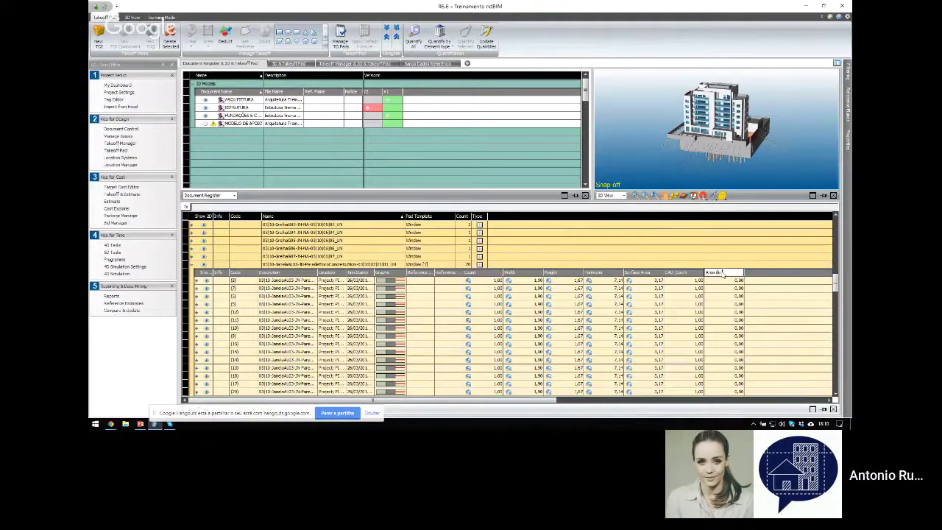
text( vãos de acordo com o tama)
key(Return)
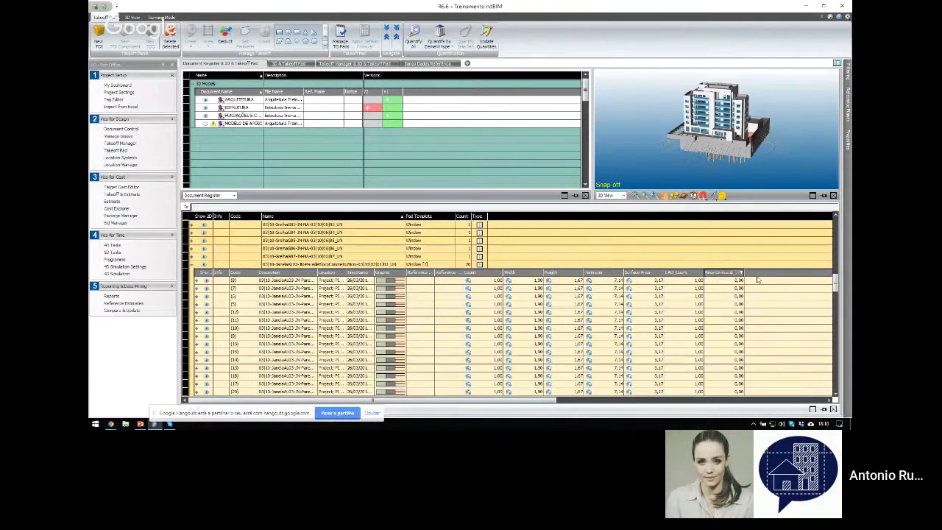
drag(745, 272, 763, 273)
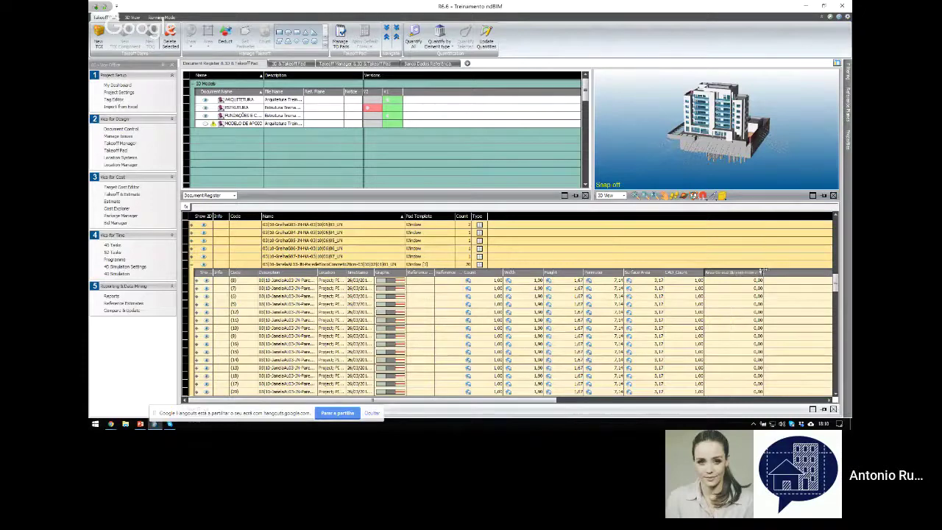
Open the formula for the new quantity of the first window element and start an IF condition with Width*Height.
click(760, 281)
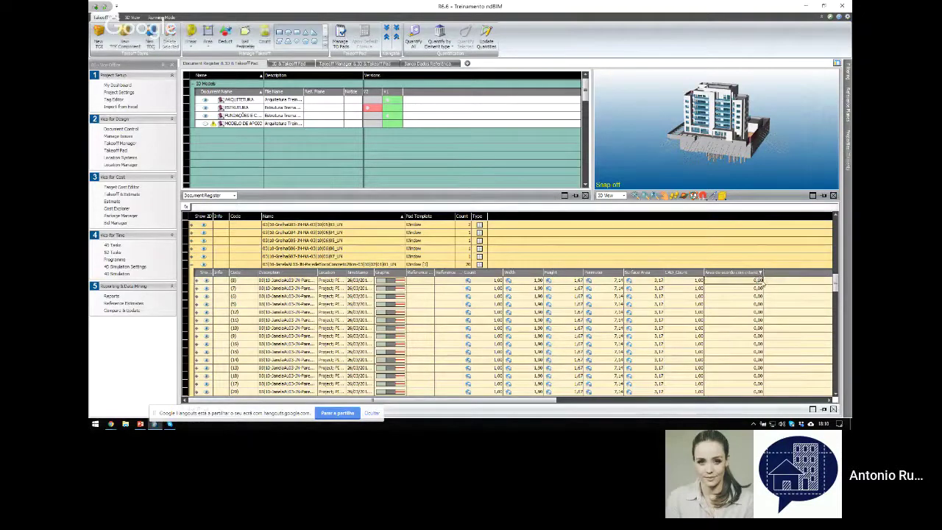
click(760, 281)
click(760, 280)
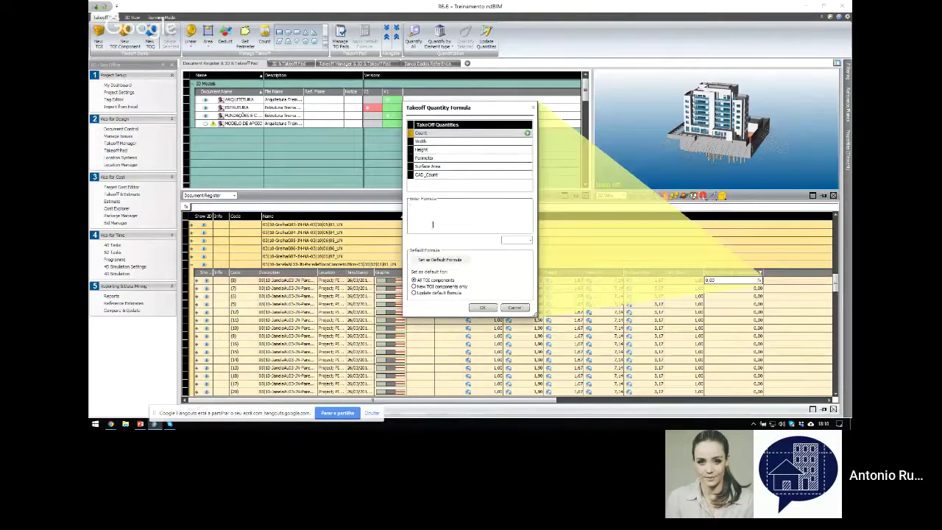
text(()
click(526, 143)
click(527, 142)
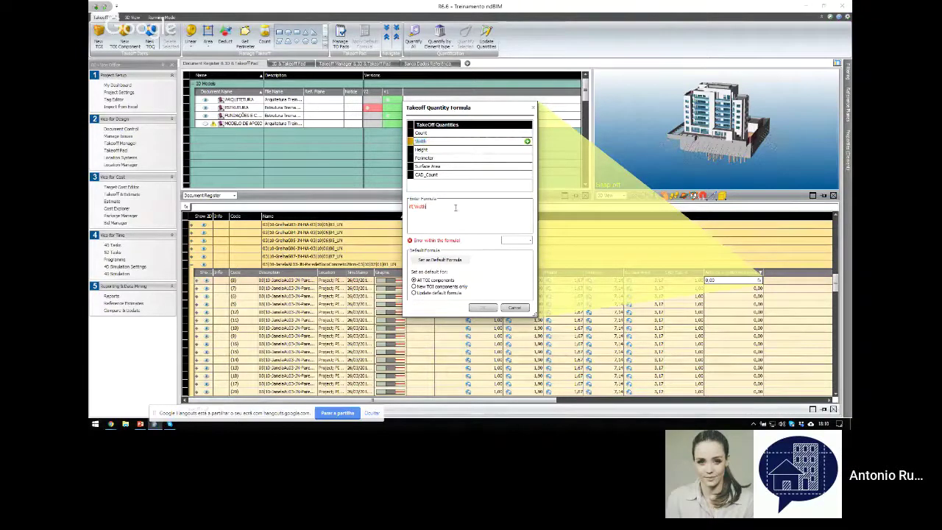
click(528, 150)
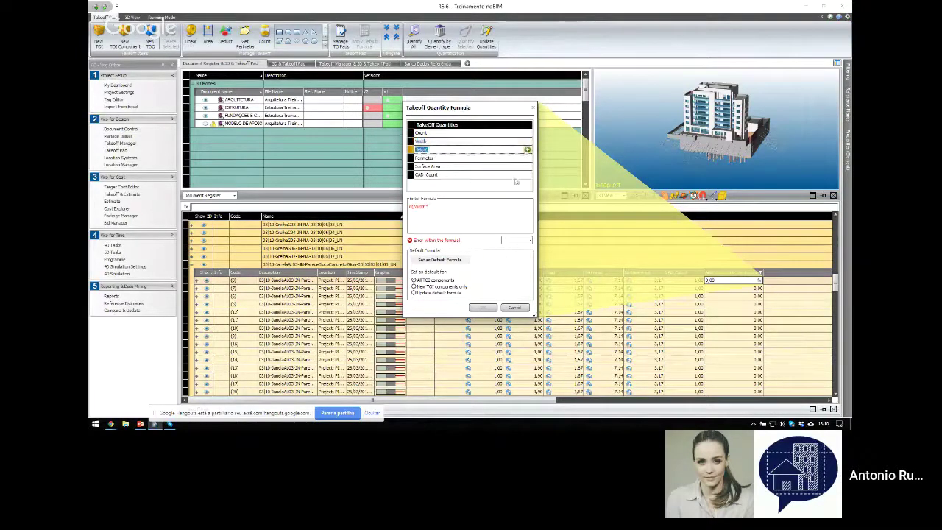
click(527, 149)
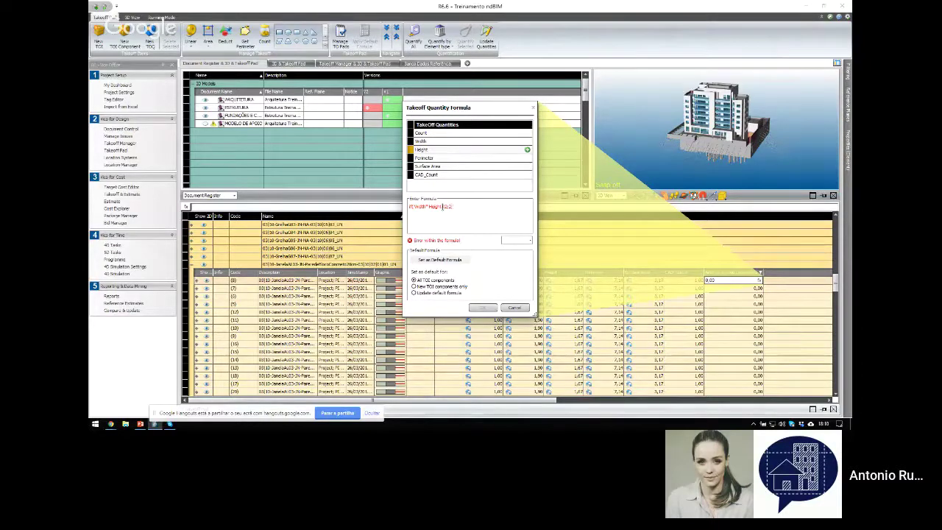
Complete the IF formula so it returns 2 when Width*Height is less than 2, and Width*Height/2 otherwise.
drag(443, 206, 414, 206)
key(ctrl+c)
click(450, 206)
text(;)
key(ctrl+v)
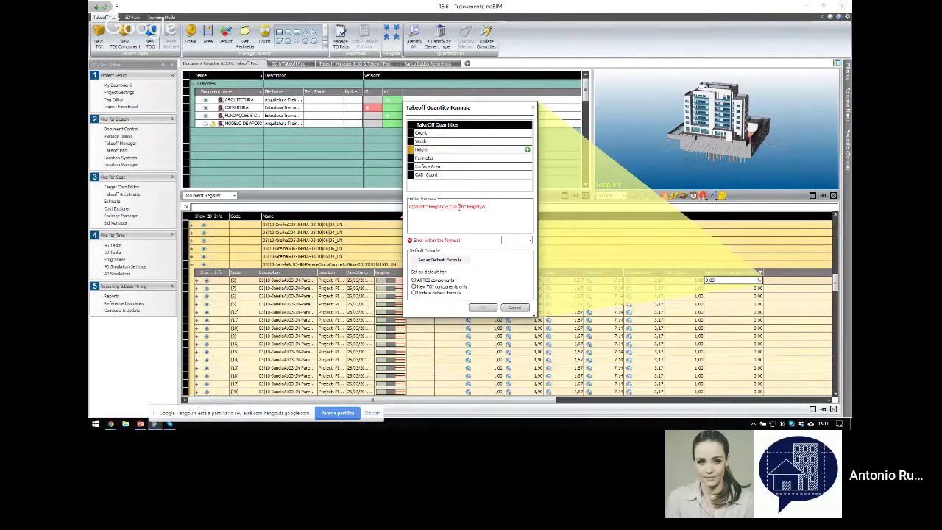
text(d)
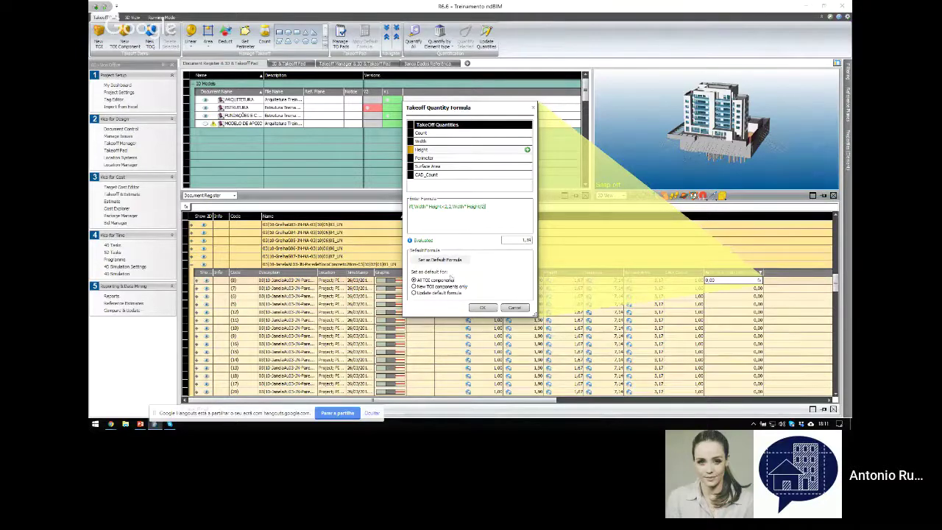
Set the IF formula as the default for all TOI components and apply it to the elements of the window item.
click(440, 262)
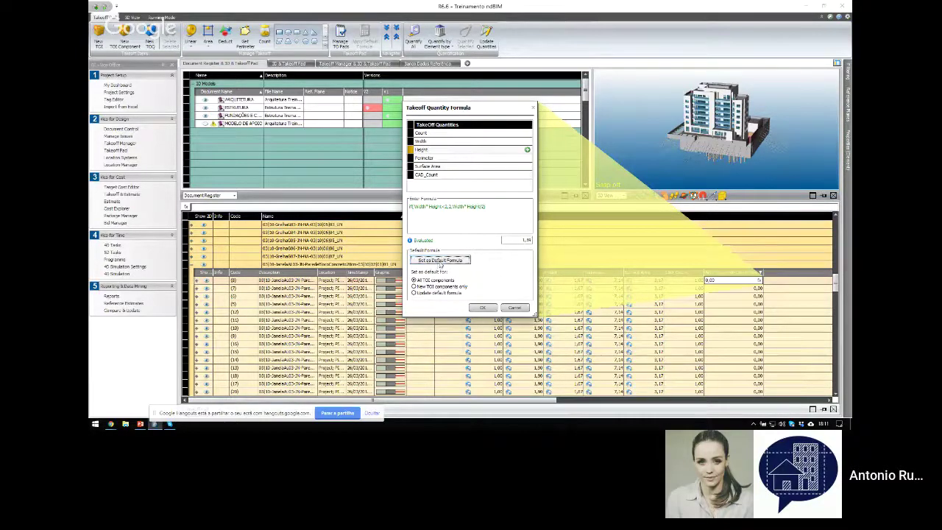
click(482, 308)
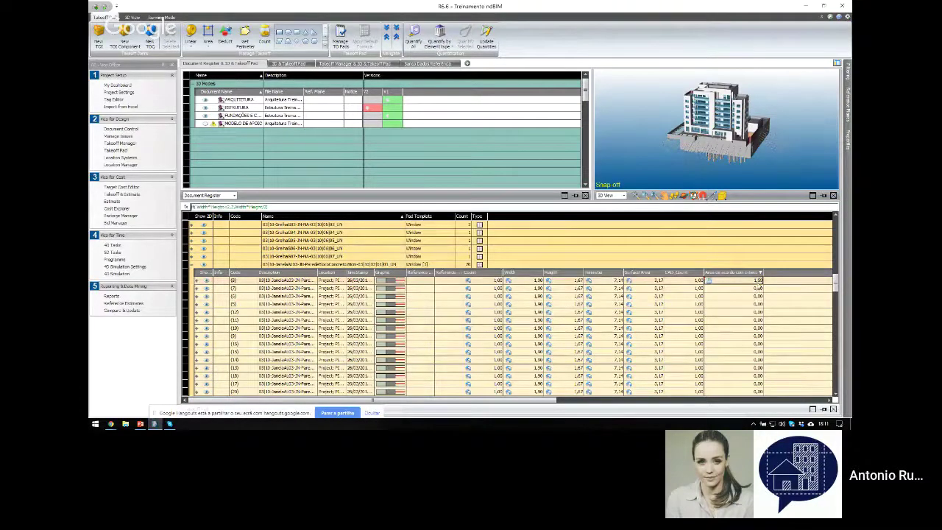
click(759, 281)
click(759, 281)
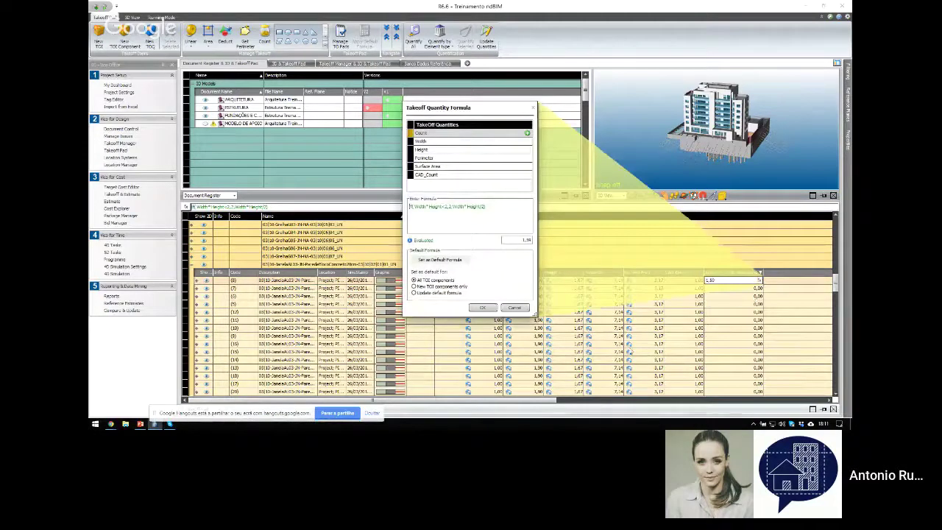
click(437, 262)
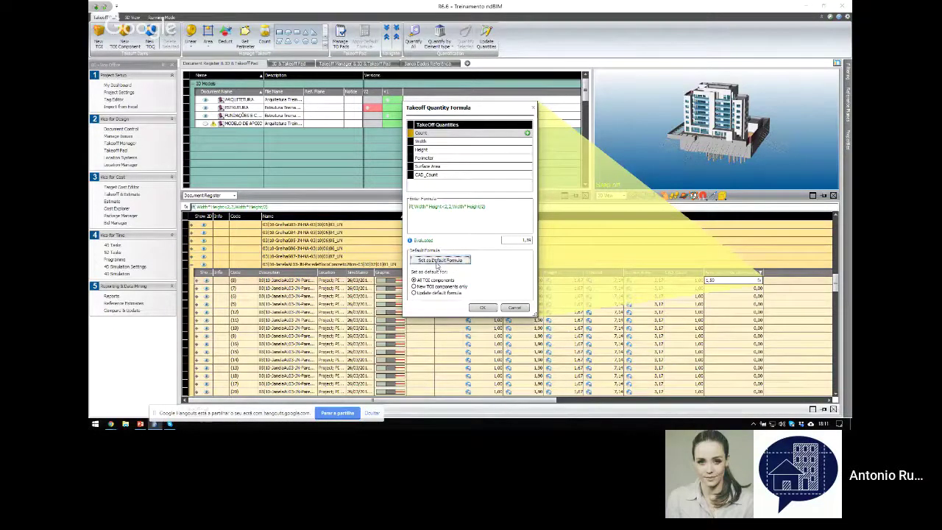
click(483, 307)
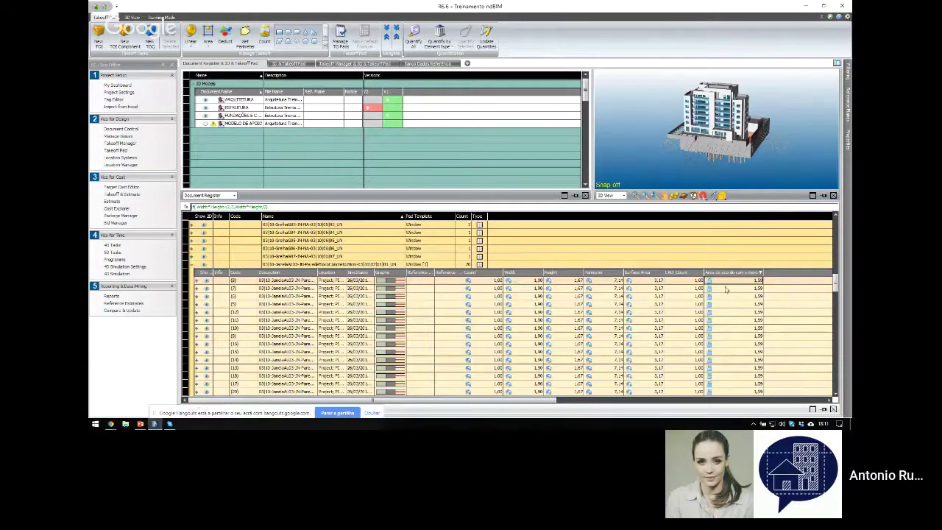
Review the stored formula of the first window element without changing it, and check the new quantity of the other elements.
double_click(757, 281)
click(759, 280)
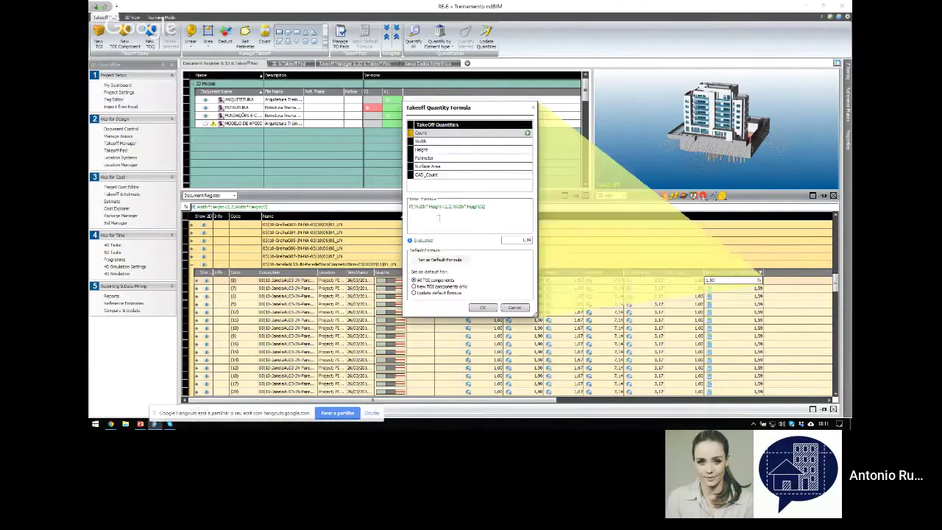
click(514, 308)
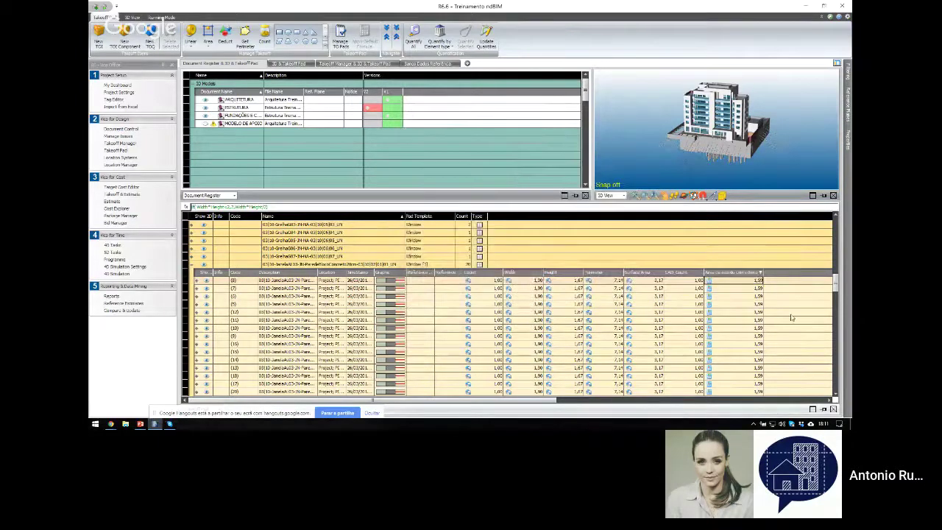
click(735, 296)
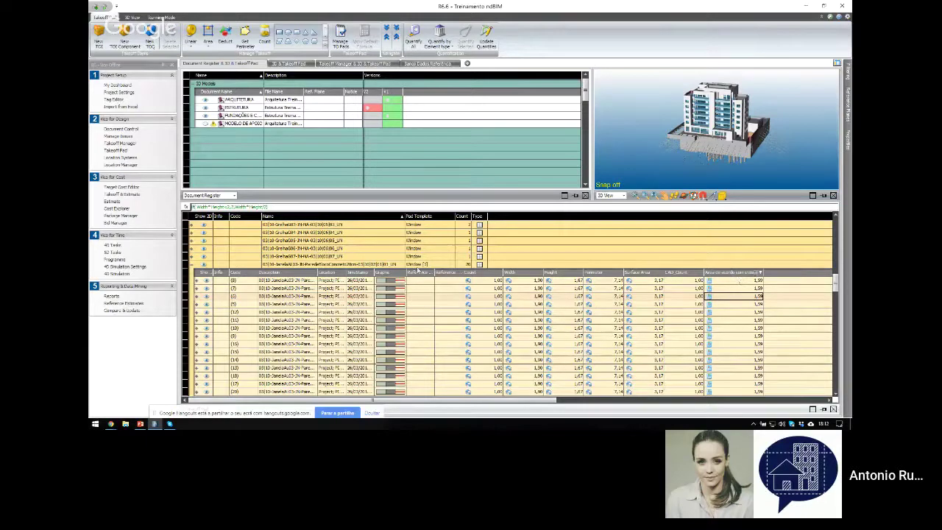
Rename the Window [1] template of the JanelaAL03 item to "Janela criterio" in Manage Takeoff Pads.
click(418, 264)
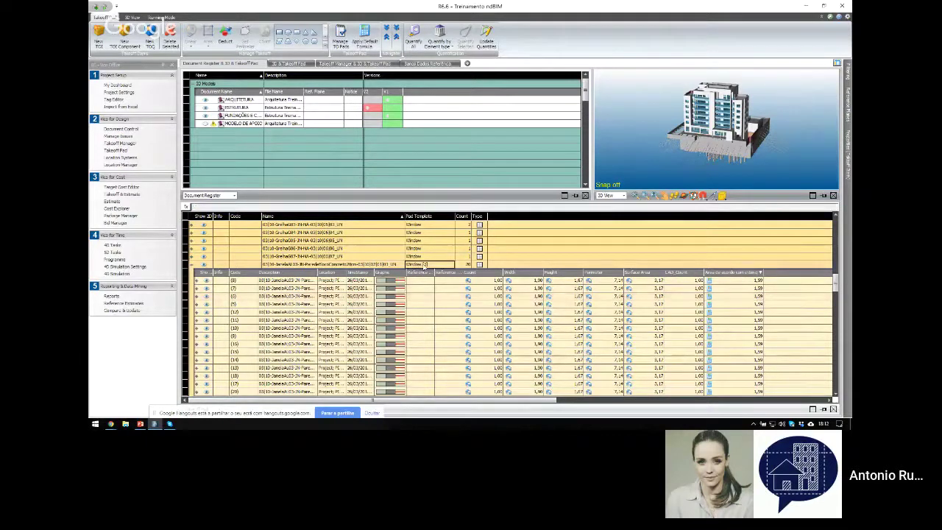
click(340, 35)
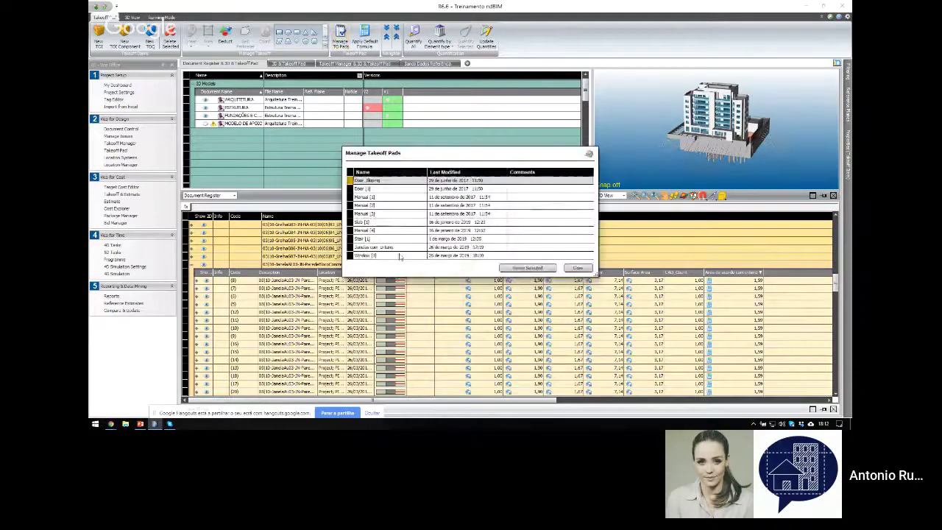
double_click(392, 256)
text(01)
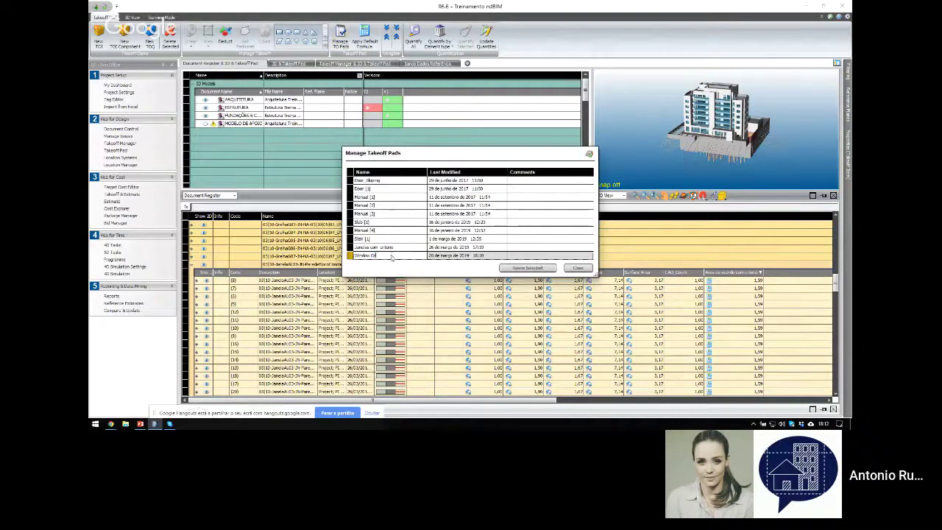
text(Janela exterior)
key(Return)
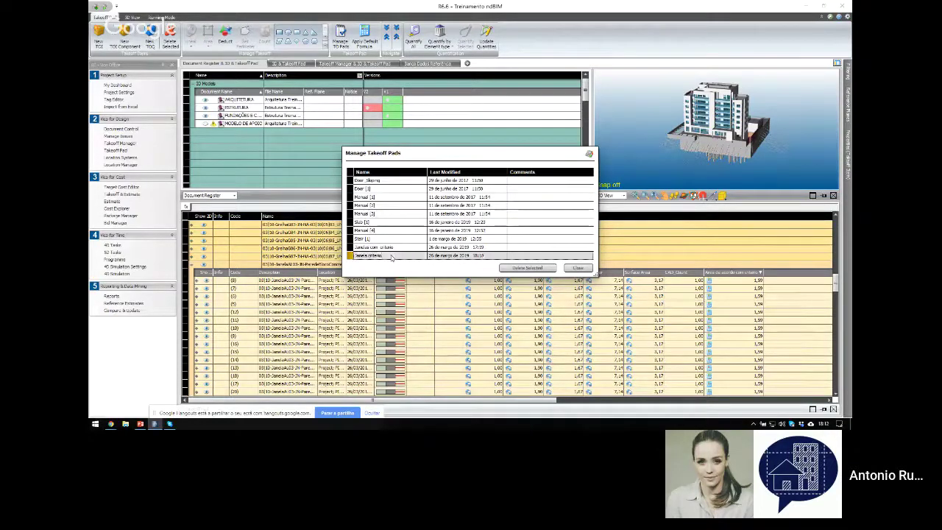
click(577, 268)
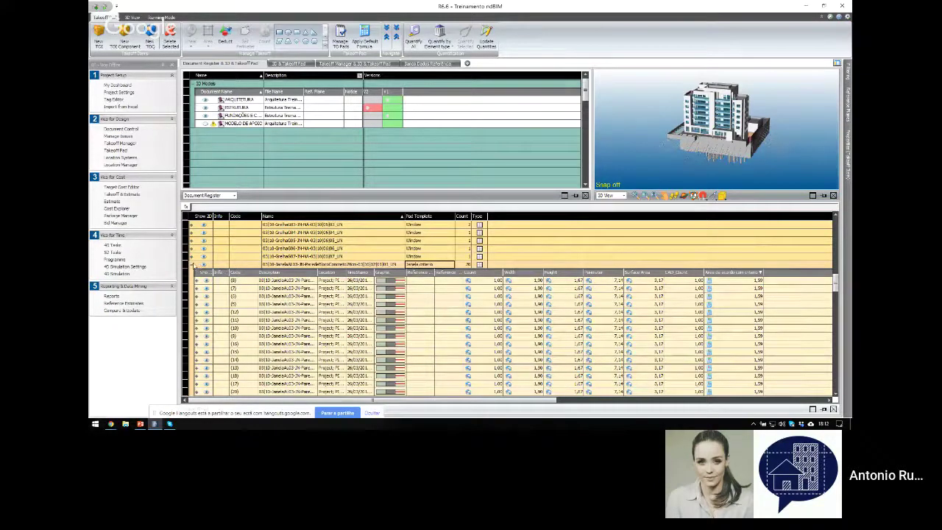
Collapse the JanelaAL03 item and assign the Janela criterio pad template to the 03|10-JanelaAL04 window item below it.
click(193, 264)
click(443, 275)
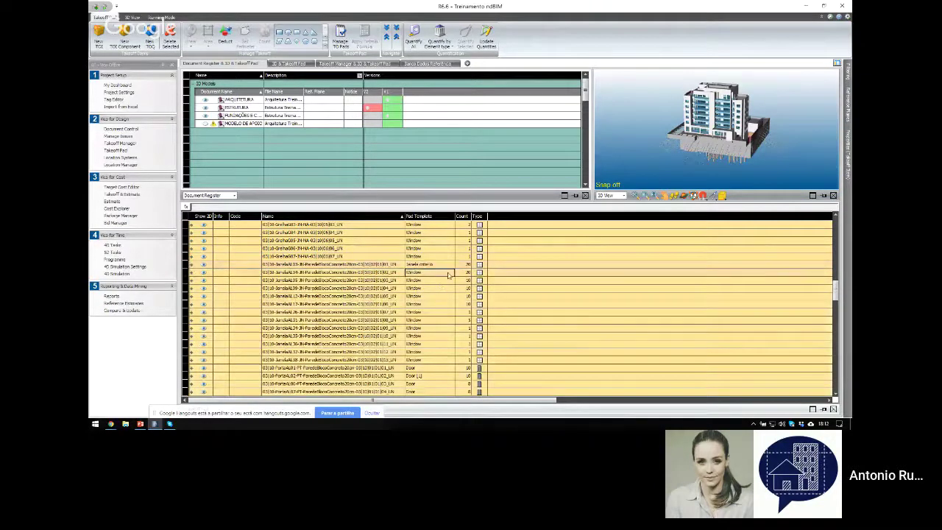
click(451, 272)
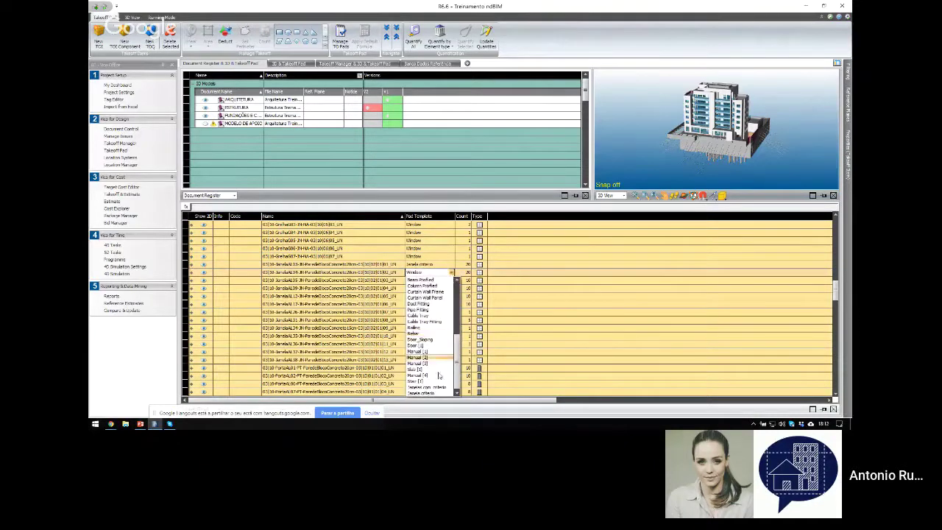
click(436, 395)
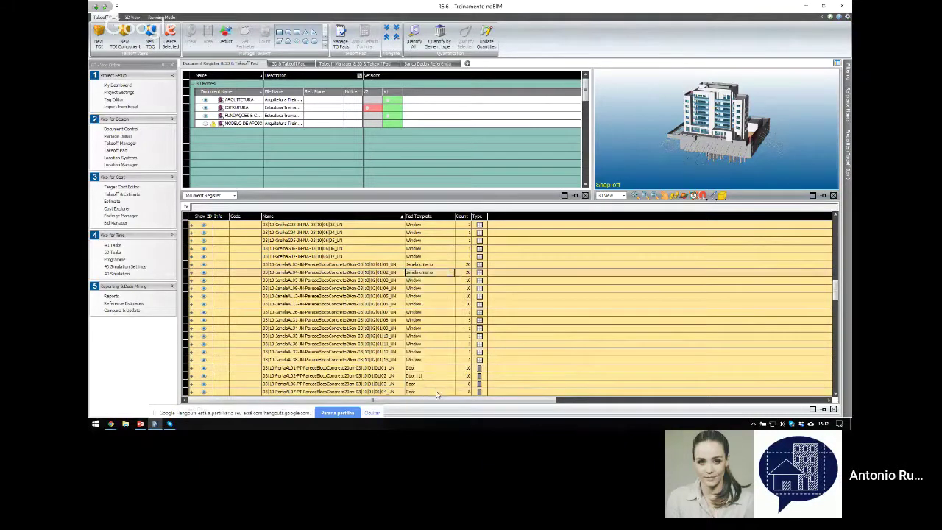
Expand the 03|10-JanelaAL04 item to review the formula-based area of its elements, and collapse it again.
click(191, 272)
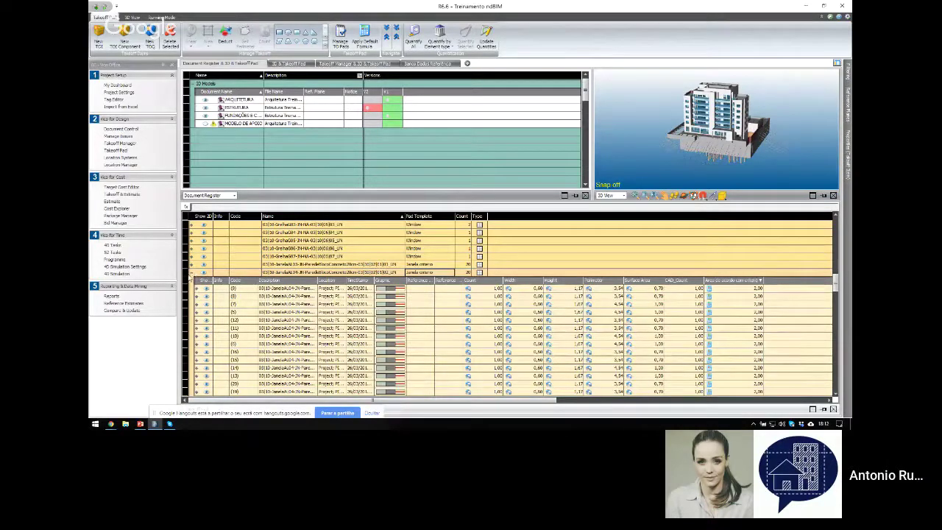
click(192, 274)
click(251, 280)
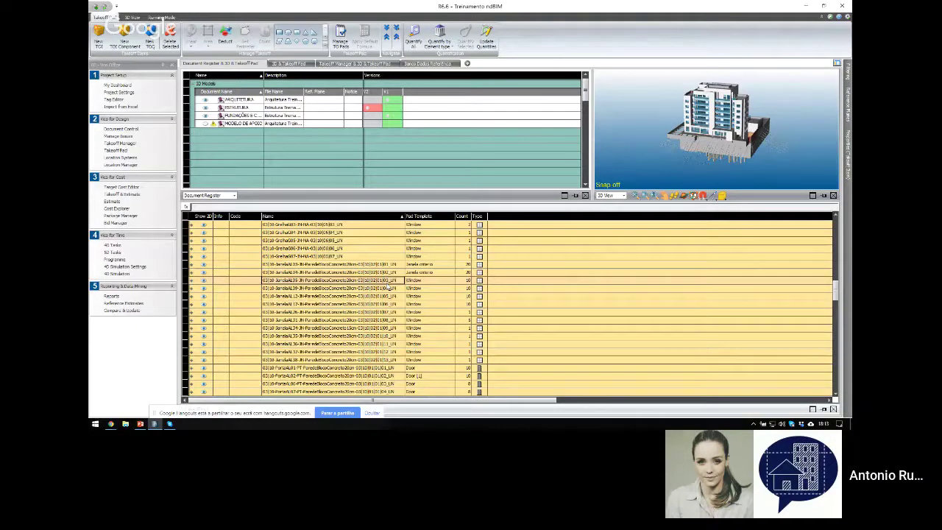
Open the Estimate and expand ARQUITETURA, Paredes and Alvenarias down to the resources of the 10 cm block masonry item.
click(113, 202)
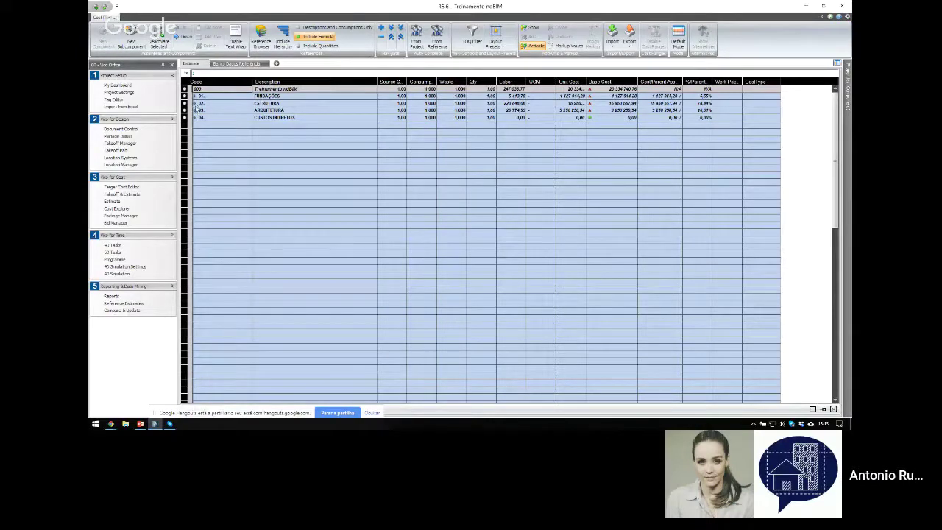
click(195, 110)
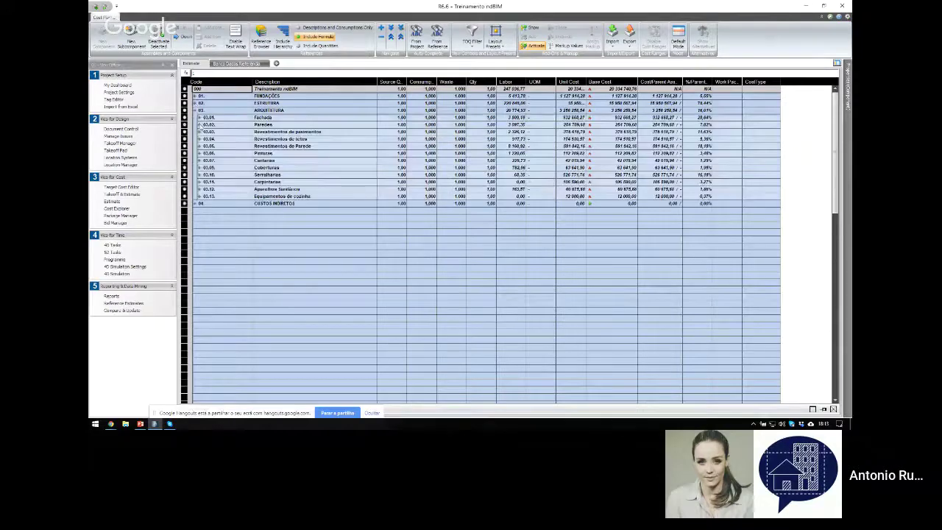
click(199, 125)
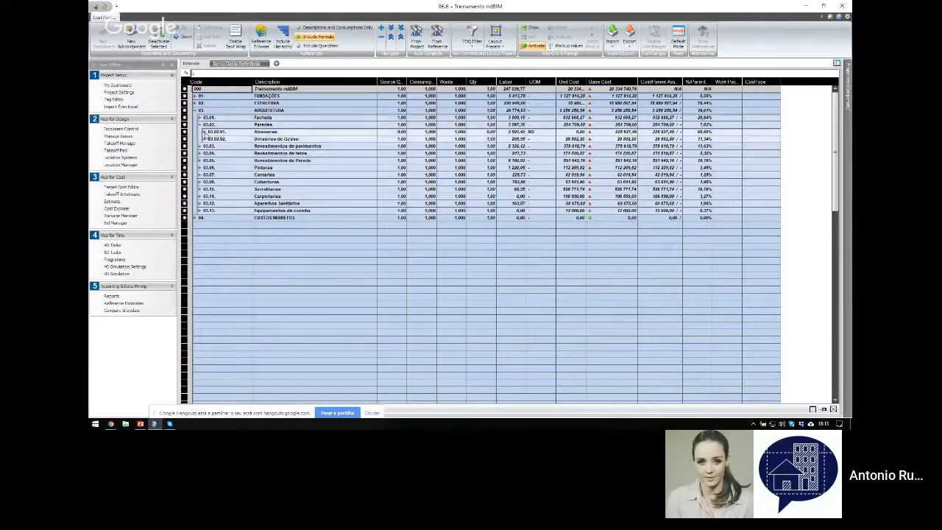
click(204, 132)
click(209, 139)
drag(273, 147, 271, 192)
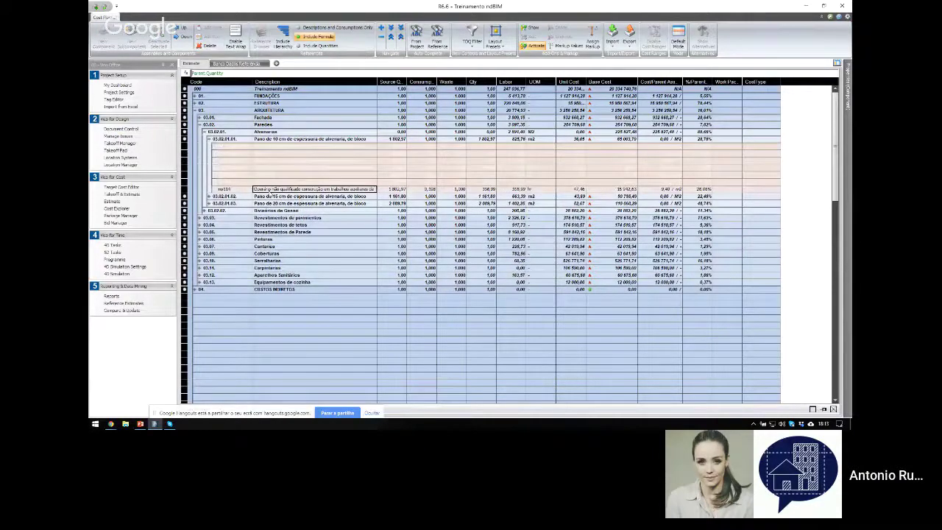
Review the takeoff formula of the 10 cm masonry item and the consumption, waste and quantities of its resources.
click(420, 189)
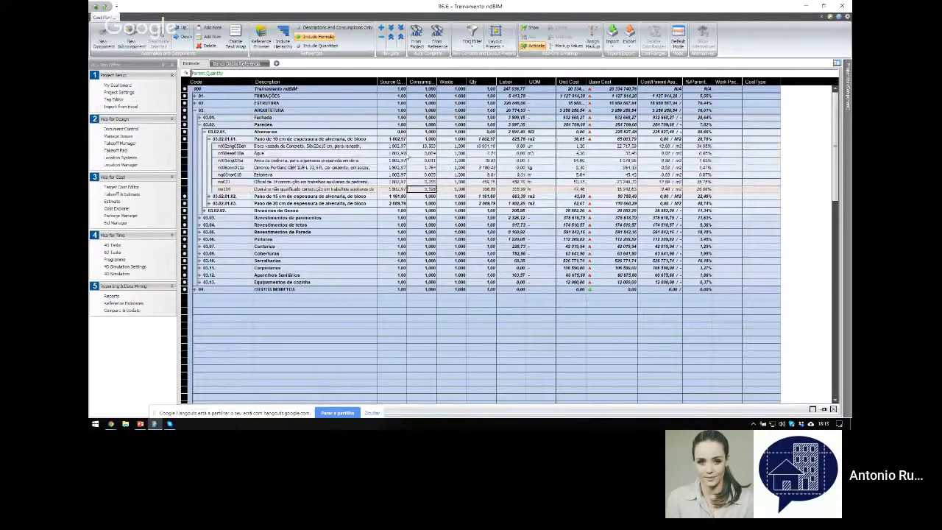
click(397, 139)
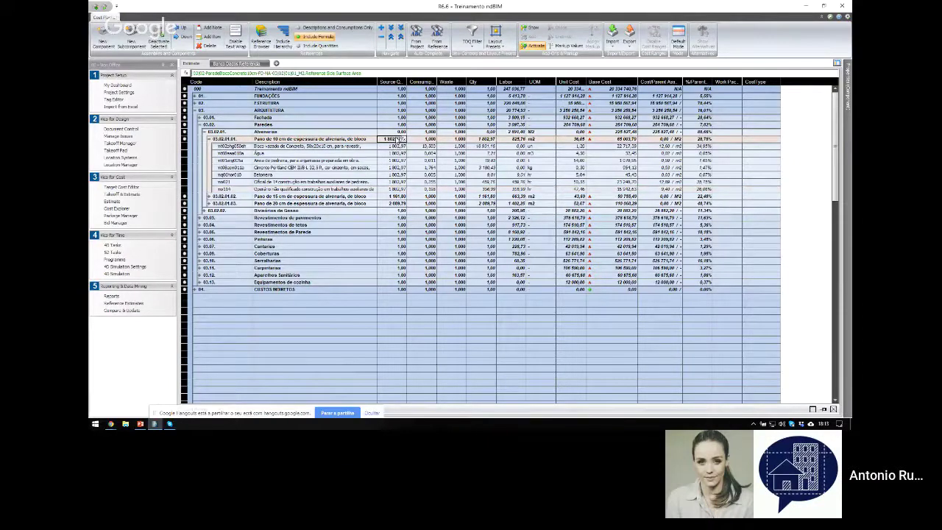
click(423, 146)
click(429, 153)
click(428, 160)
click(456, 161)
click(489, 146)
click(487, 168)
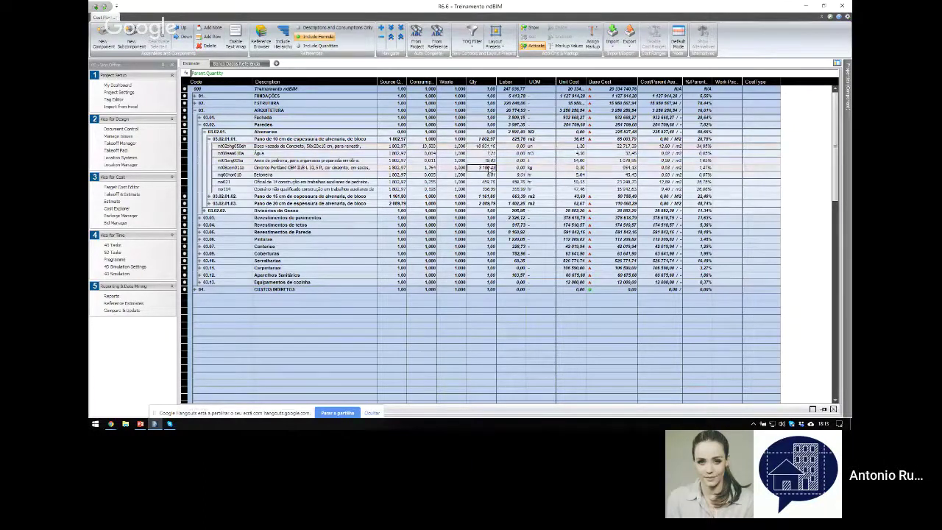
Review the units, unit costs and base costs of the 10 cm masonry resources, and recheck the item's source quantity formula.
click(544, 147)
click(574, 147)
click(578, 160)
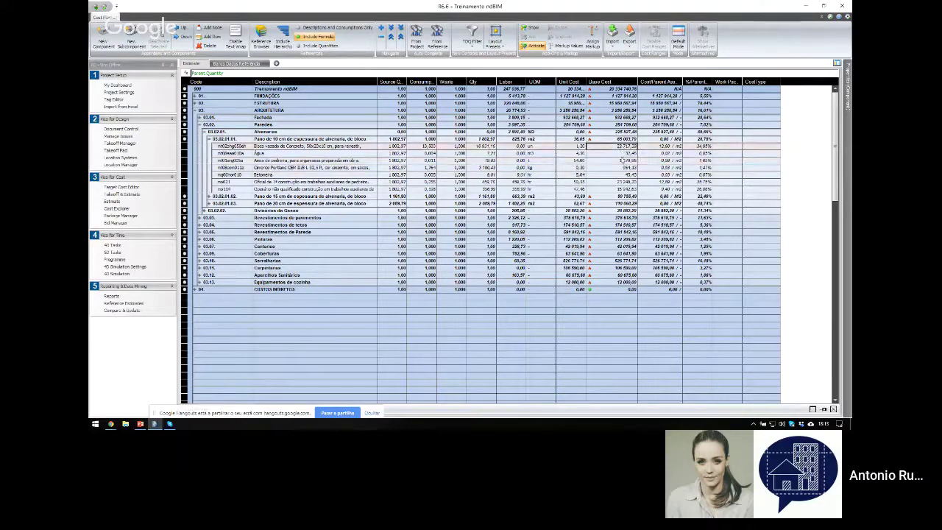
click(620, 189)
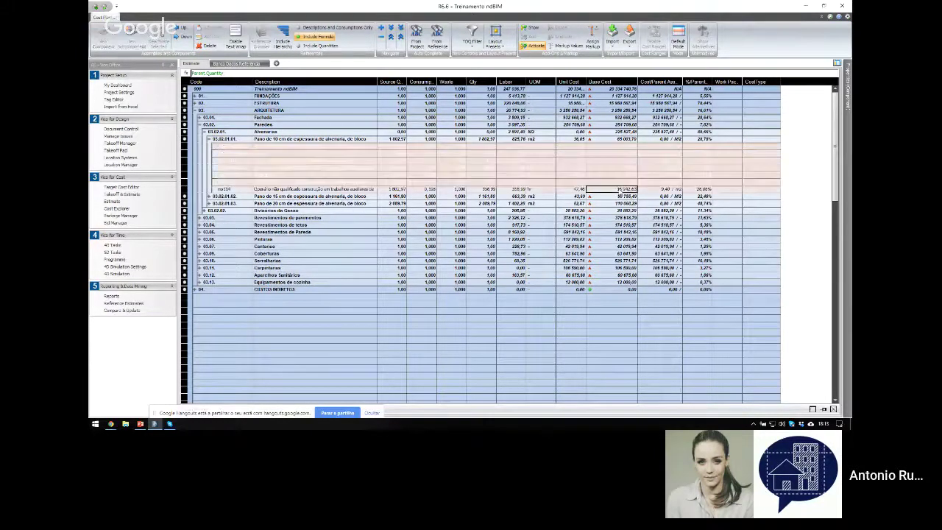
click(624, 141)
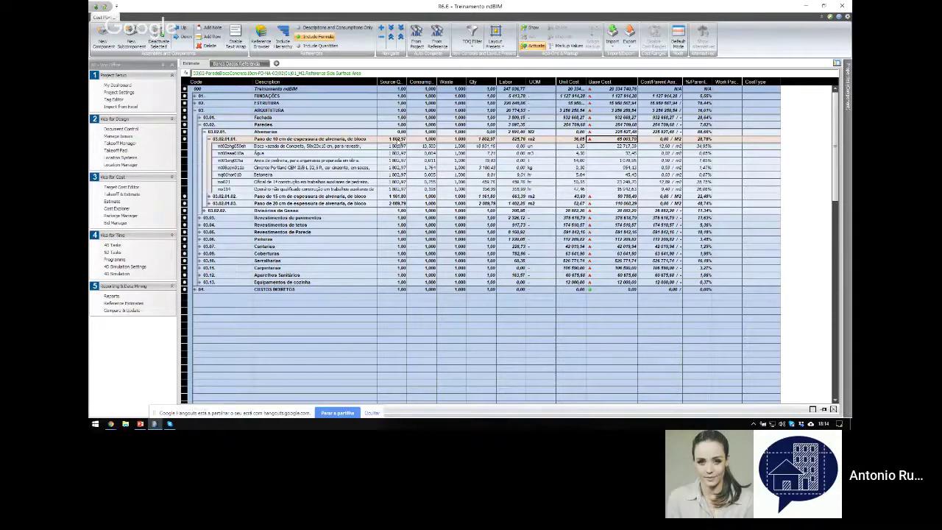
double_click(398, 140)
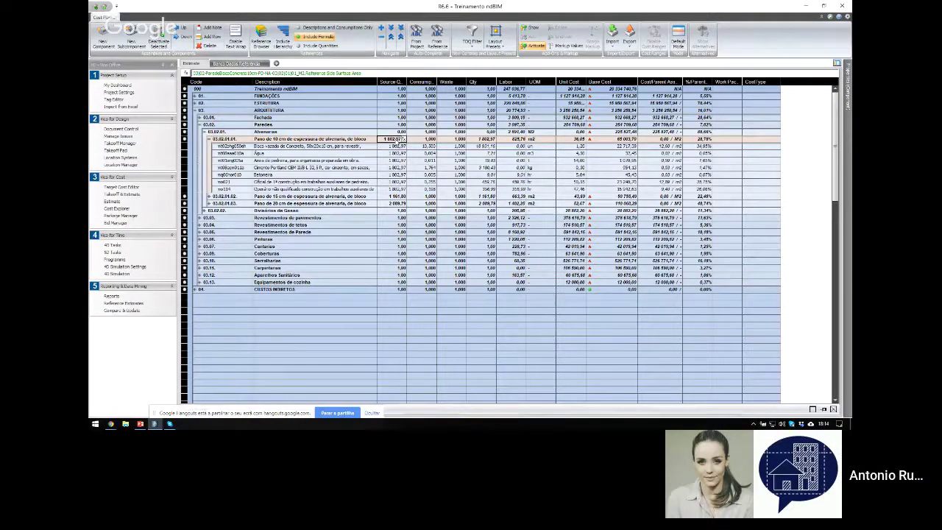
Create a new view set with two side-by-side panes showing Takeoff Manager and Cost Planner.
mouse_move(278, 65)
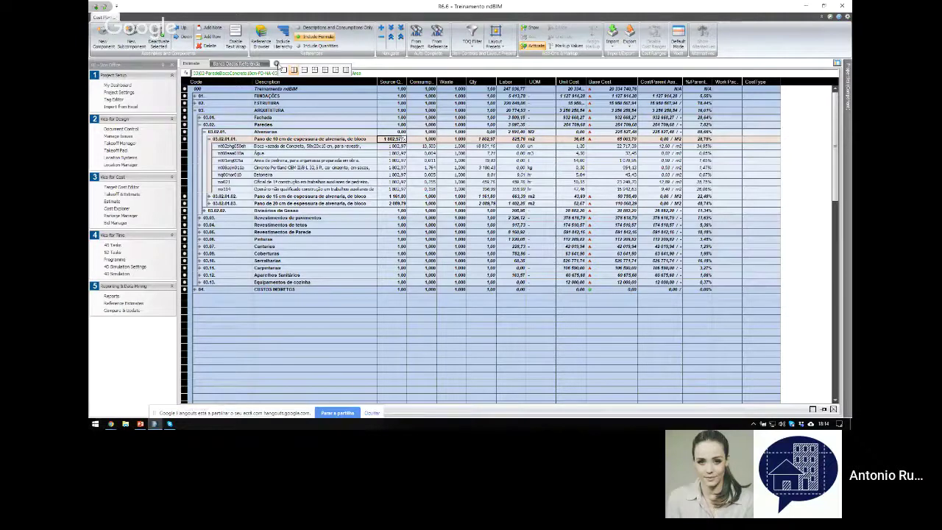
key(Left)
key(Down)
key(Down)
key(Down)
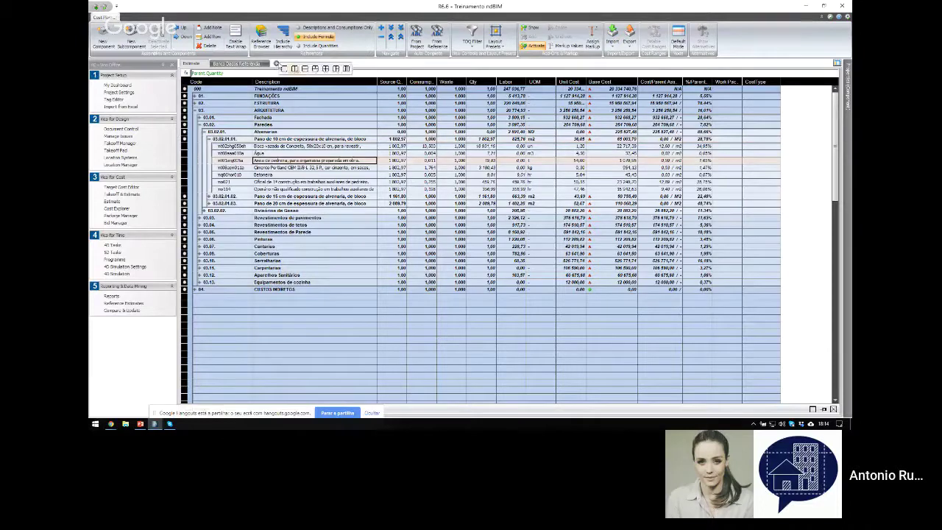
click(297, 69)
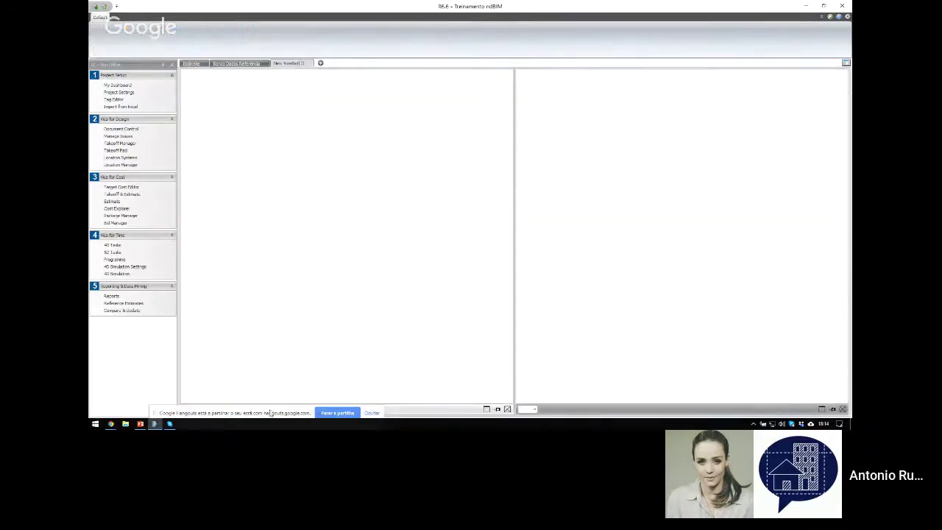
drag(147, 414, 440, 22)
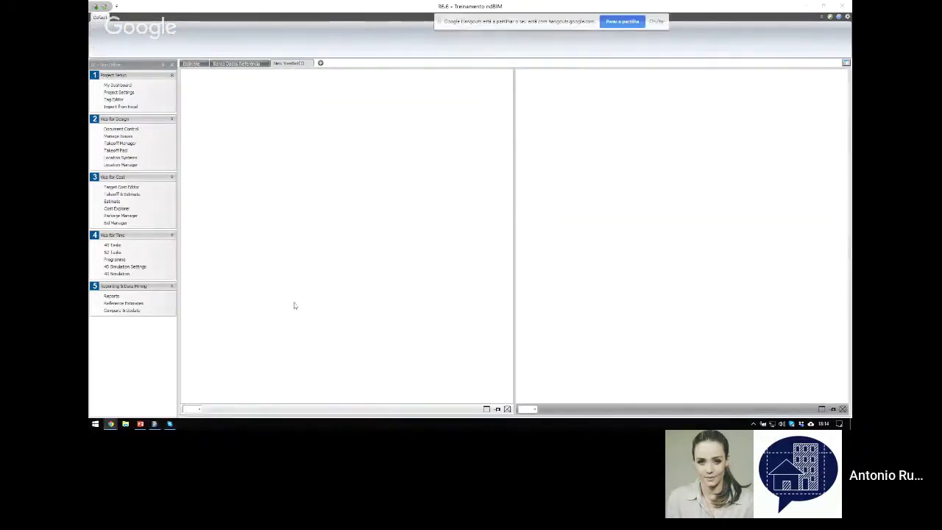
click(197, 409)
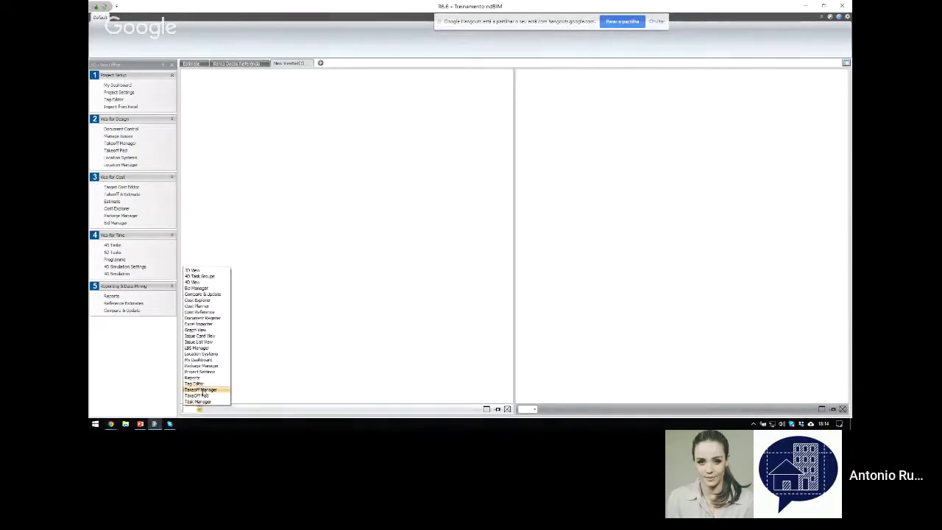
click(204, 390)
click(527, 409)
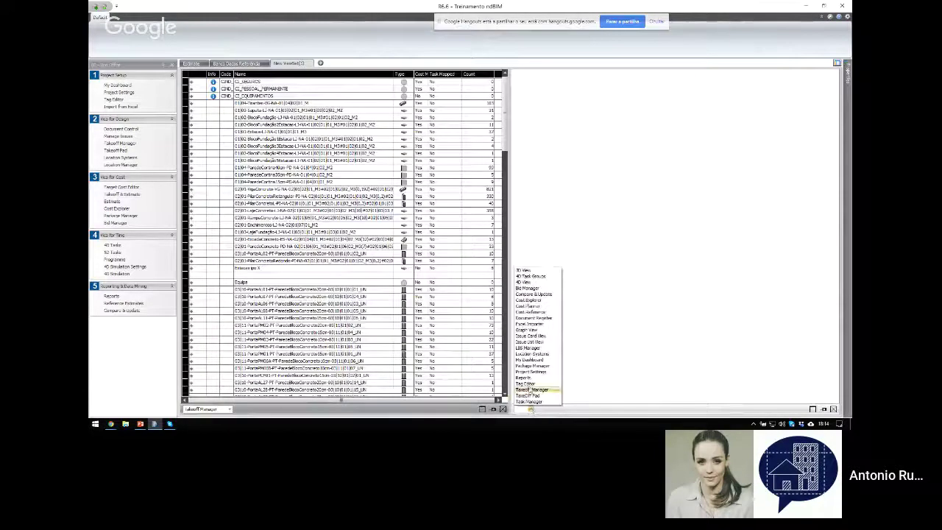
click(546, 307)
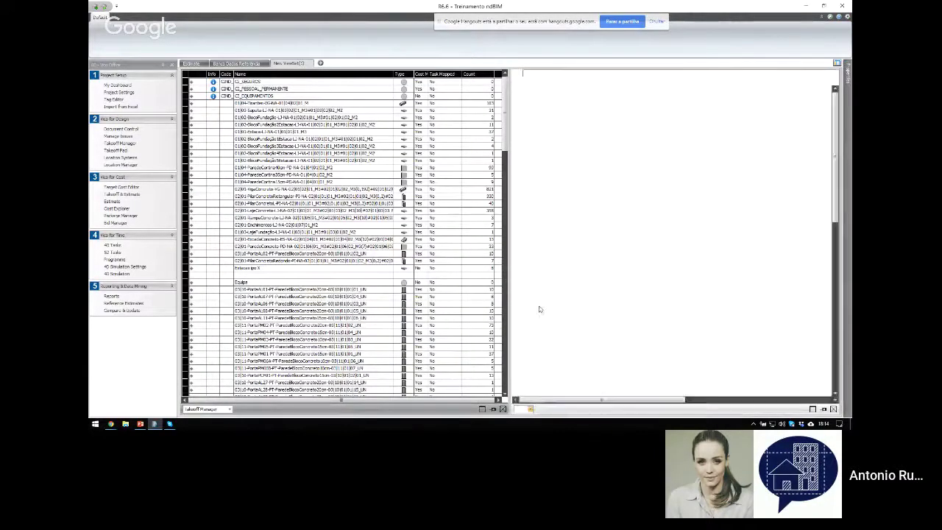
Expand ARQUITETURA, Paredes and Alvenarias in the cost plan and clear the source quantity formula of the 10 cm masonry item.
click(529, 110)
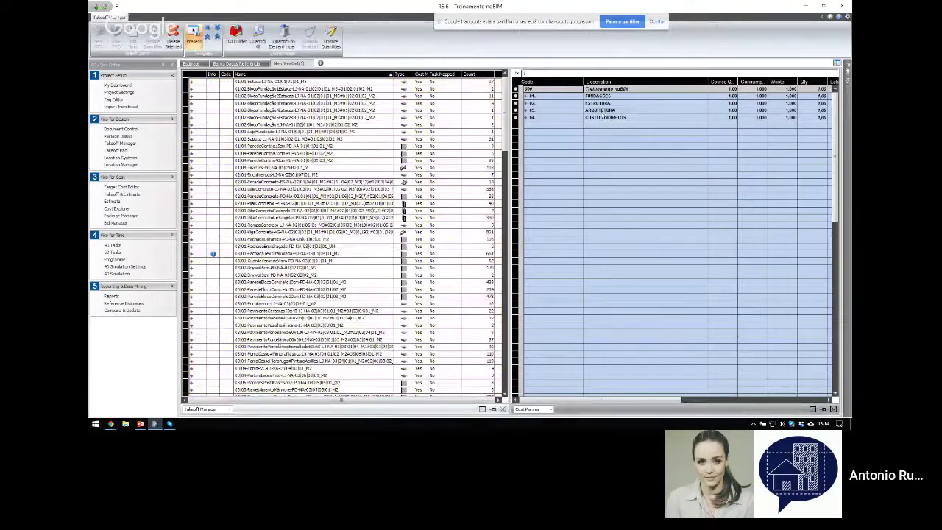
click(527, 111)
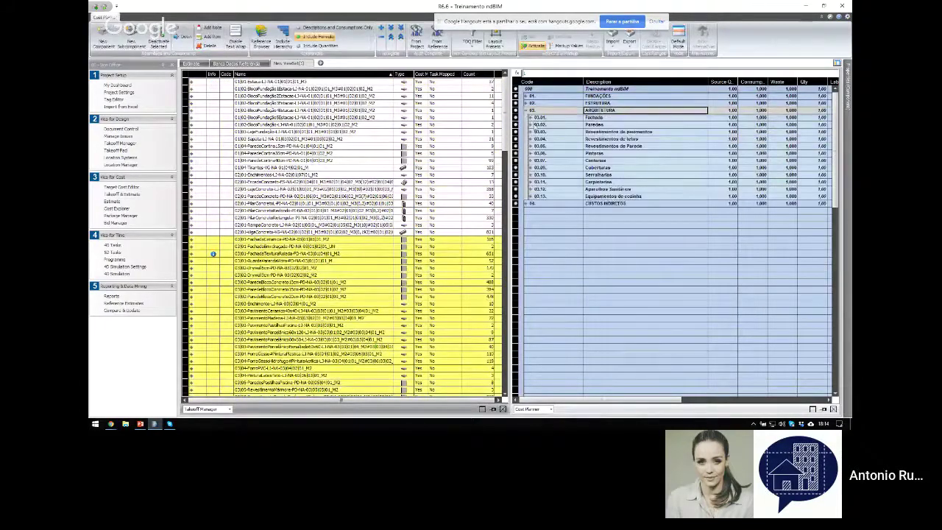
click(531, 124)
click(537, 133)
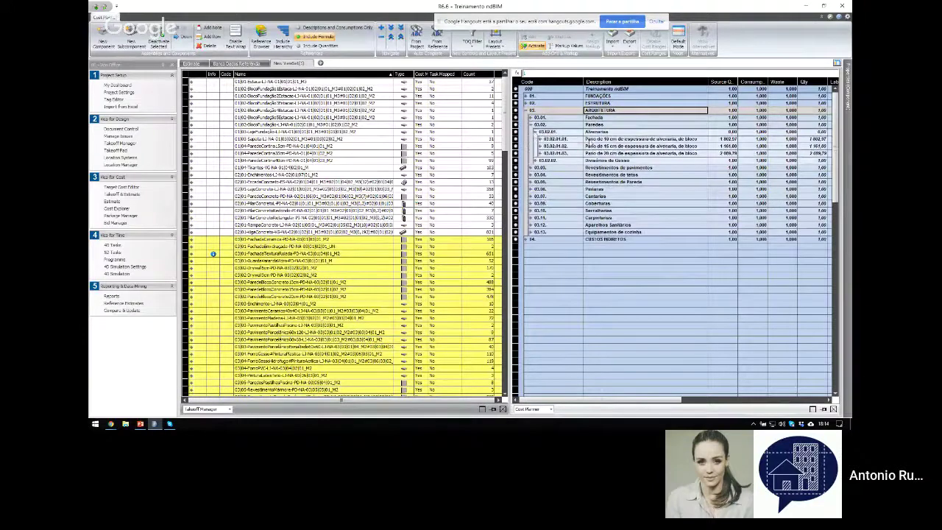
click(722, 138)
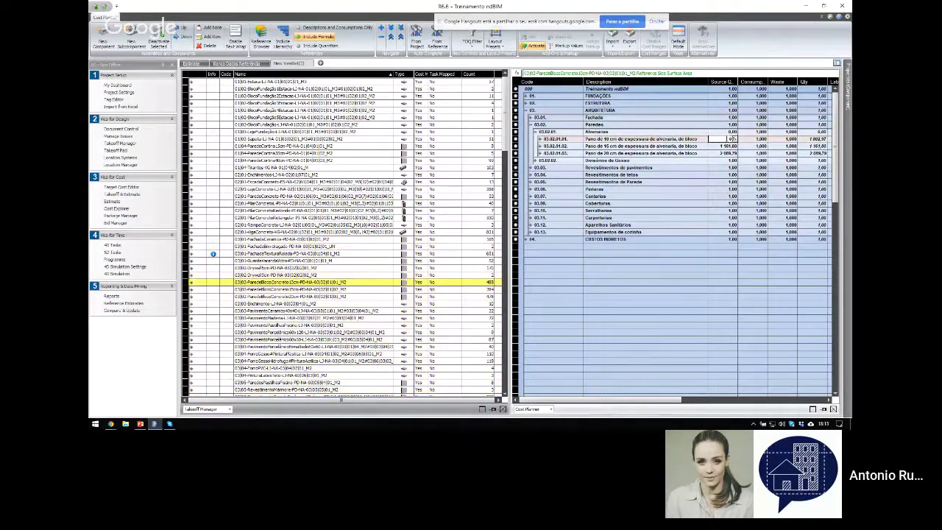
key(Delete)
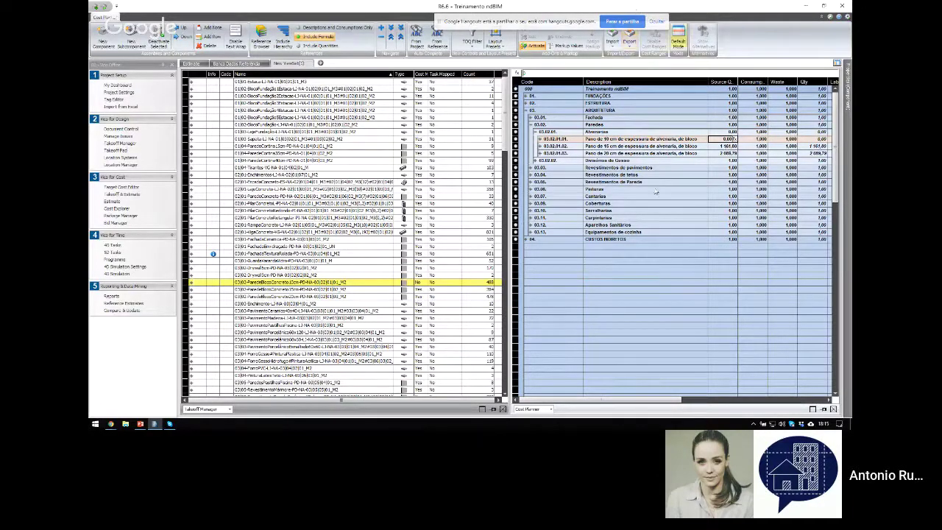
Expand the 10 cm ParedeBlocoConcreto takeoff item and link its Reference Side Surface Area to the 10 cm masonry item's source quantity.
click(340, 133)
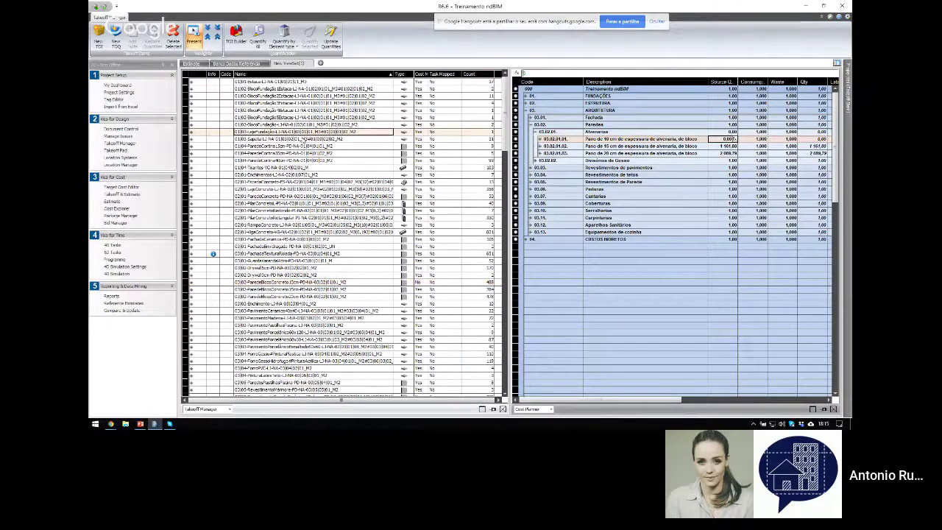
click(305, 284)
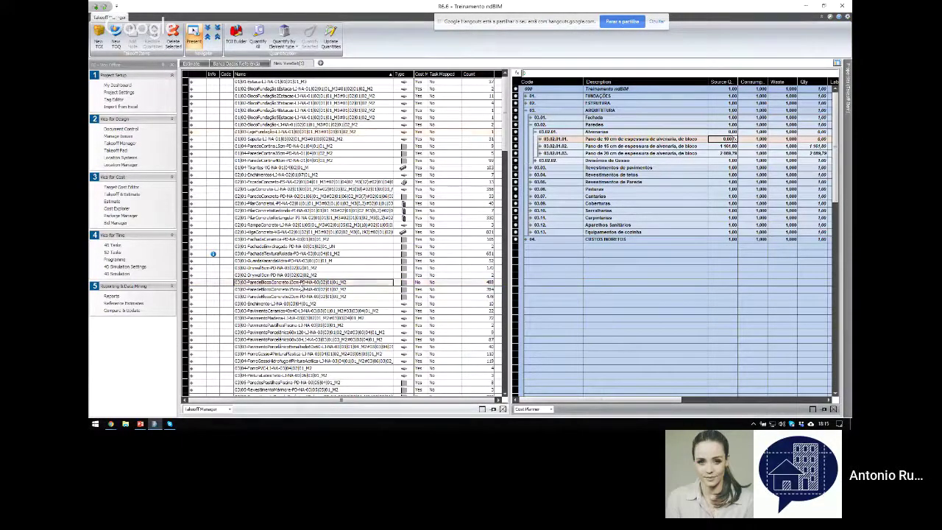
click(193, 283)
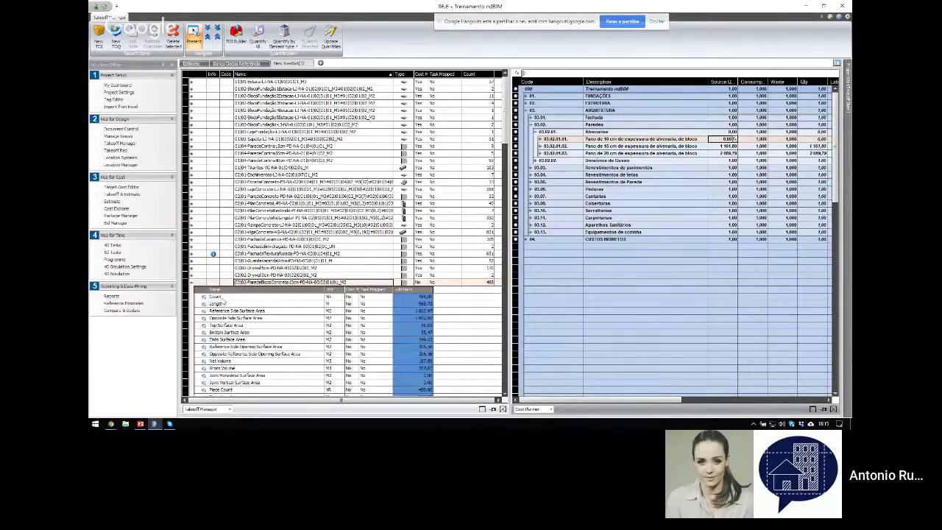
click(224, 311)
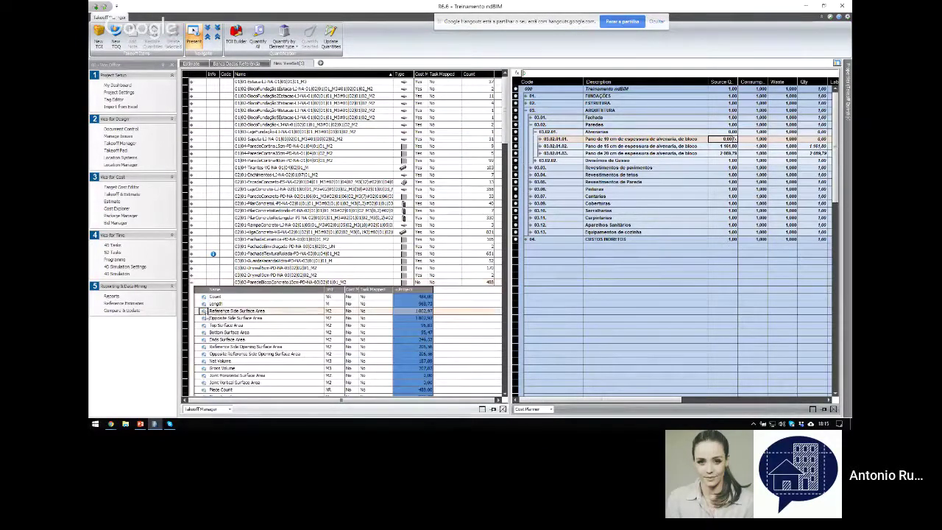
drag(672, 204, 730, 139)
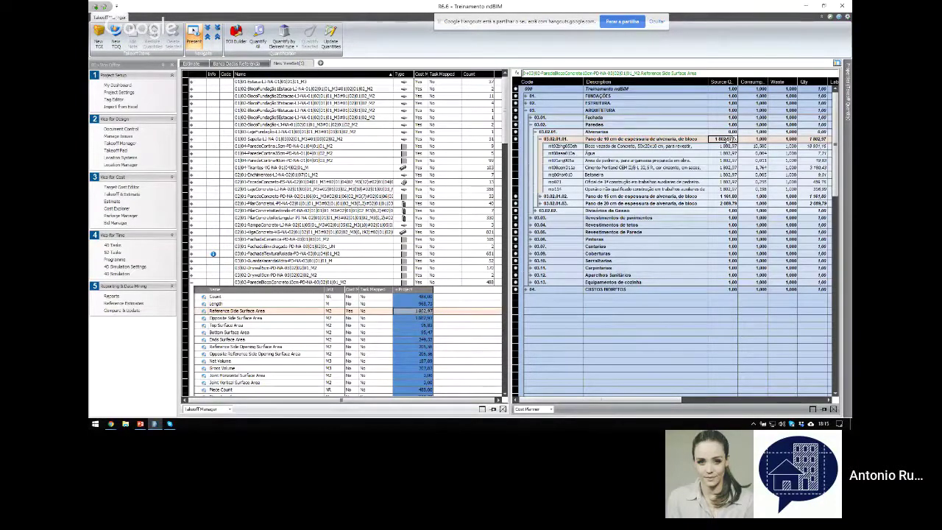
Check the source quantity formula of the Água resource, and collapse the 10 cm ParedeBlocoConcreto takeoff item.
click(721, 154)
click(720, 154)
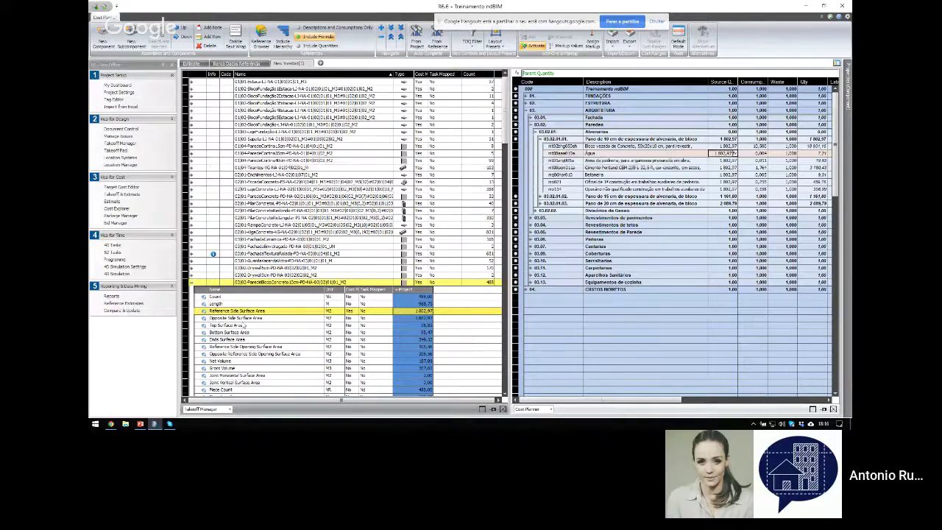
click(192, 284)
click(621, 315)
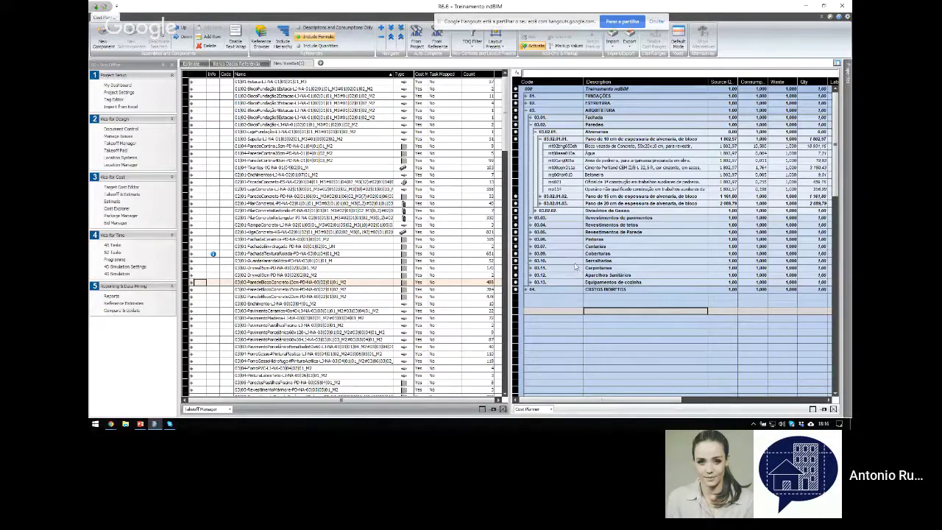
Select the Treinamento ndBIM project row and look through the takeoff list for items mapped and not mapped to cost.
click(634, 90)
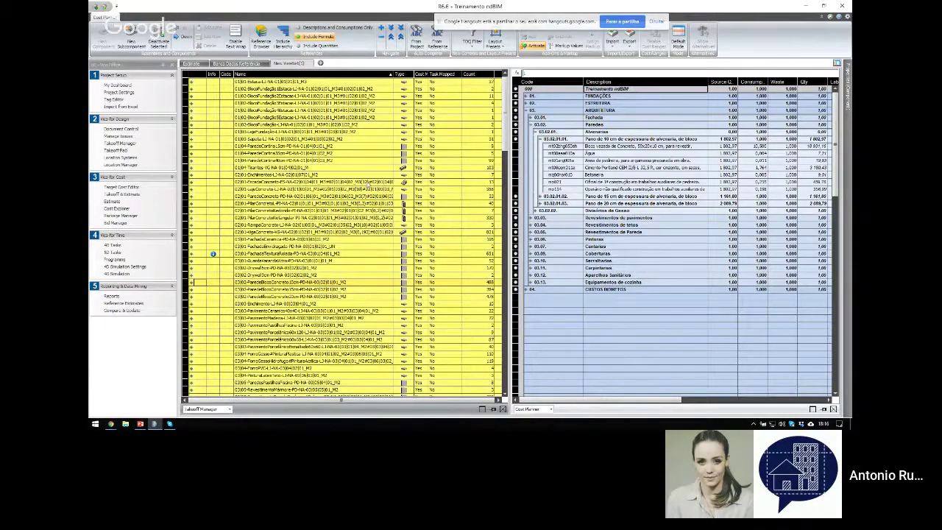
drag(505, 92, 506, 265)
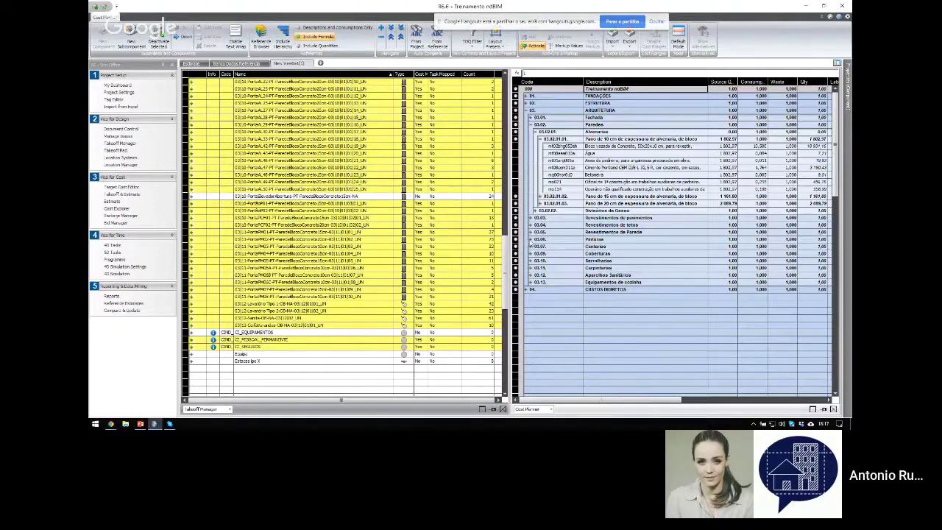
scroll(426, 224, up, 15)
scroll(351, 139, up, 9)
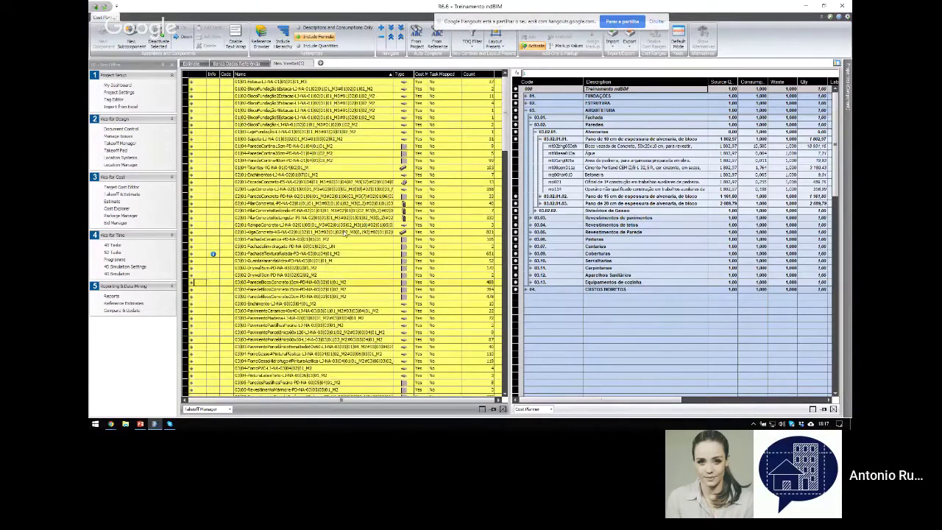
Clear the takeoff highlighting by selecting a BlocoFundação item, and widen the Cost Planner pane to show its labor and cost columns.
click(318, 125)
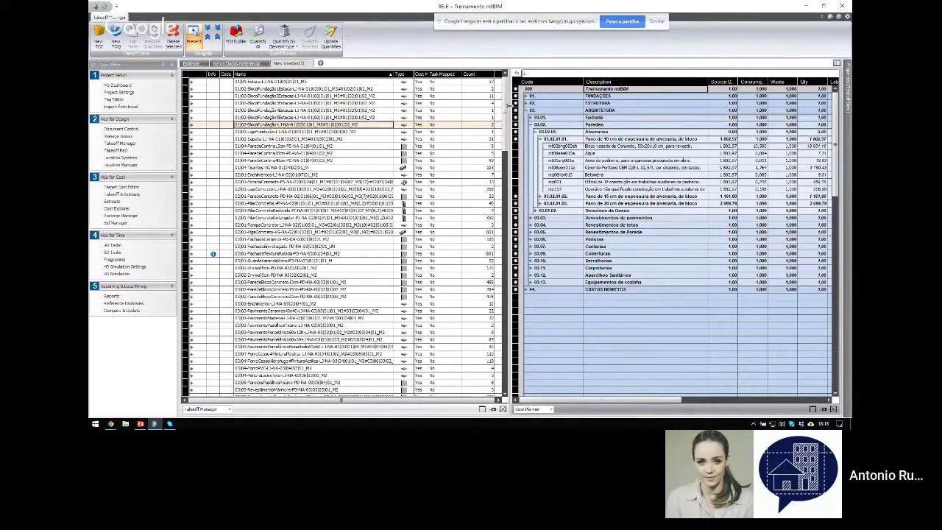
drag(507, 106, 384, 108)
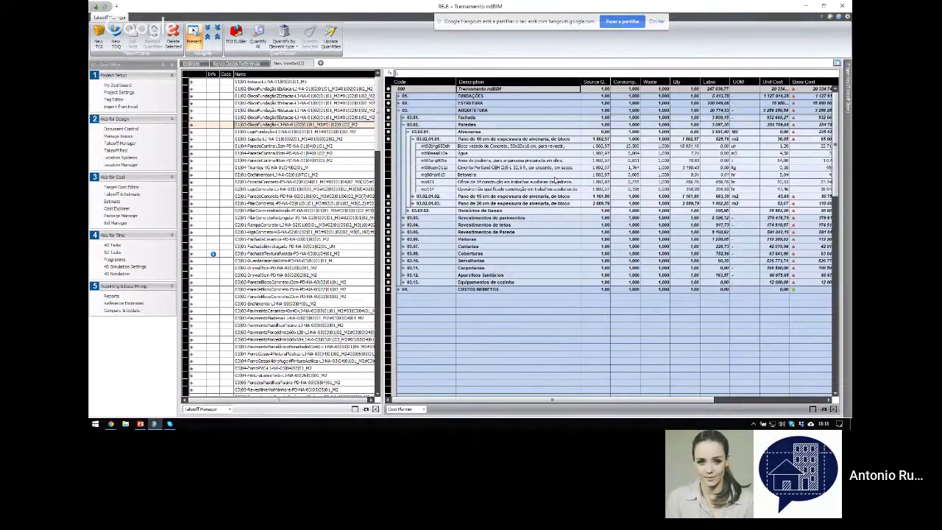
Switch to the Banco Dados Referência view, sort the SEINFRA cost reference by code, and check the list of available reference projects.
click(237, 64)
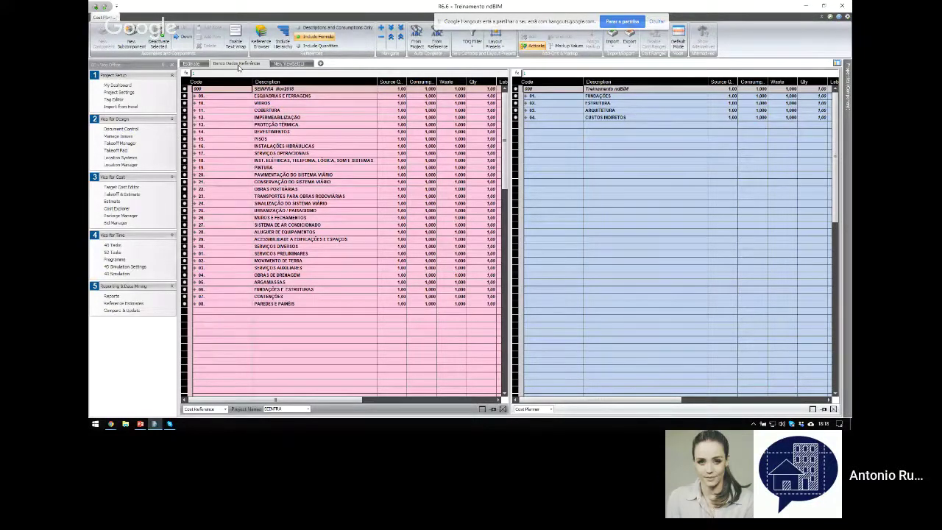
click(222, 83)
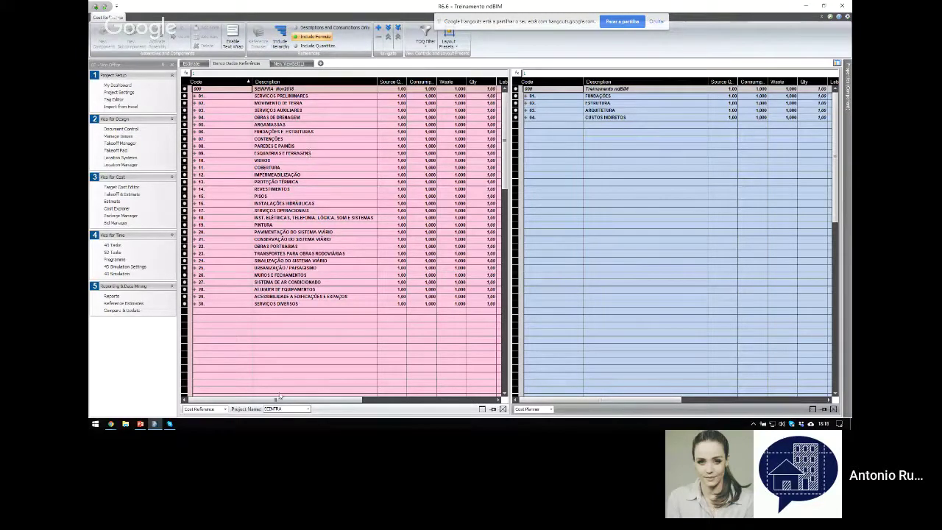
click(307, 408)
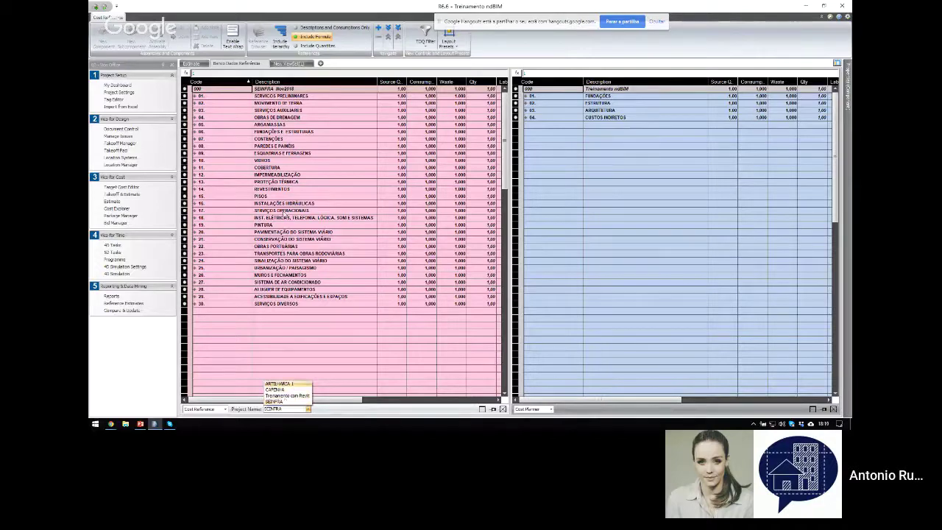
click(285, 212)
Expand ARQUITETURA, Paredes and Alvenarias in the Cost Planner down to the 10 cm masonry item's resources, from the concrete block to the labor.
click(529, 111)
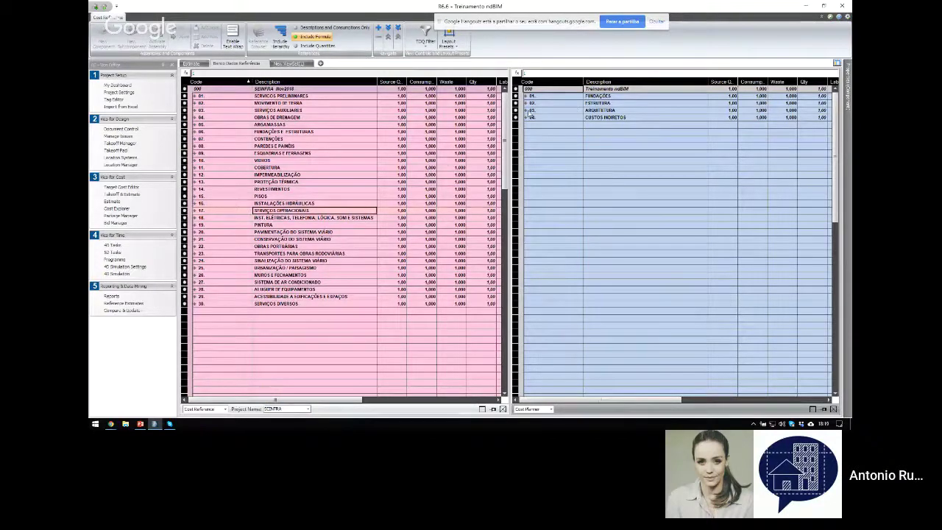
click(525, 110)
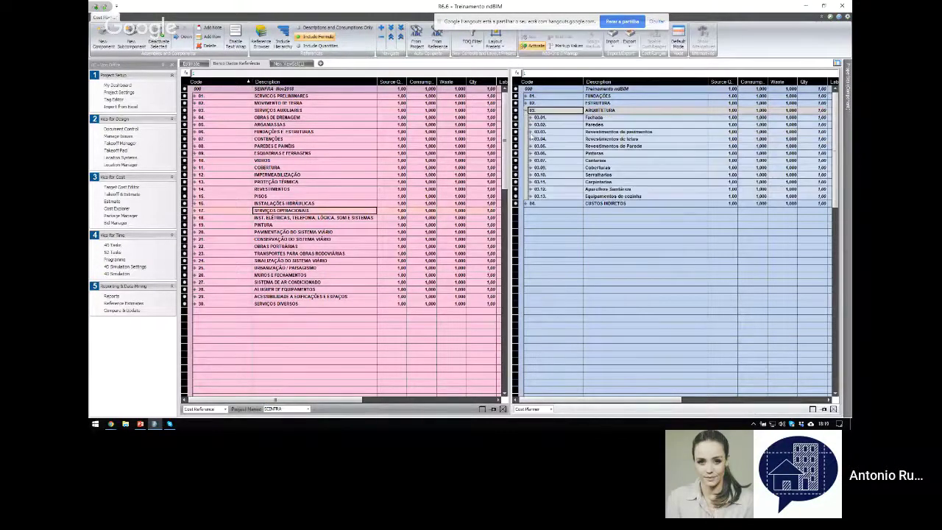
click(529, 124)
click(535, 132)
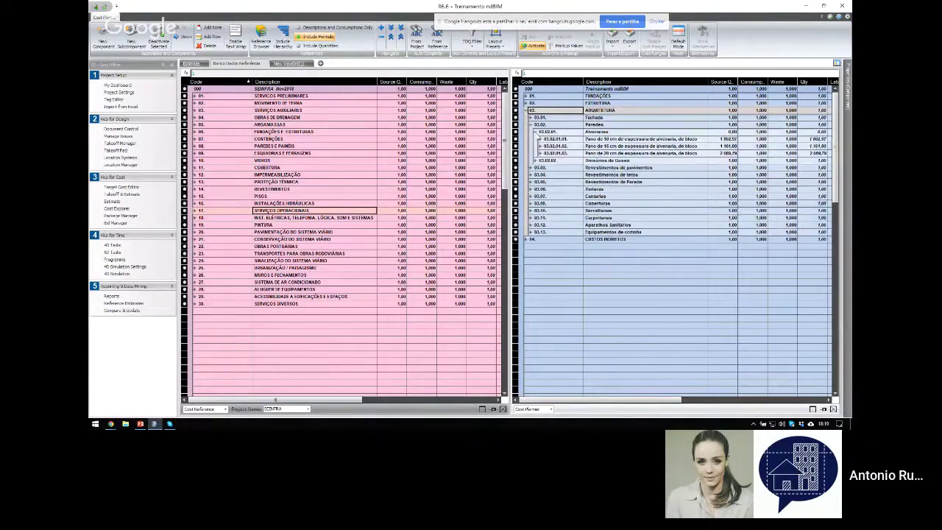
click(540, 138)
click(597, 147)
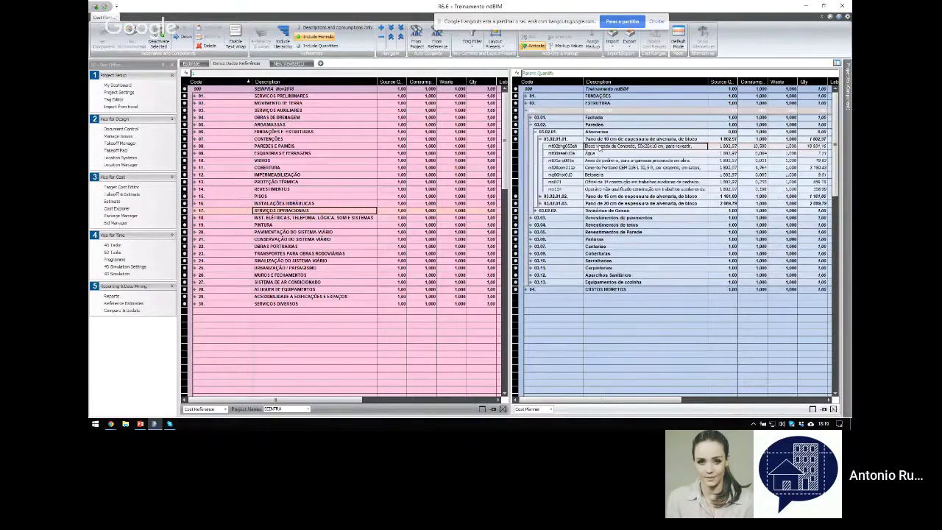
click(599, 190)
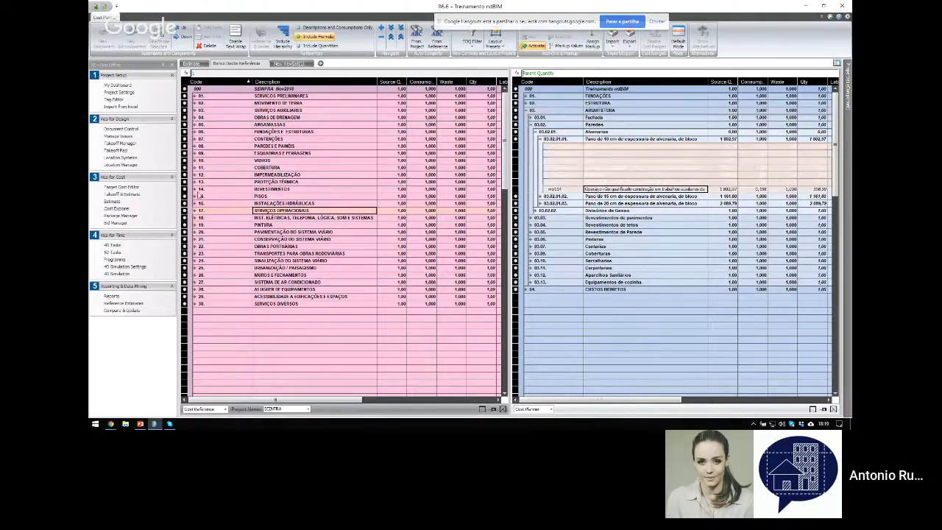
Expand PAREDES E PAINÉIS and ALVENARIA DE ELEVAÇÃO in the SEINFRA reference down to the resources of hollow ceramic brick item 8.1.10.
click(284, 96)
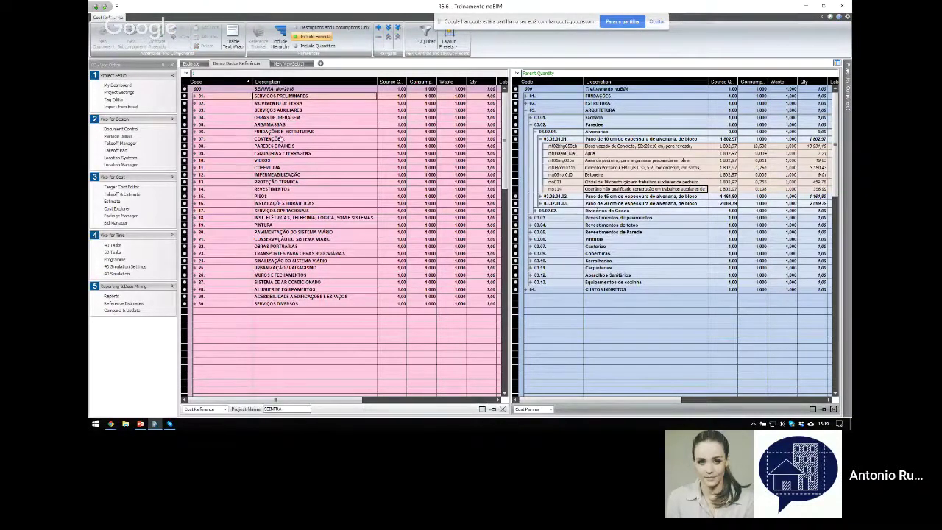
click(274, 146)
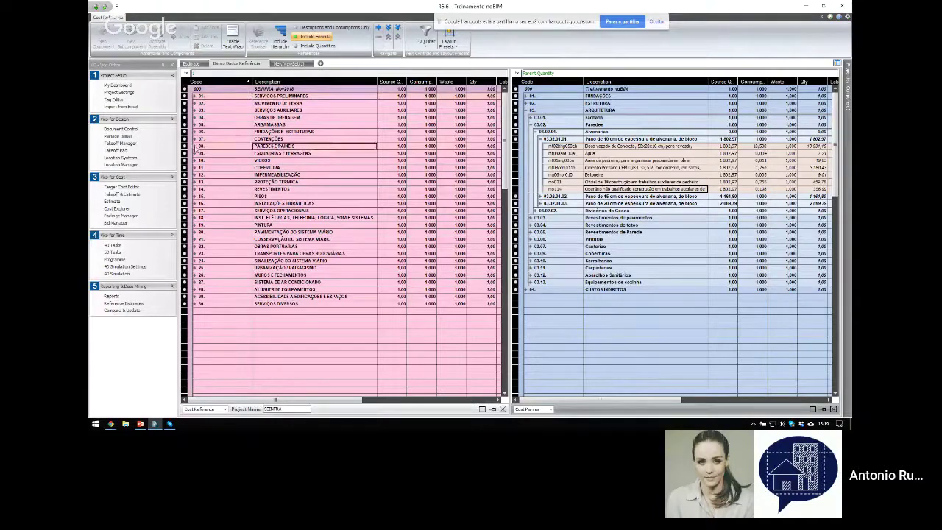
click(194, 146)
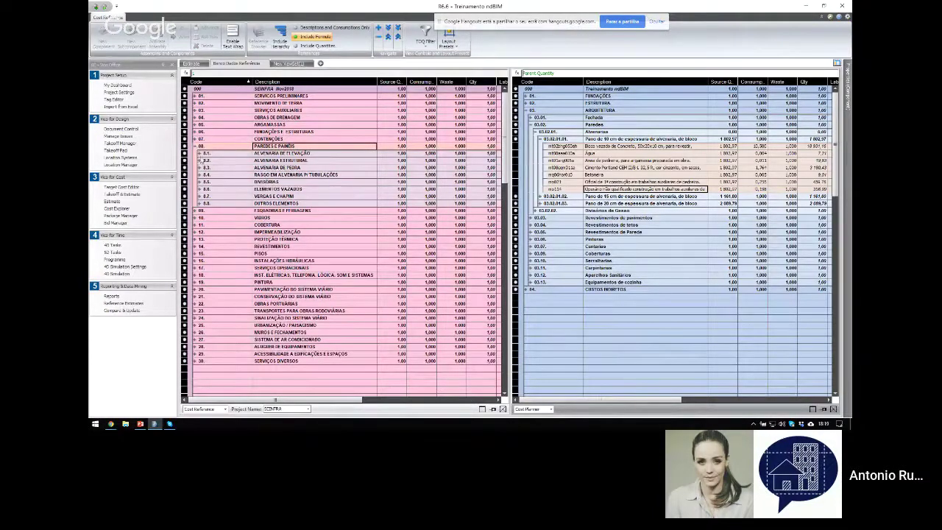
click(198, 153)
click(211, 167)
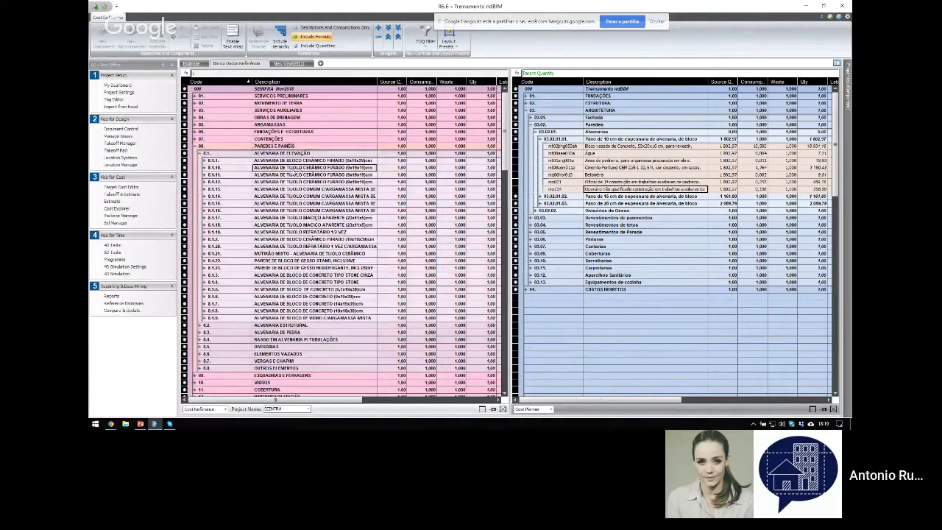
click(205, 167)
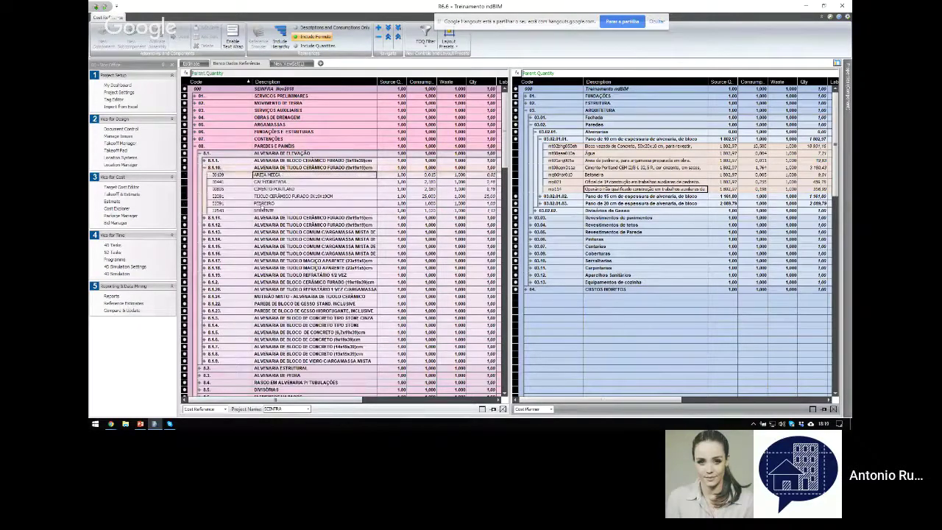
drag(219, 183, 299, 181)
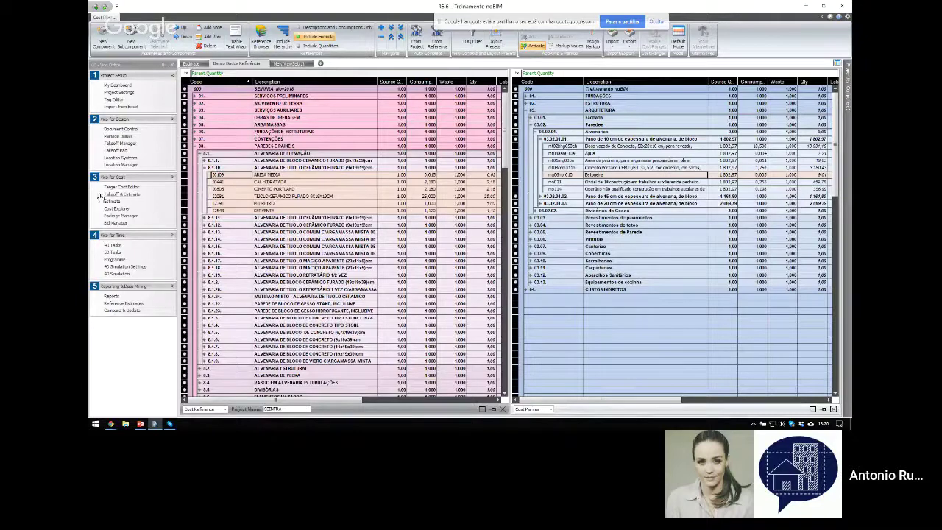
Open the Location Manager and expand the project's ARQ and EST location systems to show their floors.
click(124, 166)
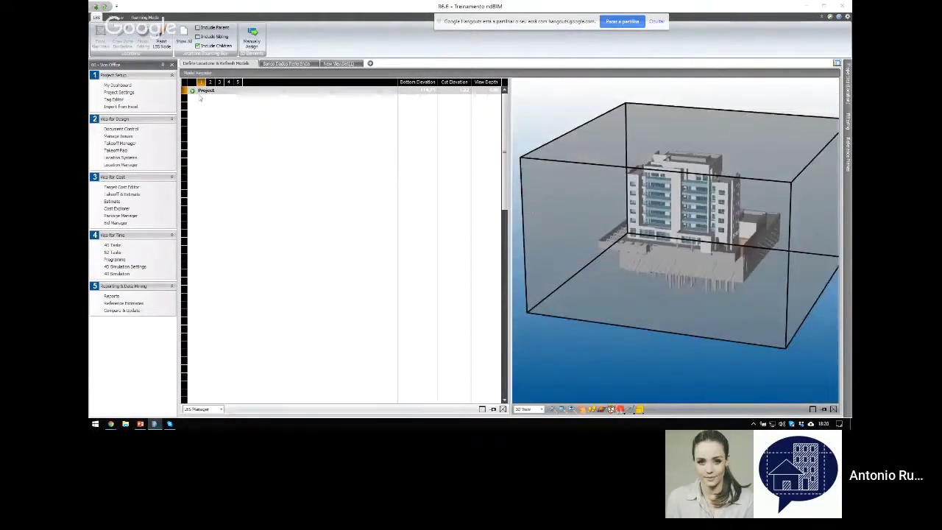
click(192, 90)
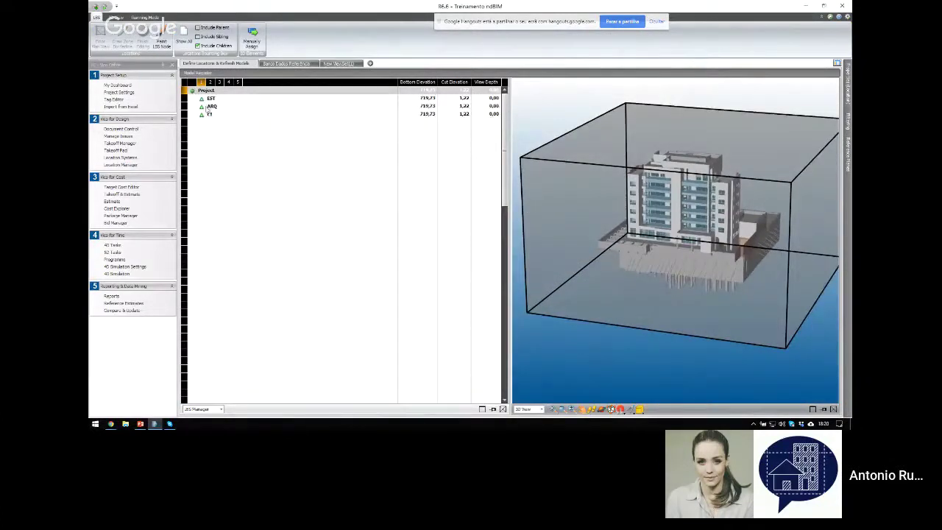
click(207, 108)
click(202, 107)
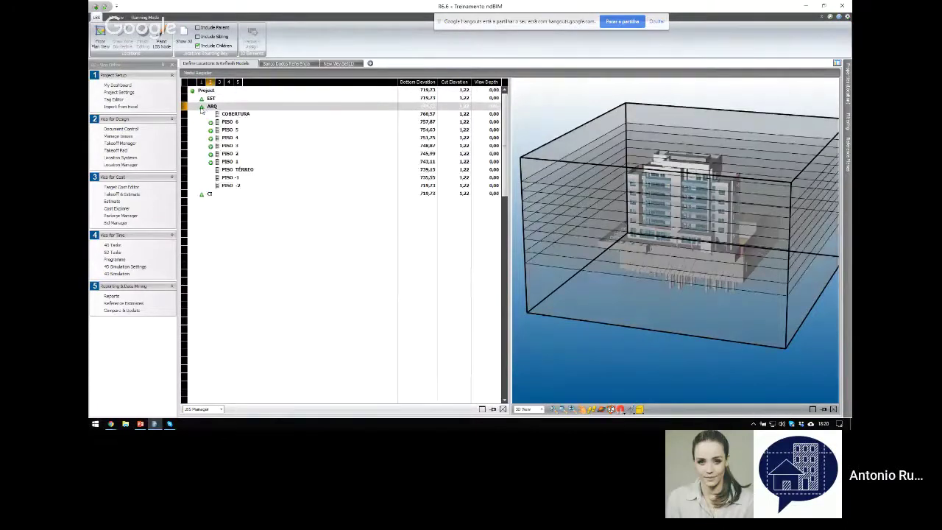
click(202, 98)
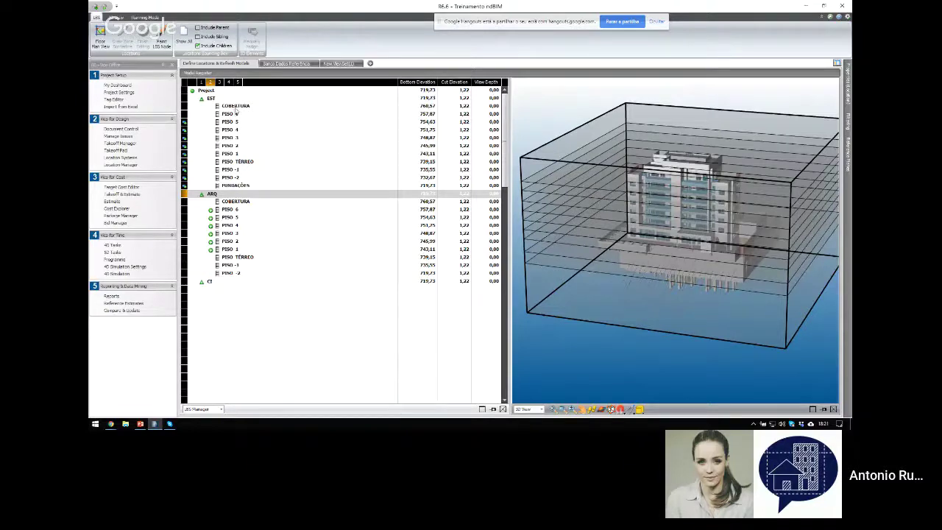
Examine the 3D extents of the EST floors COBERTURA, PISO 6, PISO 5 and PISO 4 in turn.
click(236, 107)
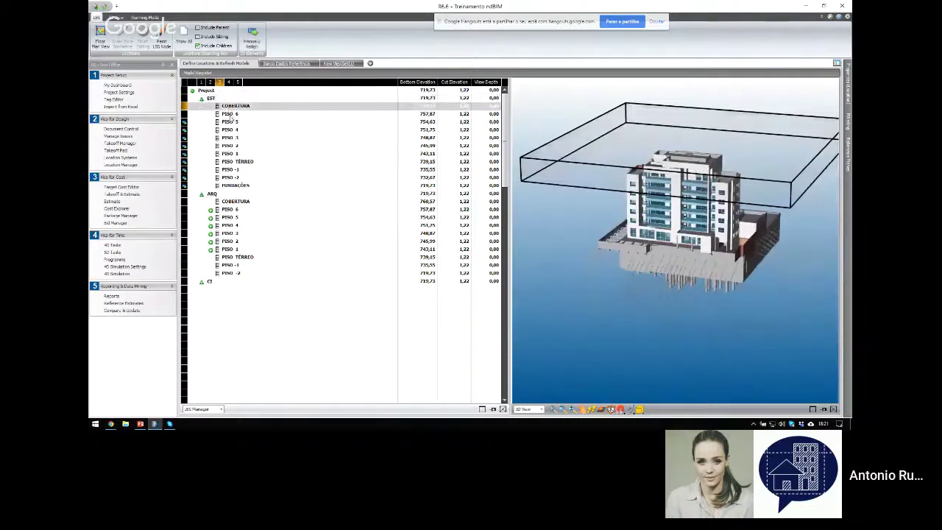
click(230, 114)
click(230, 122)
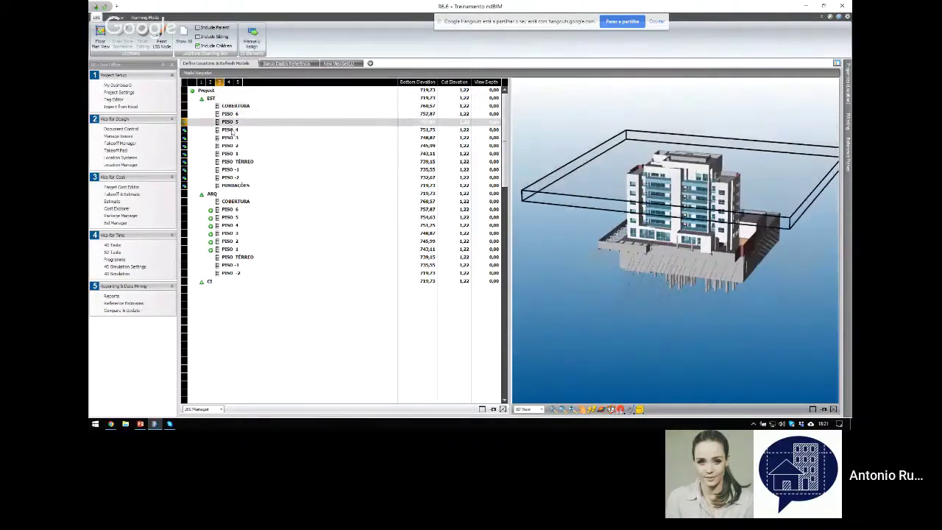
click(231, 130)
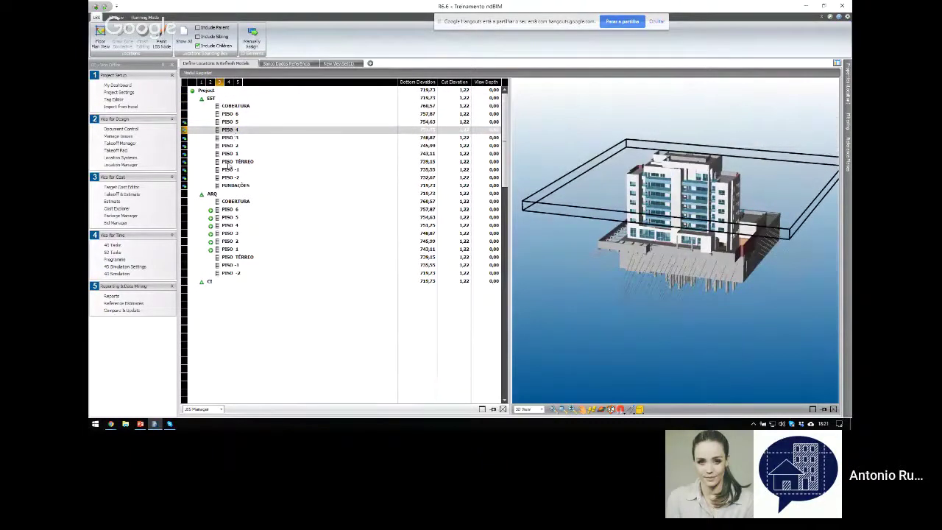
Expand PISO 6 under ARQ and examine the 3D extents of its Apart. A, Hall and Apart. B zones.
click(236, 210)
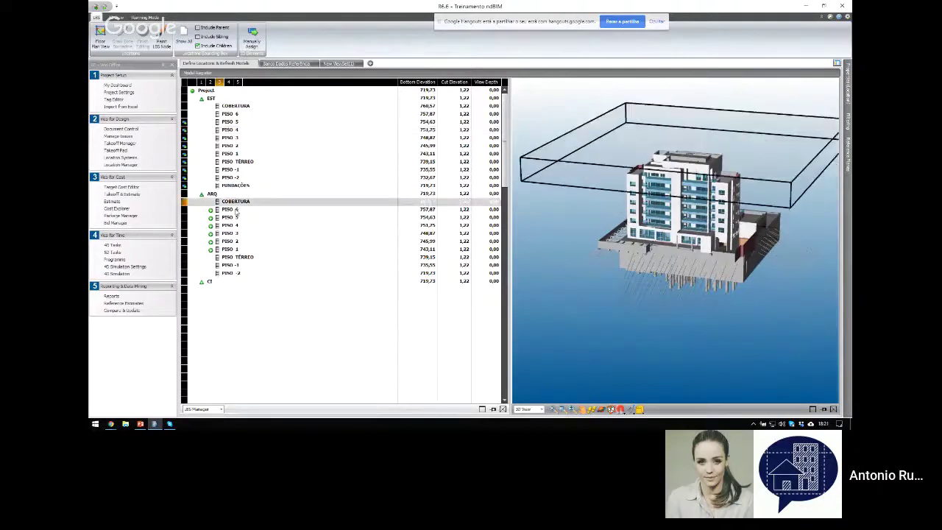
click(217, 210)
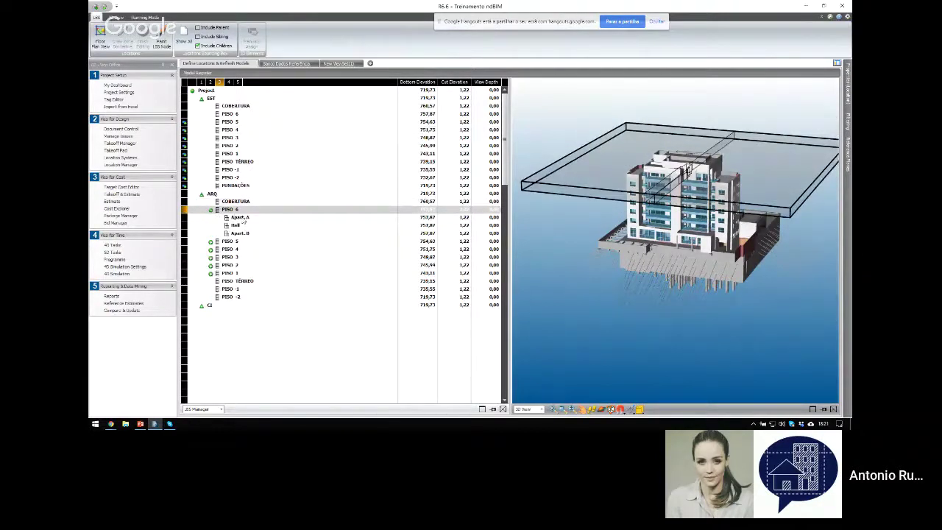
click(242, 218)
click(239, 225)
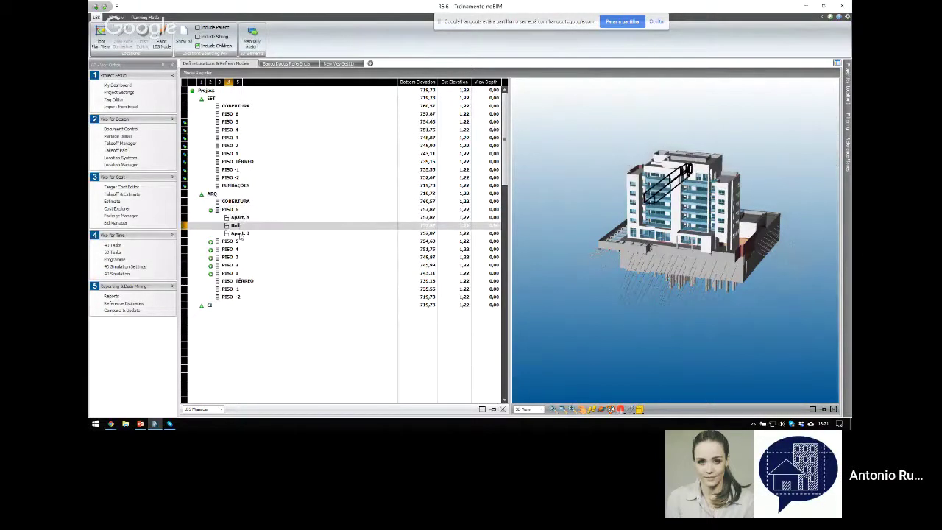
click(241, 234)
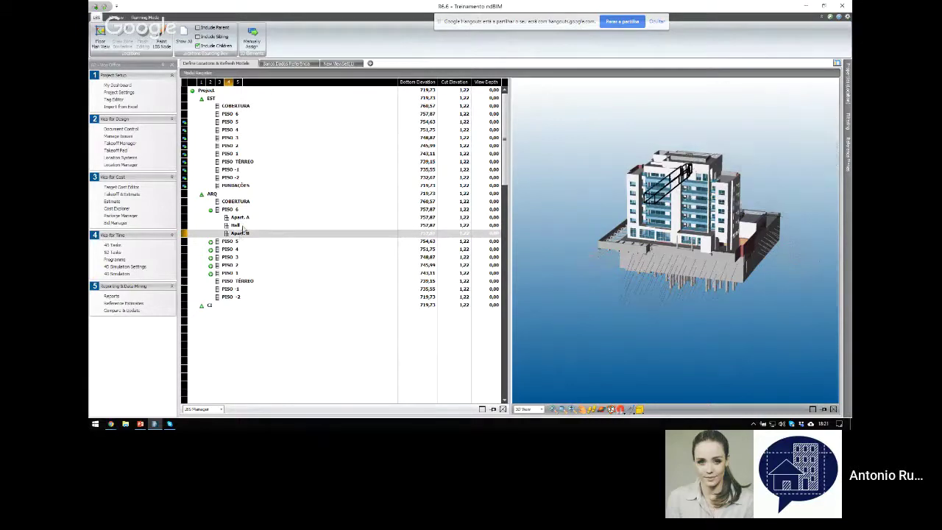
click(241, 226)
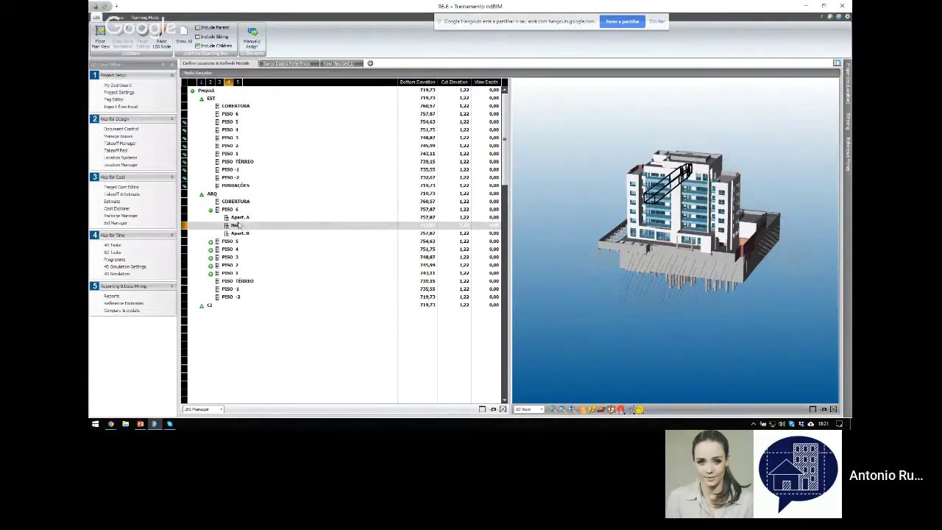
Show PISO 6 under ARQ in floor plan view, start the Draw Zone Borderline command, and finish editing.
click(236, 210)
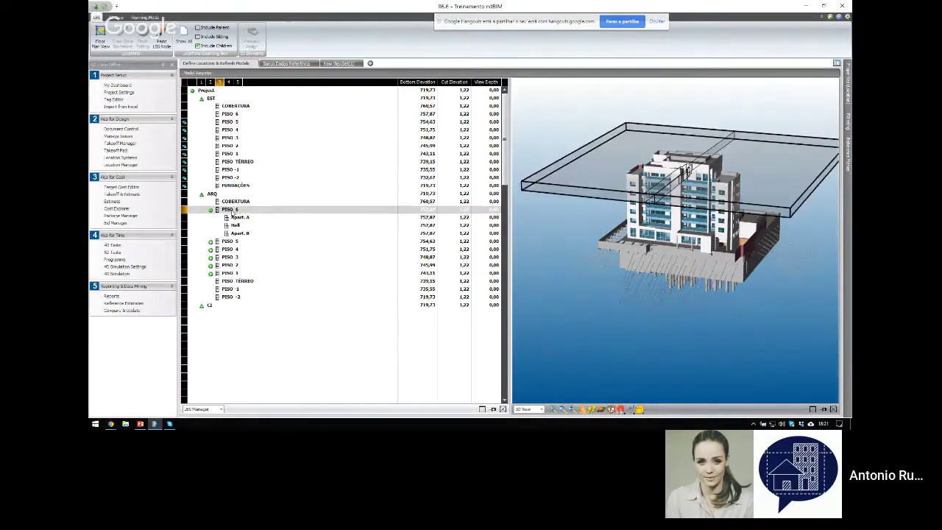
click(101, 34)
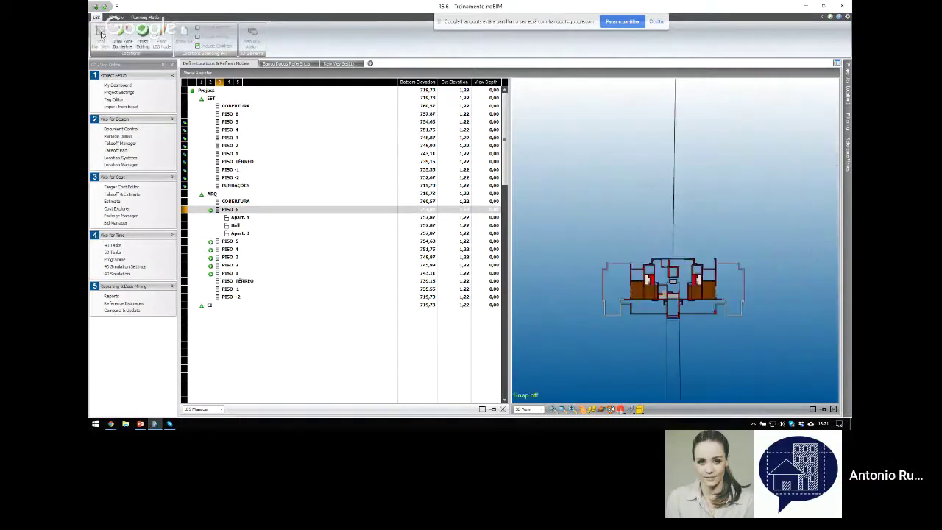
scroll(693, 302, up, 5)
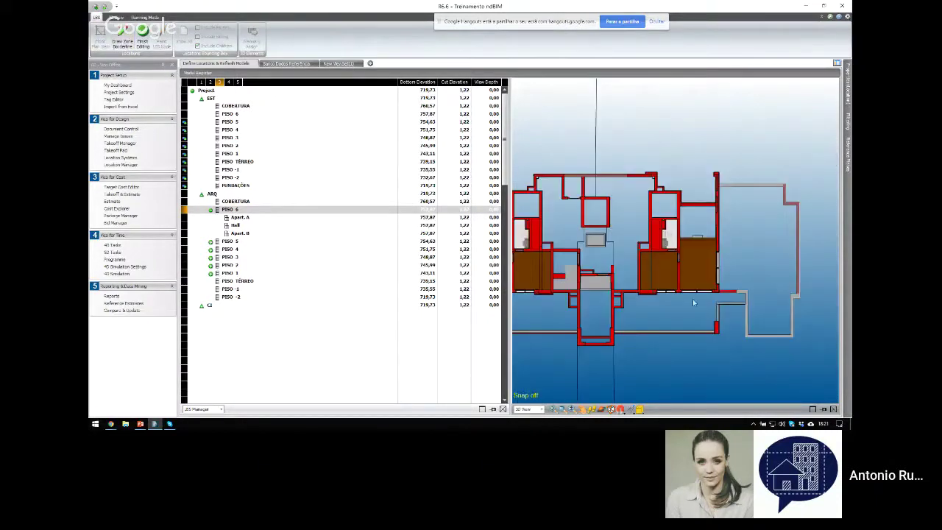
scroll(699, 300, down, 3)
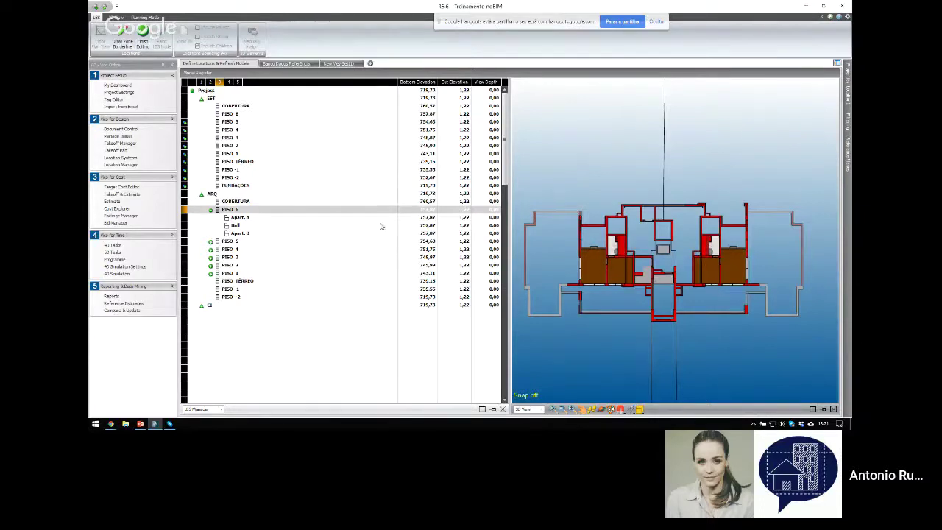
click(123, 43)
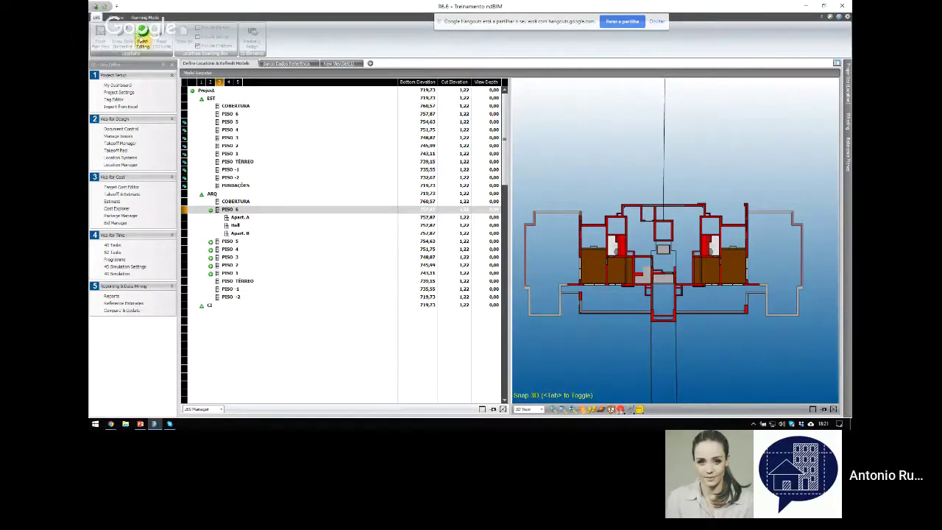
click(142, 44)
Select the Apart. A, Hall and Apart. B zones of PISO 6 one after another to review the floor's subdivision.
click(239, 217)
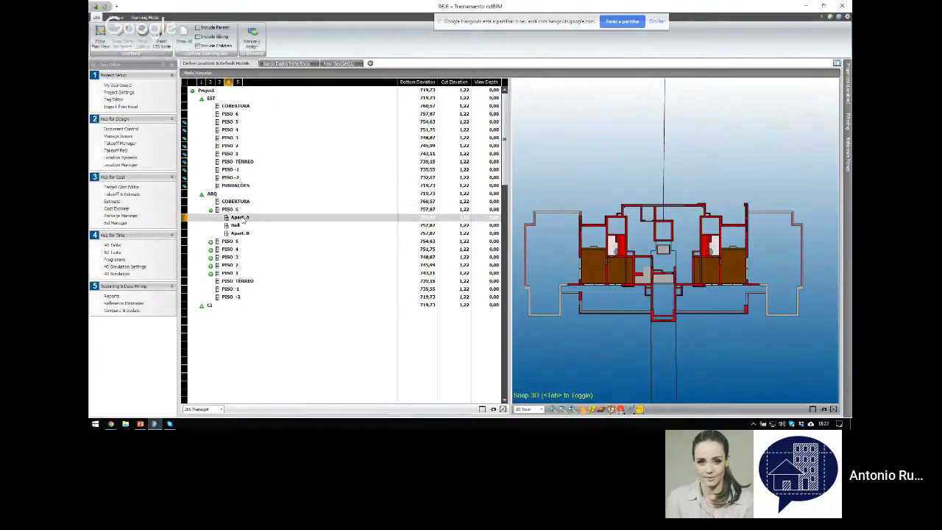
click(242, 226)
click(243, 233)
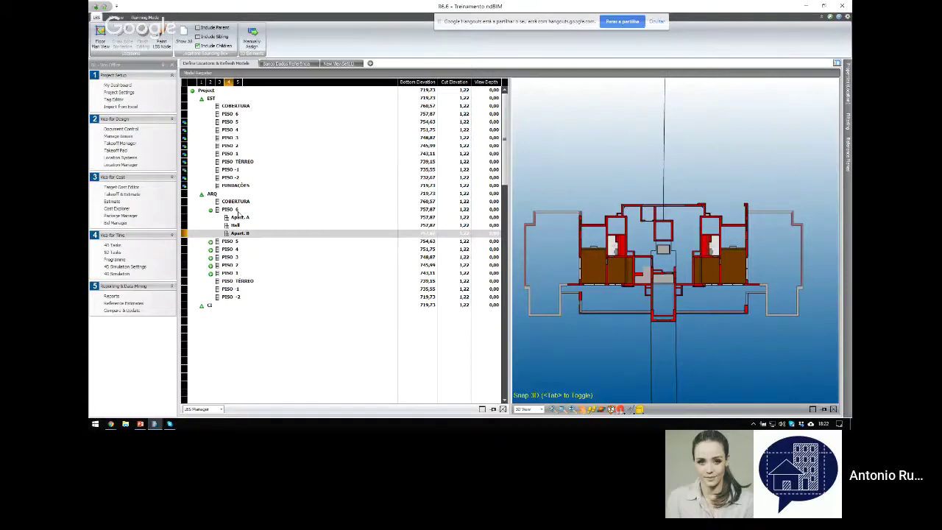
Show the takeoff quantities of the ParedeBlocoConcreto10cm item in the Takeoff Manager, broken down by project location.
click(127, 143)
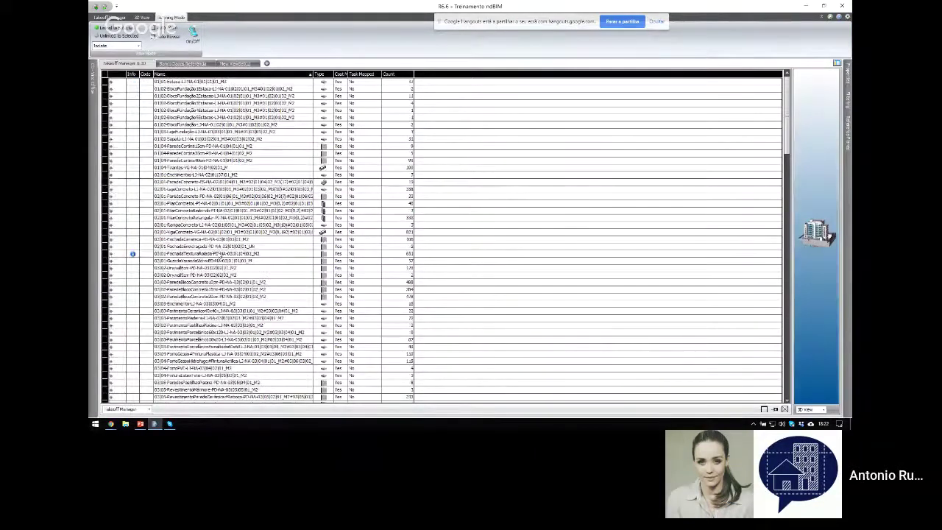
scroll(209, 283, down, 2)
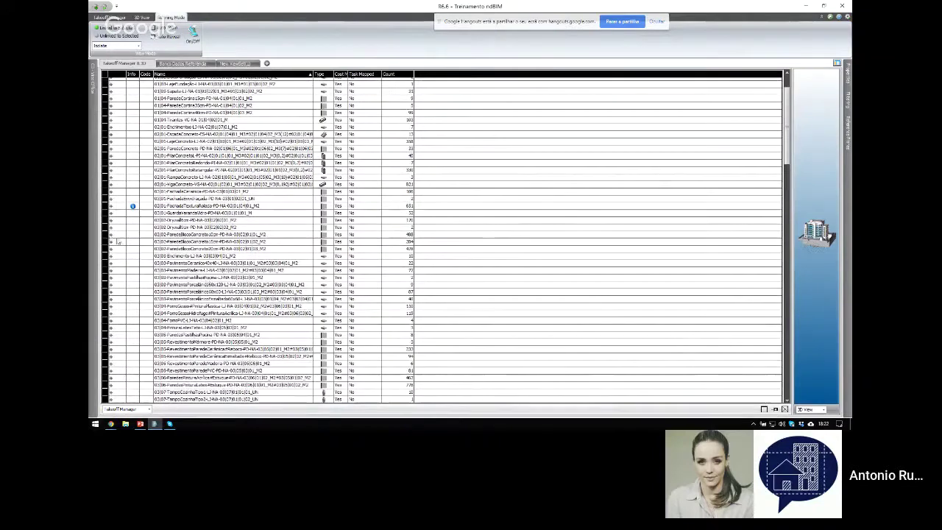
click(111, 234)
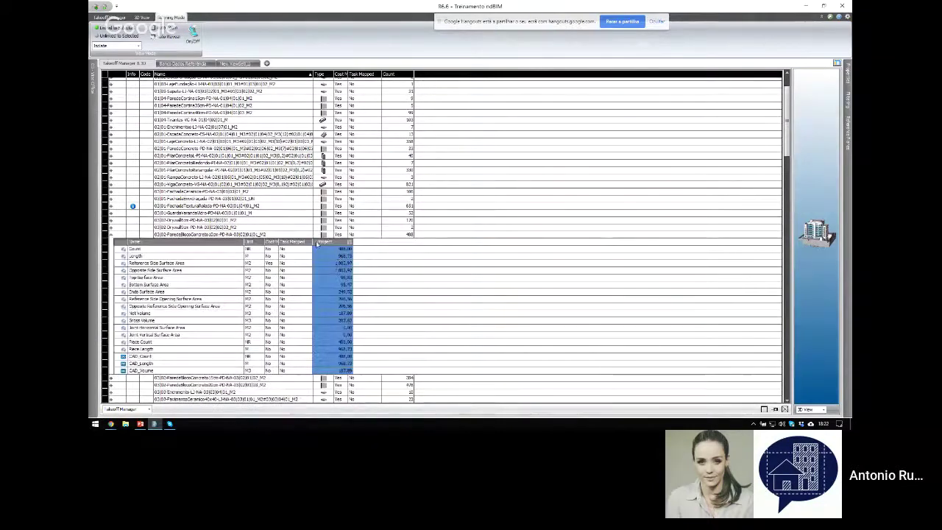
click(317, 242)
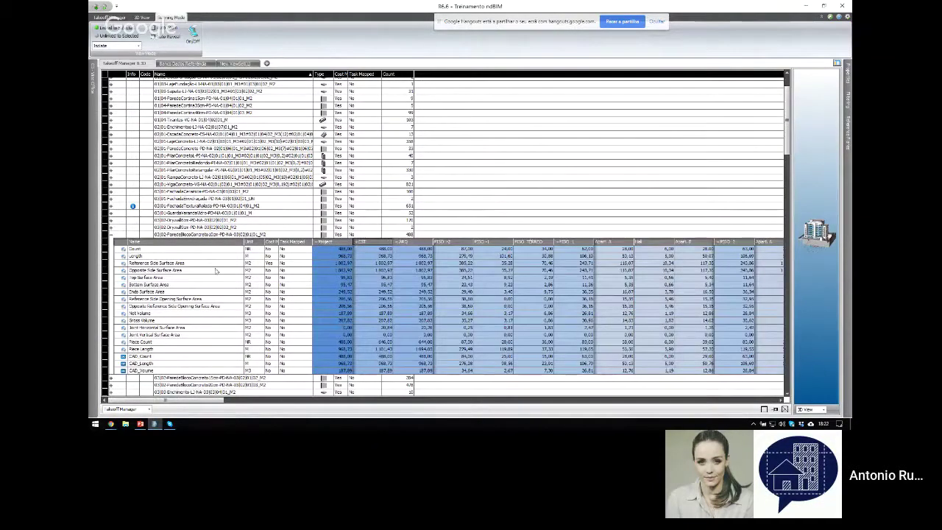
Examine the wall's Reference Side Surface Area for each location, through to the Apart. A, Hall and Apart. B zones of PISO 1.
click(154, 264)
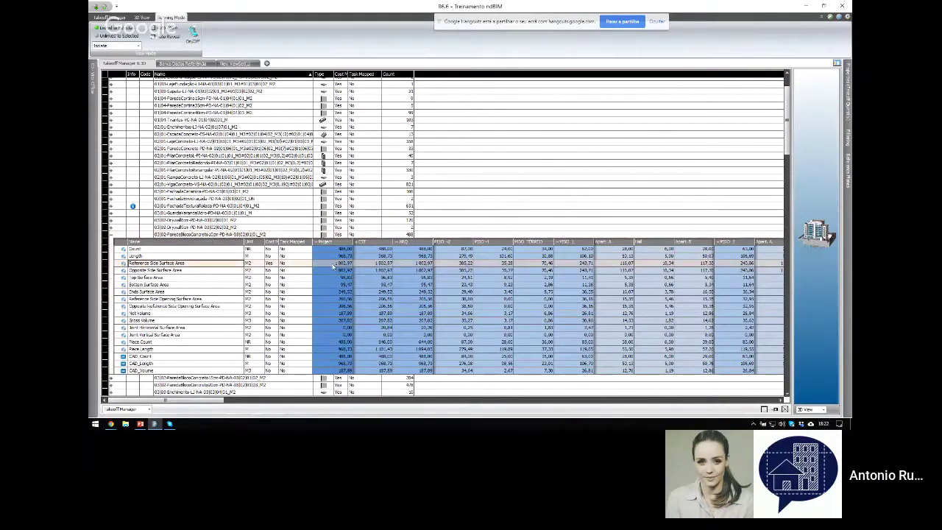
click(462, 271)
key(Up)
key(Right)
key(Right)
key(Right)
key(Right)
key(Right)
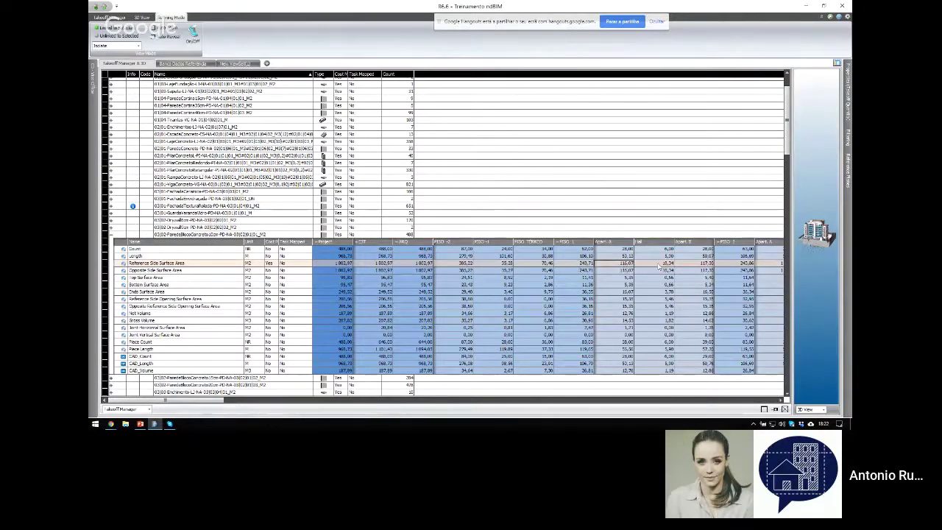
key(Right)
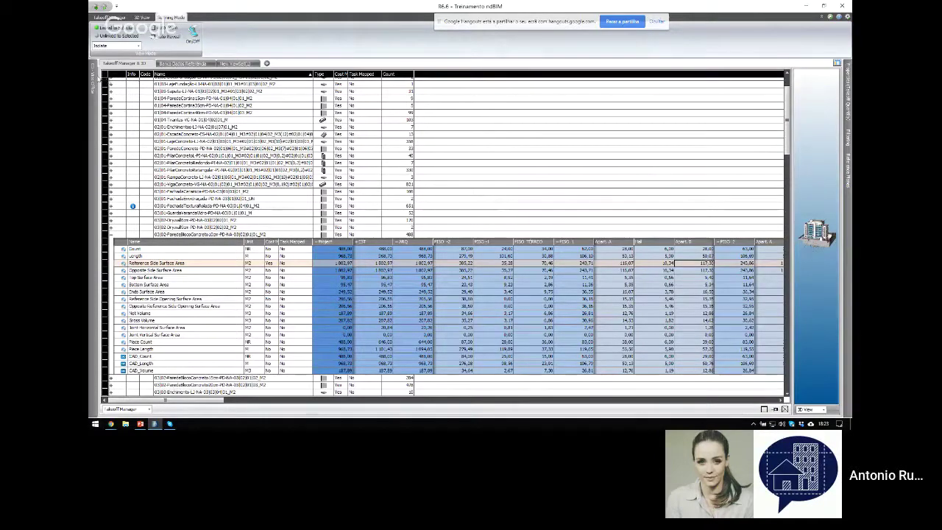
Open the schedule tasks beside the cost plan and review both, from foundations to Custos Indiretos.
mouse_move(93, 75)
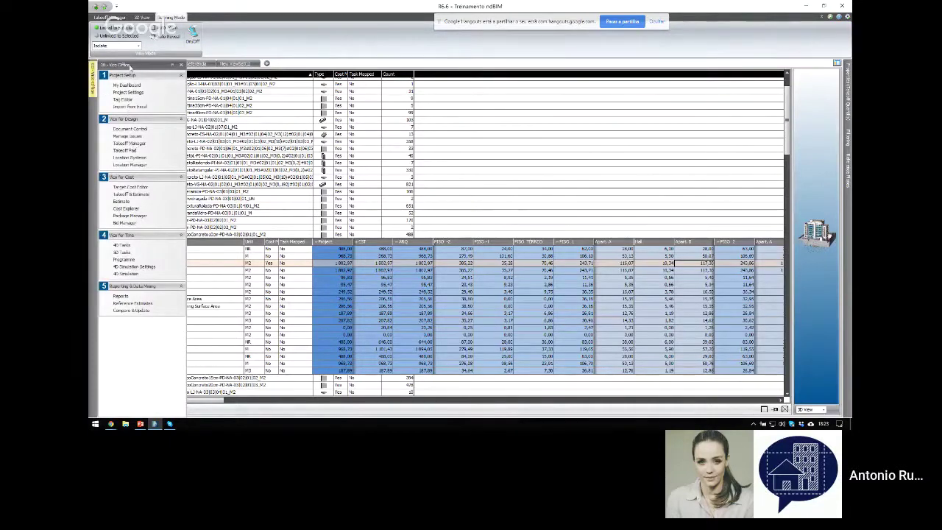
click(121, 252)
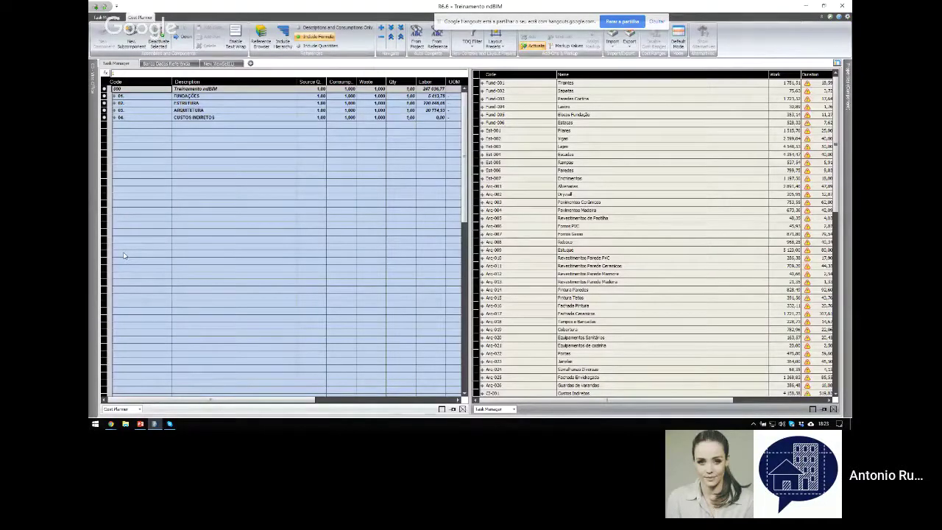
click(228, 154)
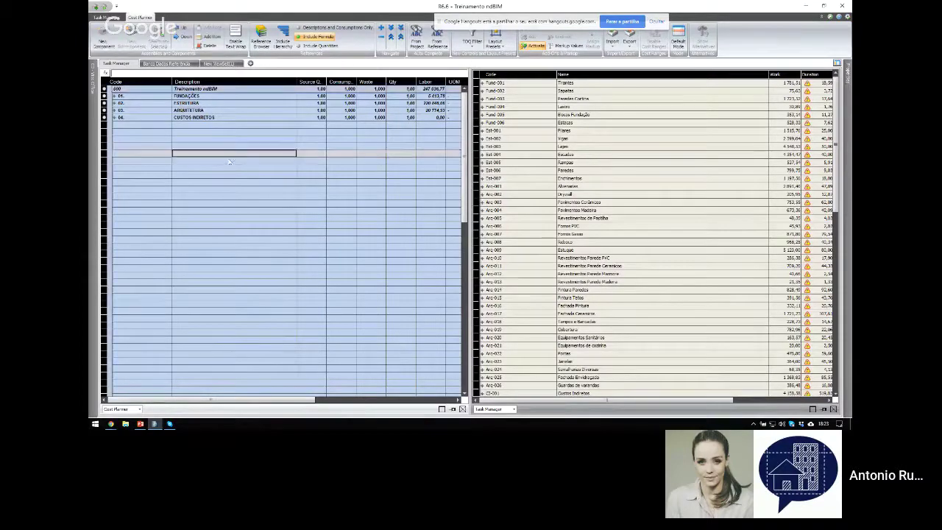
click(593, 86)
scroll(600, 219, down, 4)
click(599, 298)
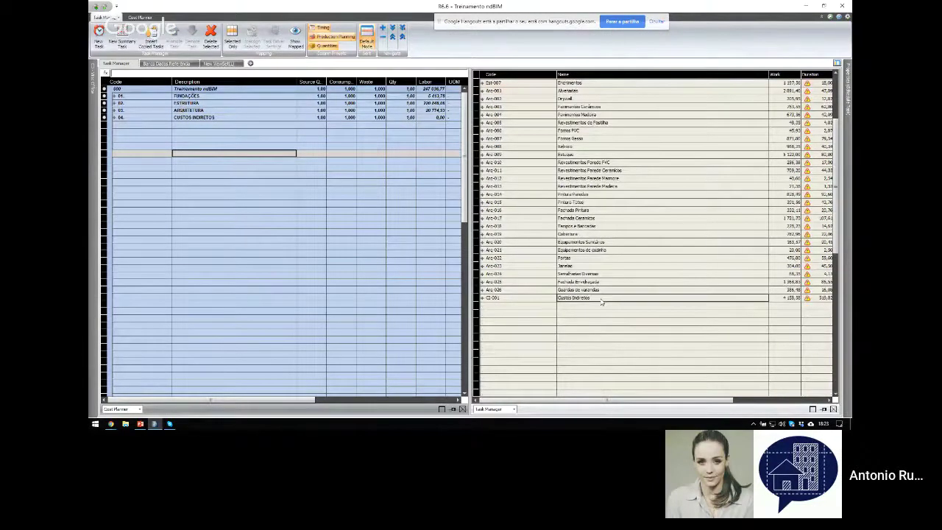
click(180, 118)
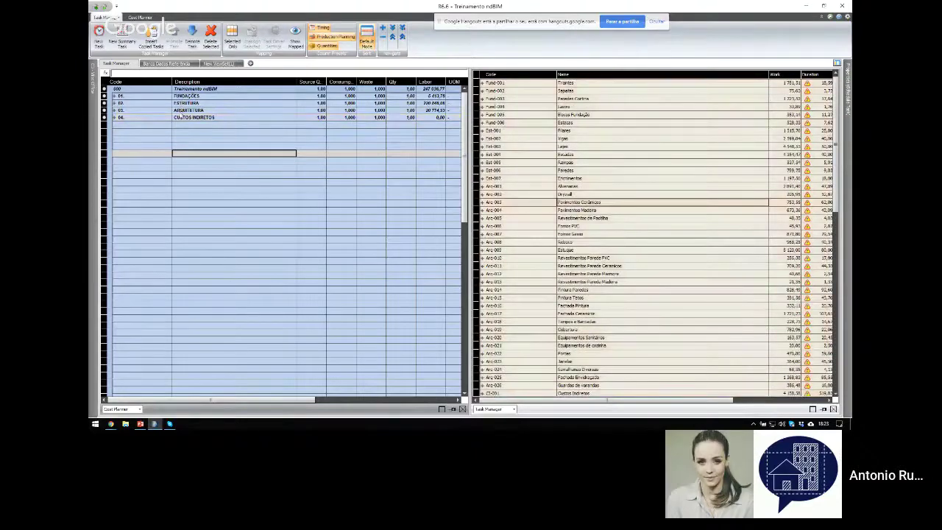
click(186, 95)
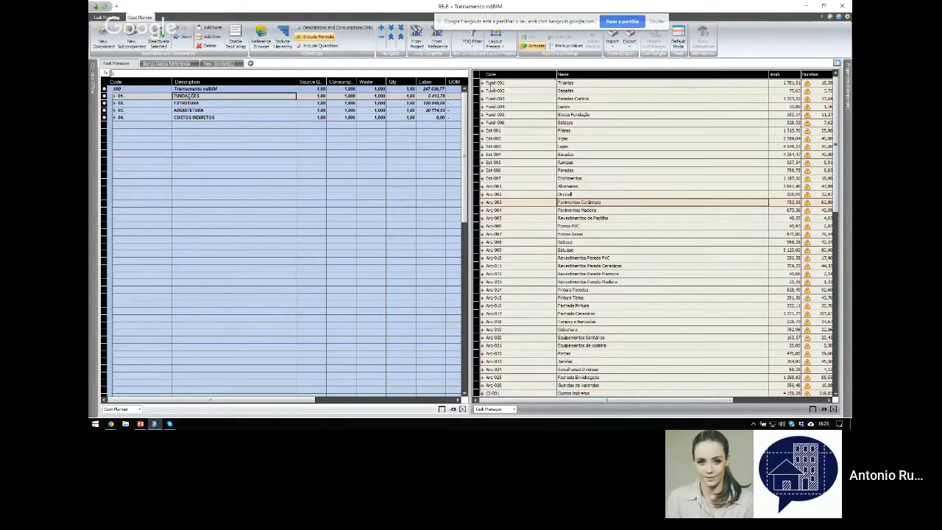
Expand task Fund-001 Tirantes and remove its assigned cost assembly Tirantes.
click(482, 83)
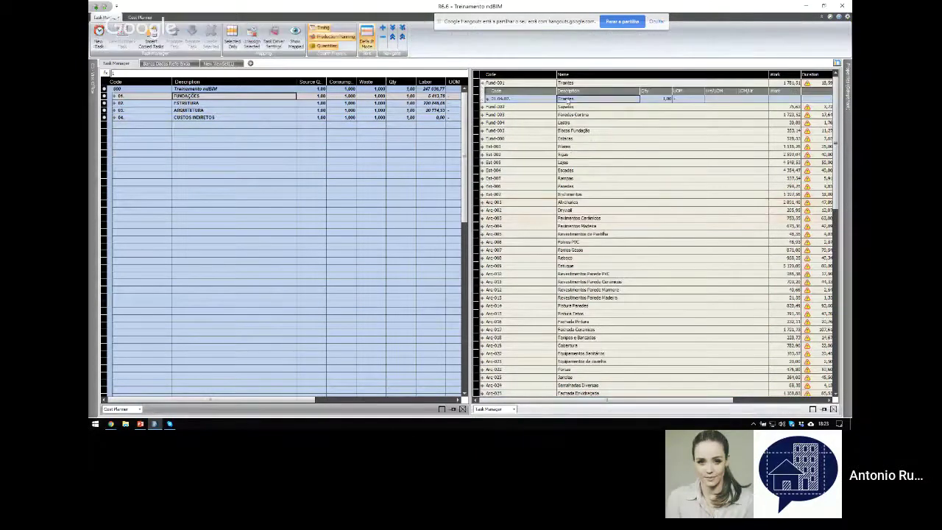
right_click(567, 97)
click(598, 134)
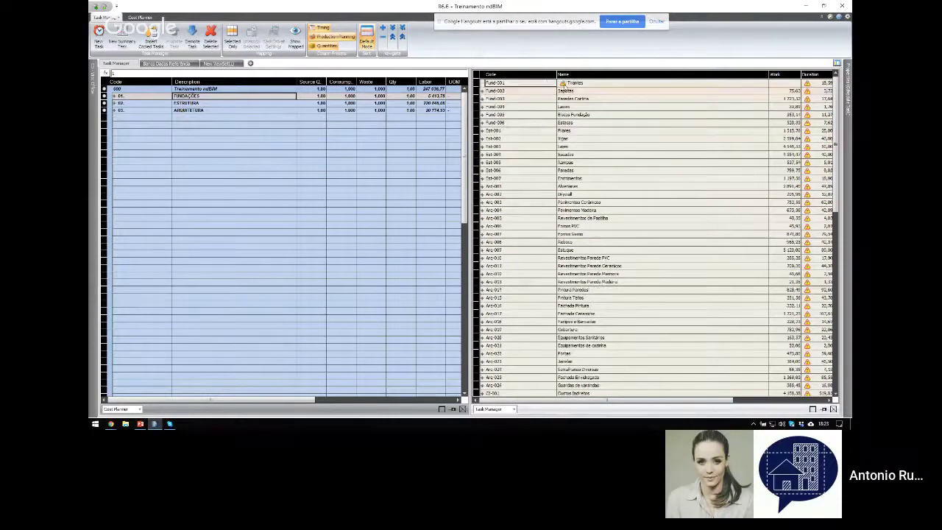
Assign cost component 01.04.02.01 under Contenções to task Fund-001 Tirantes, and expand ESTRUTURA and ARQUITETURA in the cost plan.
mouse_move(573, 87)
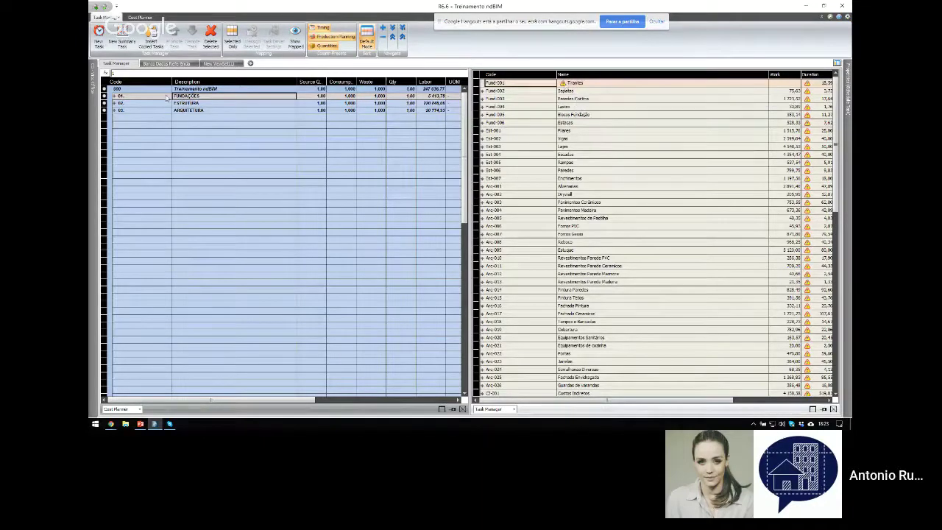
click(114, 95)
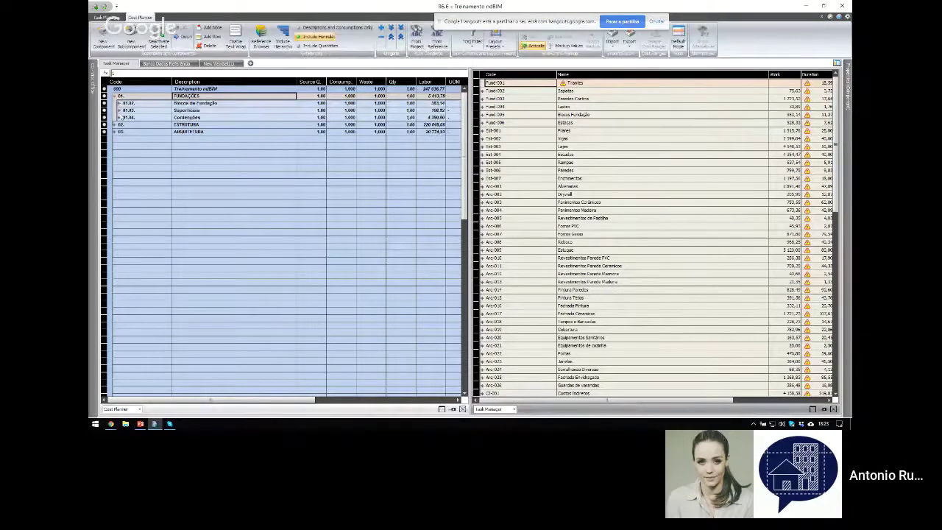
click(120, 117)
click(123, 124)
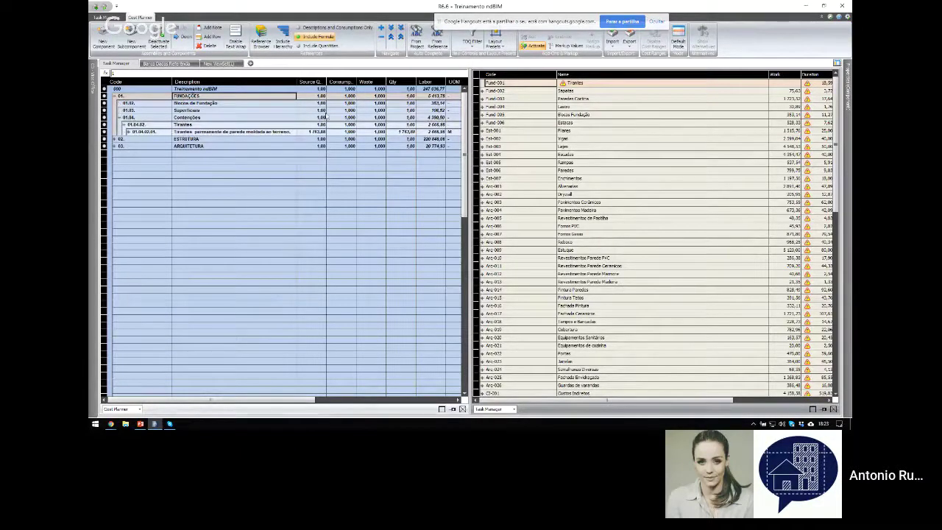
click(183, 132)
click(151, 132)
drag(581, 83, 581, 84)
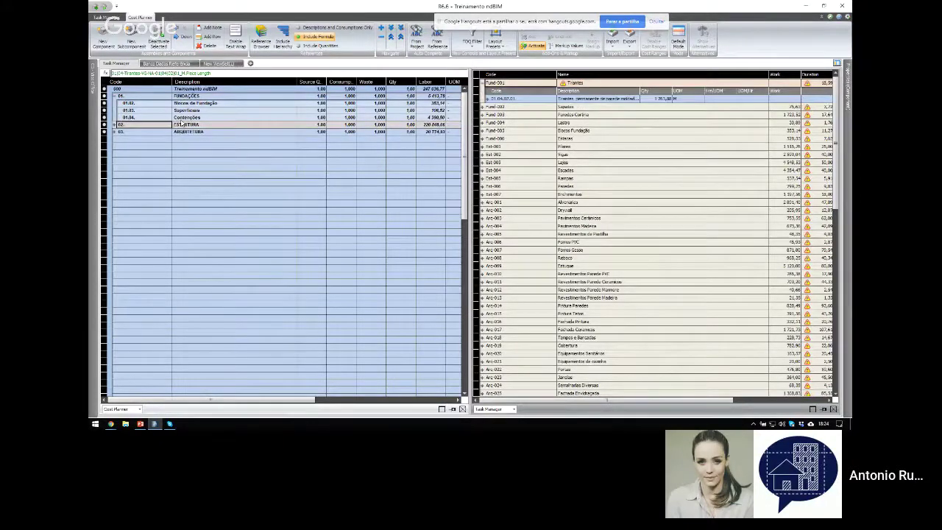
click(118, 131)
click(117, 125)
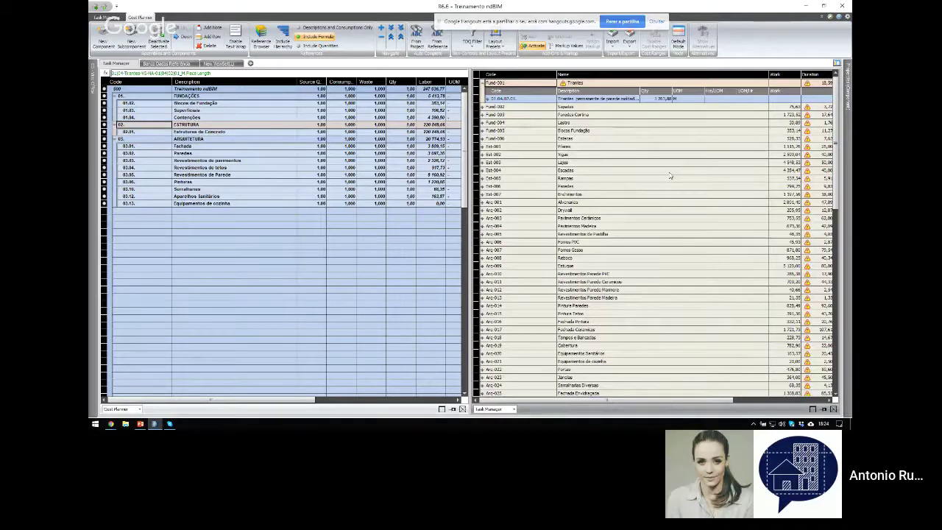
Expand the assigned Tirantes component and set hours per unit to 1 for Ajudante de estruturista and Oficial de 1ª estruturista.
click(486, 100)
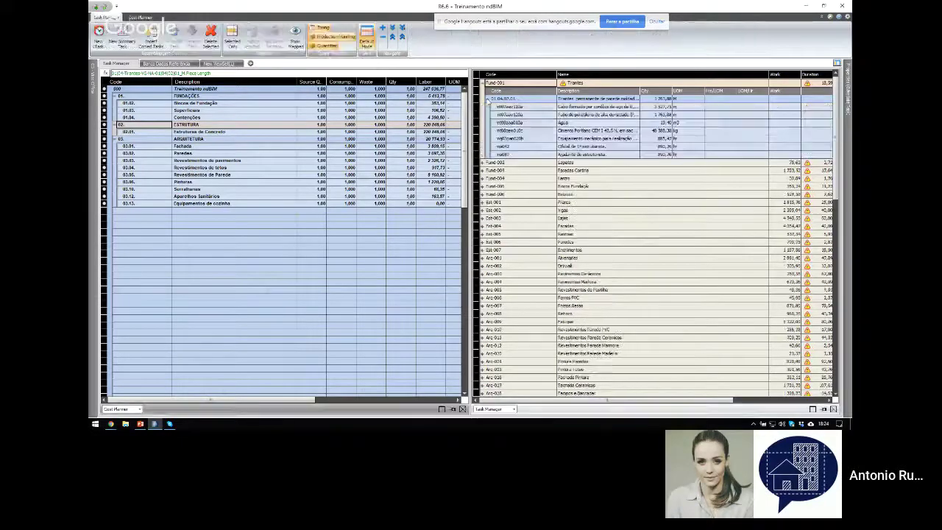
click(719, 156)
text(1)
click(721, 147)
text(1,)
click(728, 139)
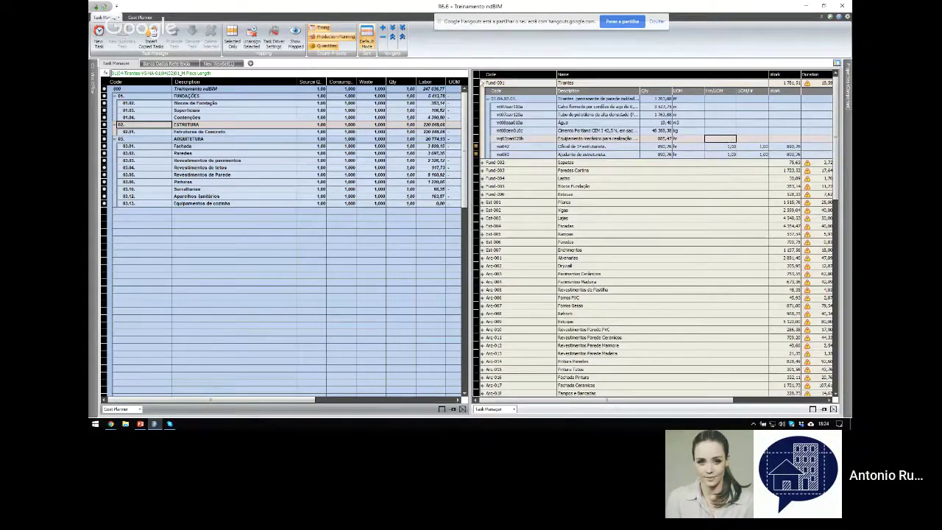
Review the Oficial and Ajudante labor resources of the Tirantes task and the helper's quantity.
click(589, 147)
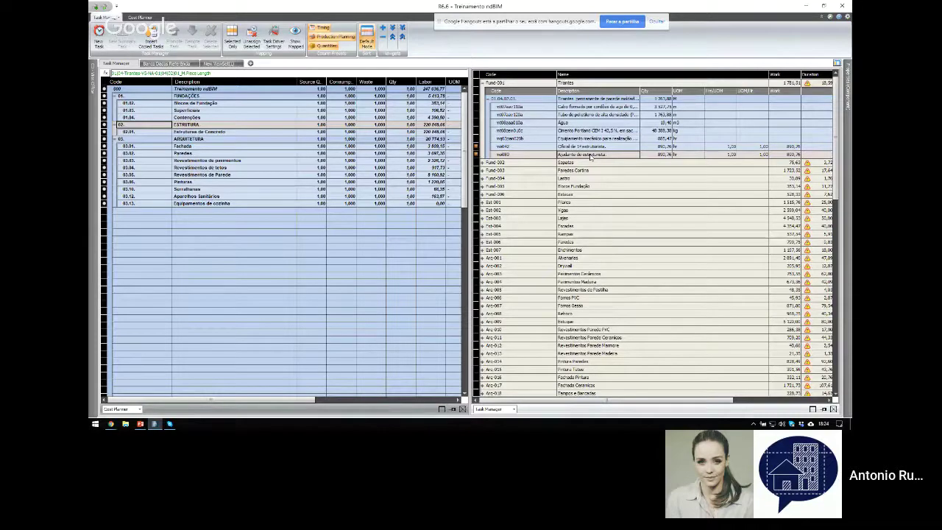
drag(590, 157, 593, 150)
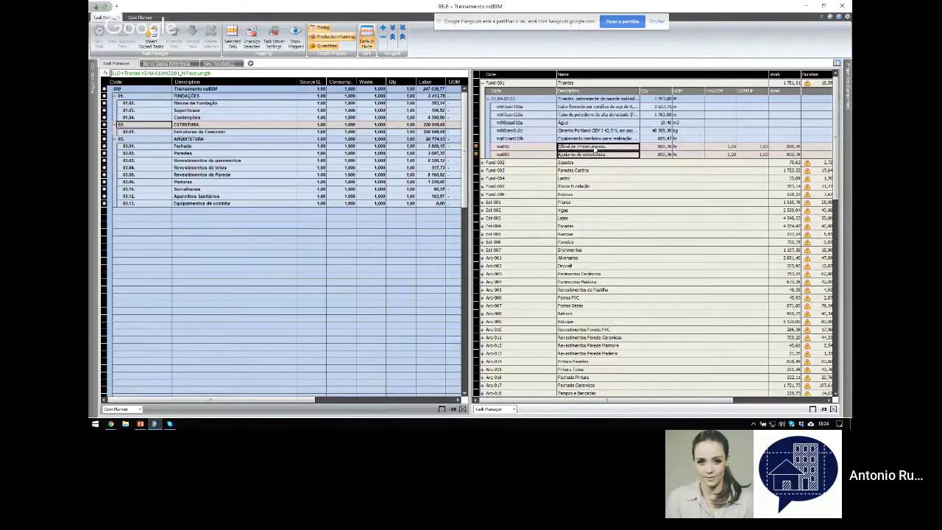
click(658, 154)
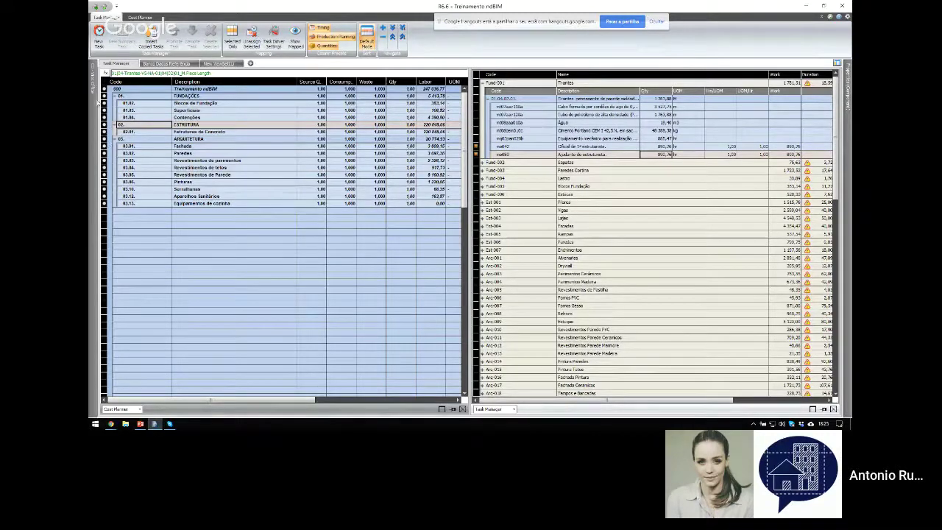
Switch to Schedule Planner in Design mode, maximize the flowline view, and show the schedule as a Gantt view with a narrower table.
mouse_move(93, 80)
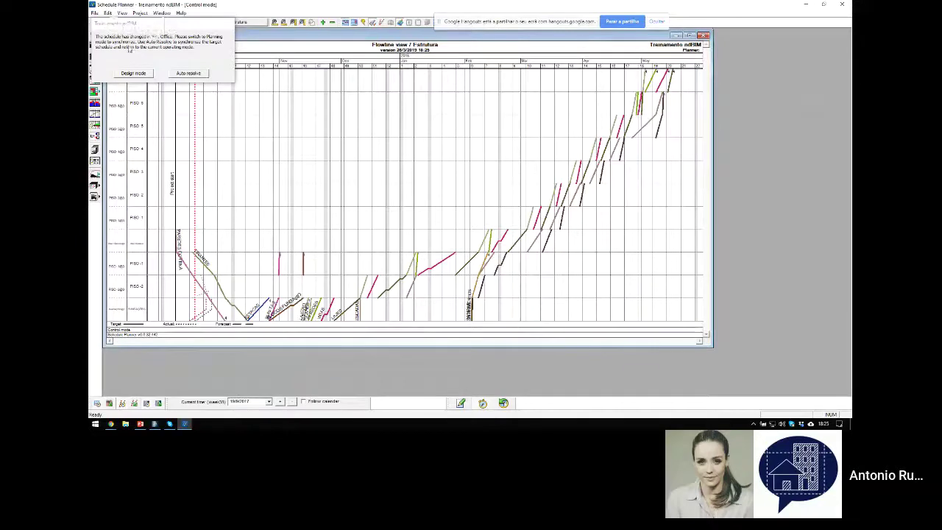
click(133, 73)
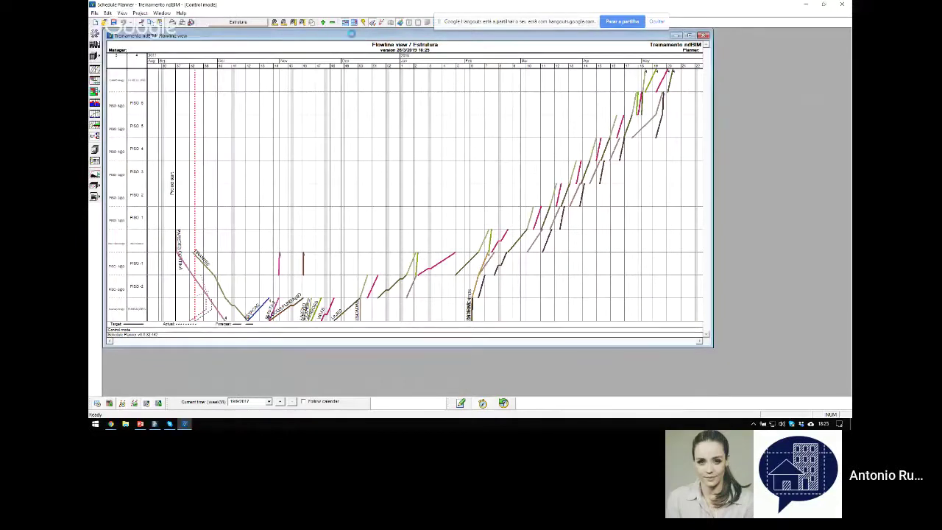
double_click(353, 37)
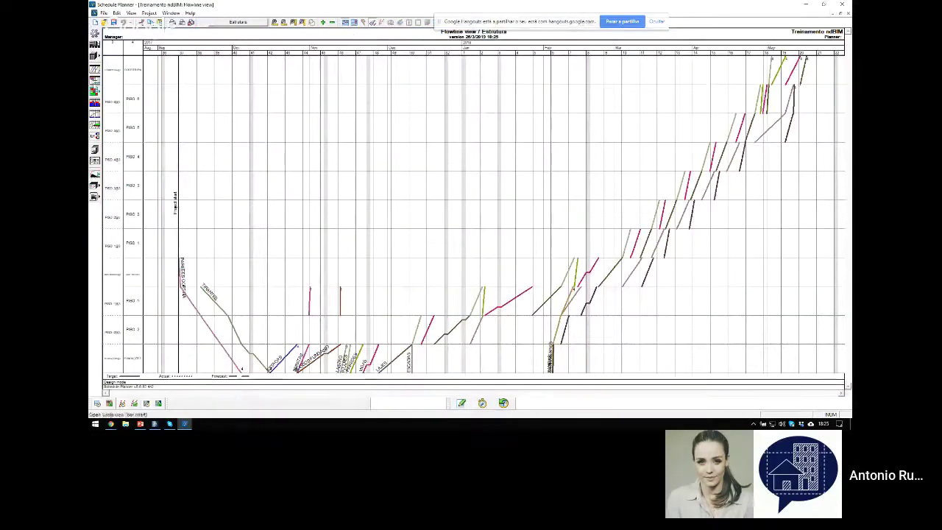
click(94, 80)
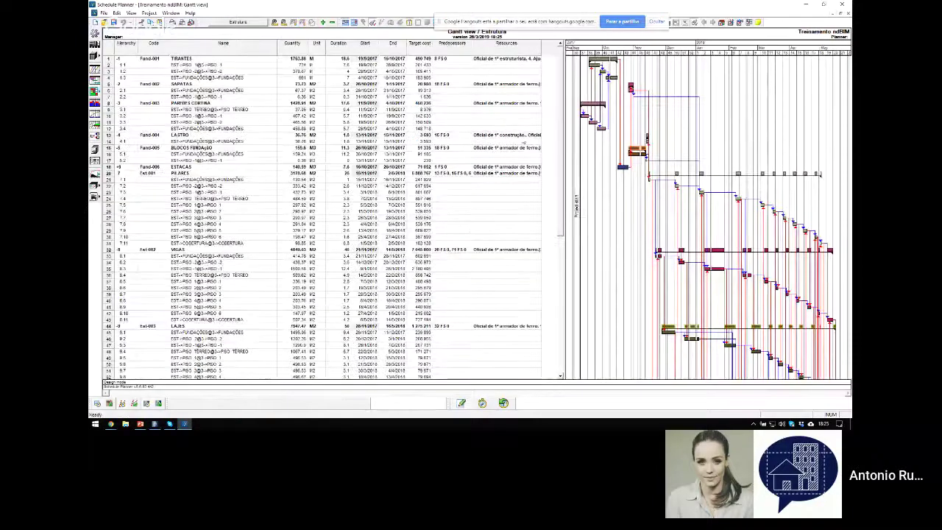
drag(563, 121, 550, 123)
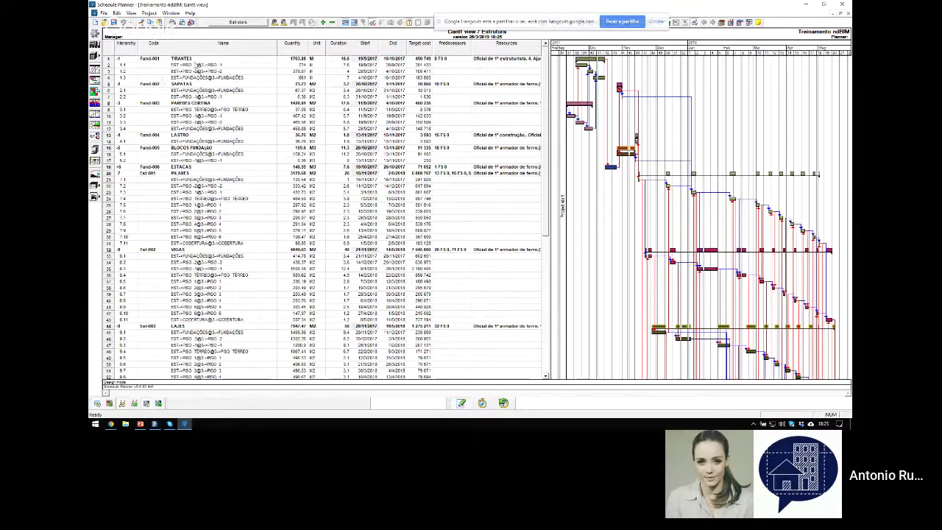
Review the TIRANTES, SAPATAS and PILARES tasks in the Gantt table, with their location breakdown, quantities and durations.
click(197, 60)
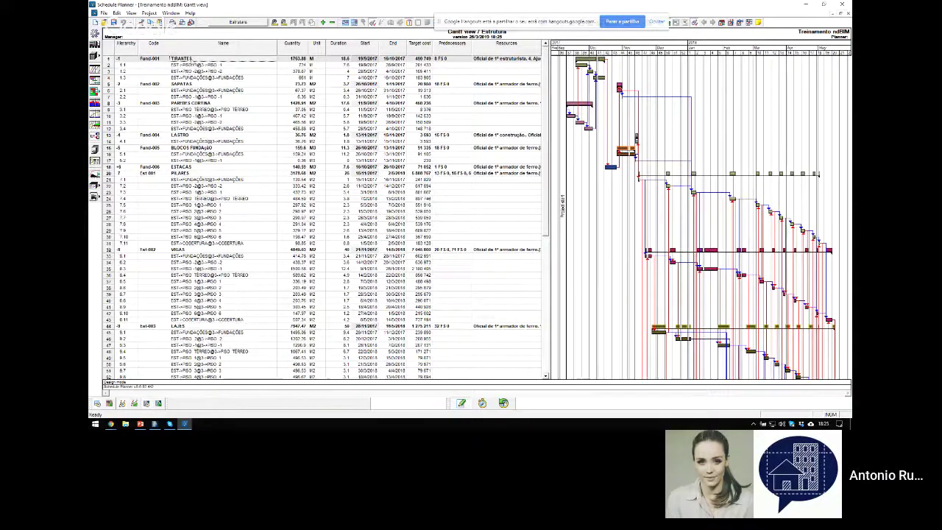
click(193, 85)
mouse_move(205, 68)
mouse_down()
mouse_move(207, 85)
mouse_move(223, 71)
mouse_move(223, 82)
mouse_up()
click(197, 60)
click(224, 172)
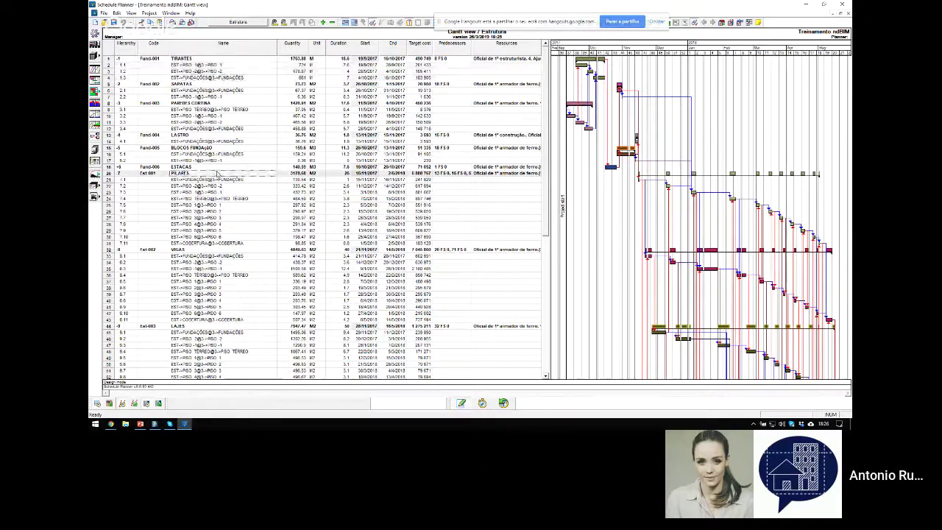
click(224, 212)
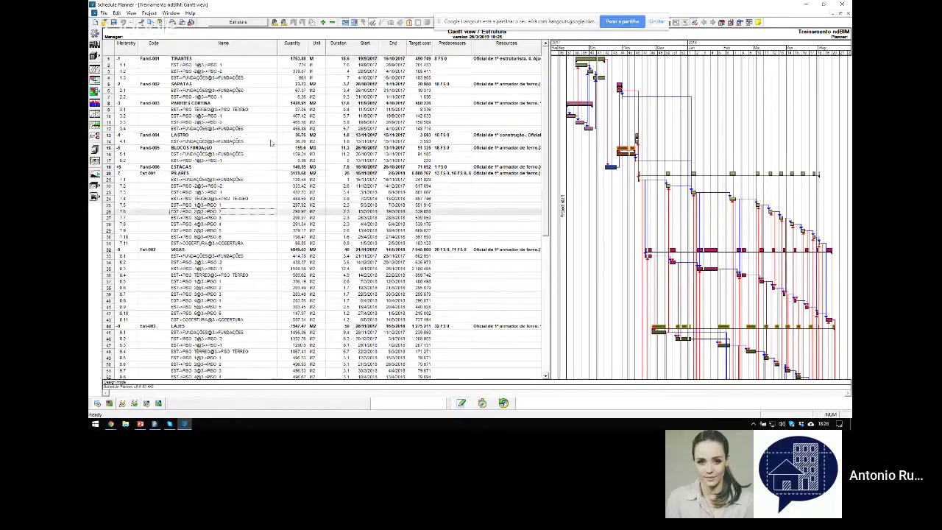
drag(300, 64, 297, 78)
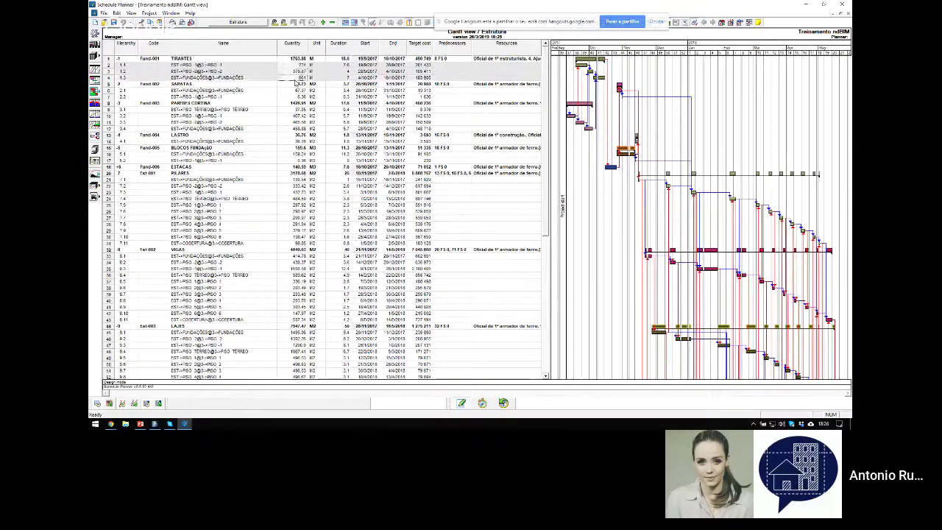
click(343, 65)
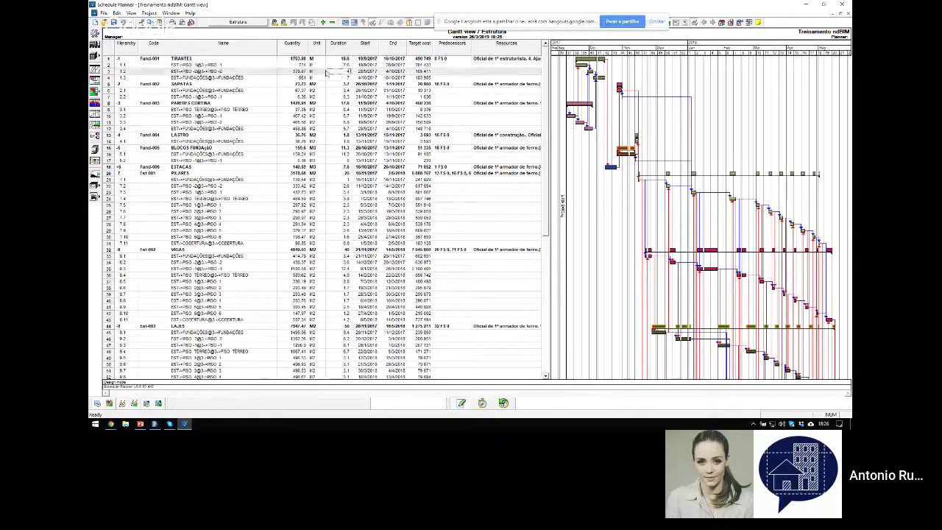
Review the TIRANTES locations' quantities, durations and predecessor, plus the SAPATAS resources and the links drawn in the Gantt chart.
click(296, 66)
click(343, 70)
click(346, 78)
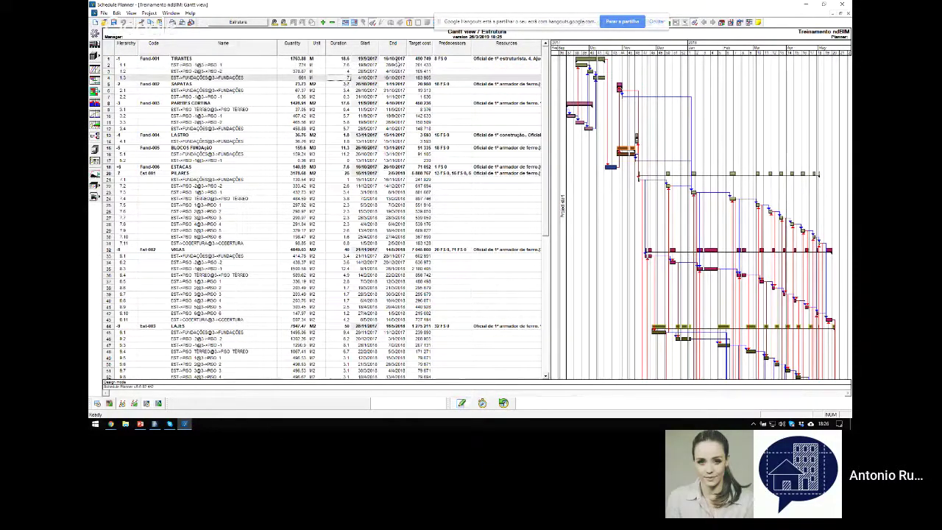
click(512, 85)
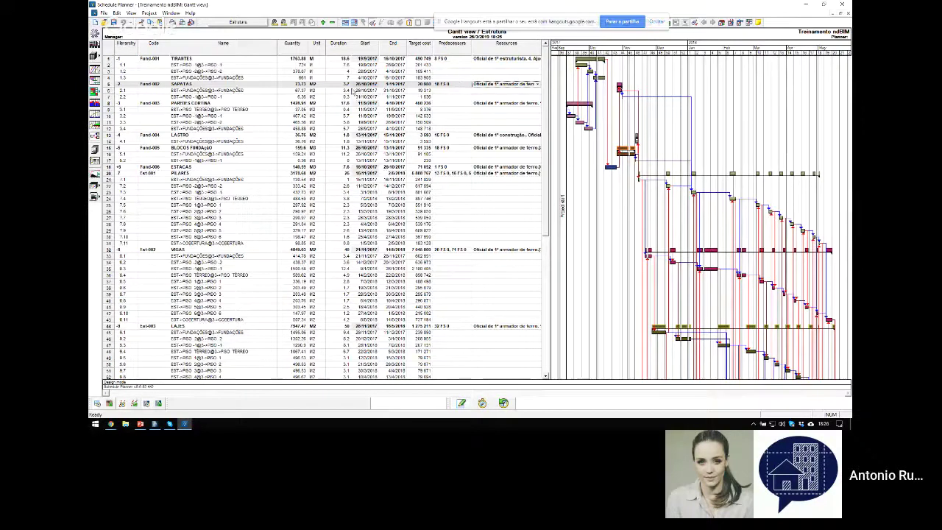
click(156, 59)
click(199, 65)
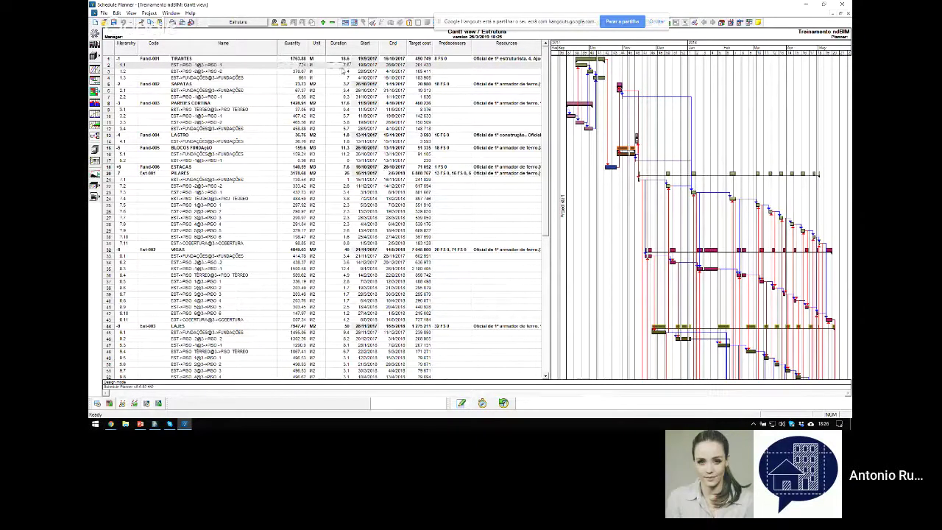
click(497, 66)
click(422, 65)
click(449, 60)
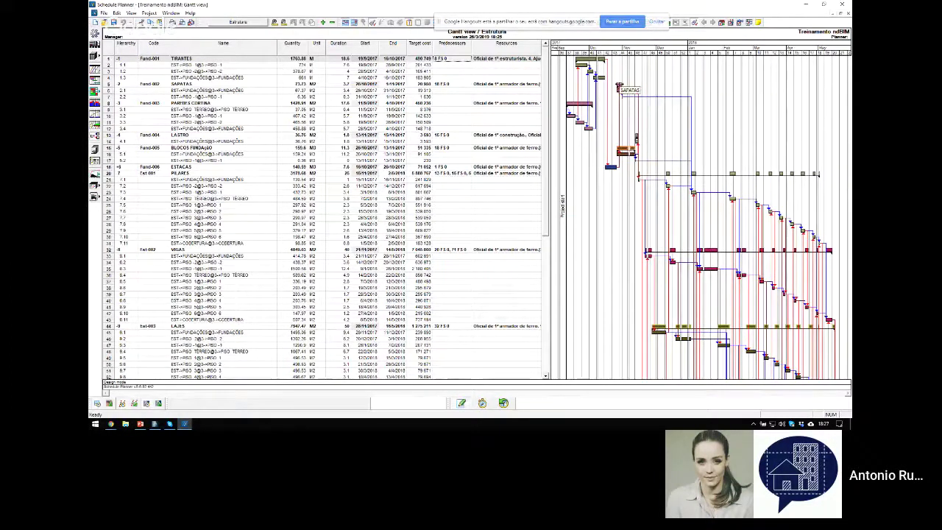
drag(620, 87, 693, 173)
Examine the predecessor and successor dependencies of the TIRANTES task and close its settings without saving.
double_click(206, 58)
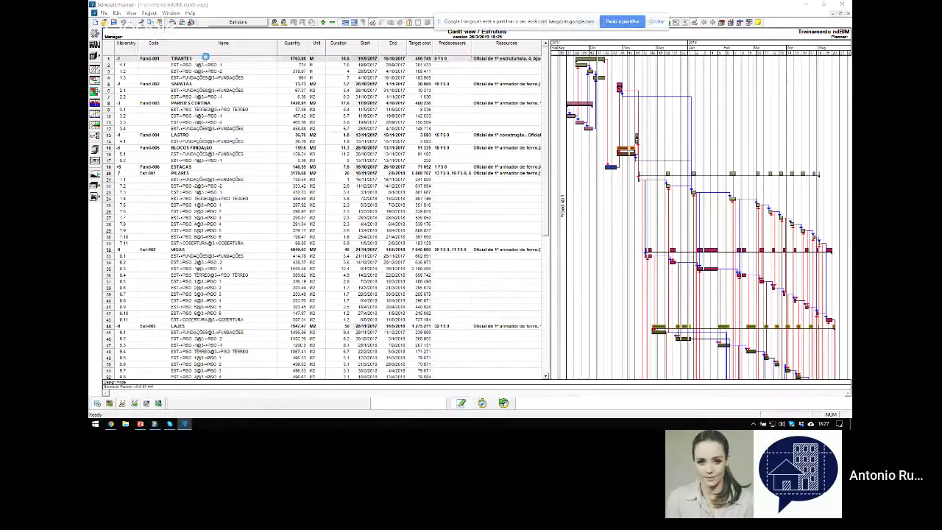
click(465, 151)
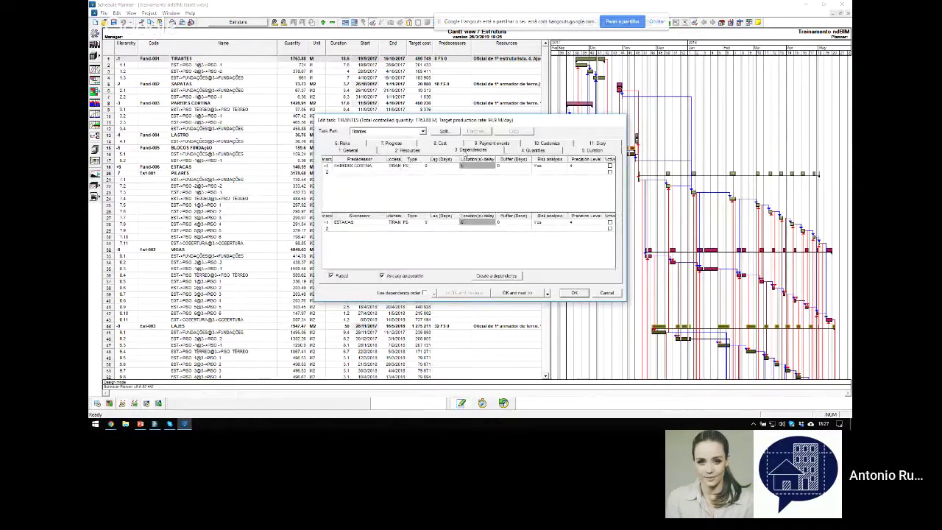
click(605, 293)
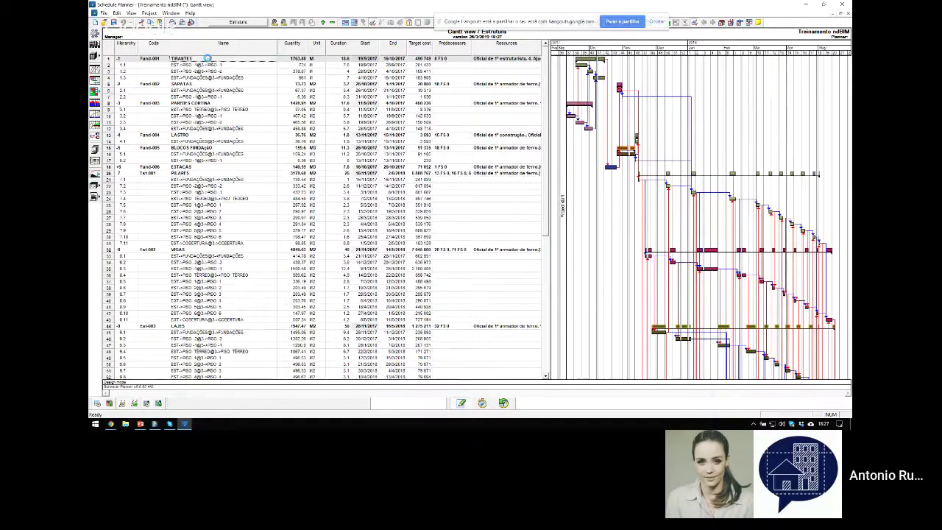
double_click(208, 62)
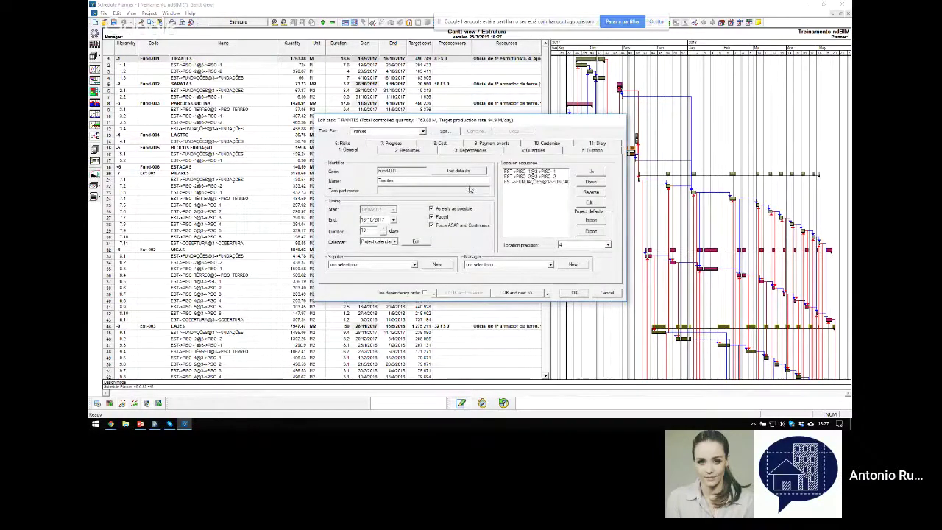
click(470, 151)
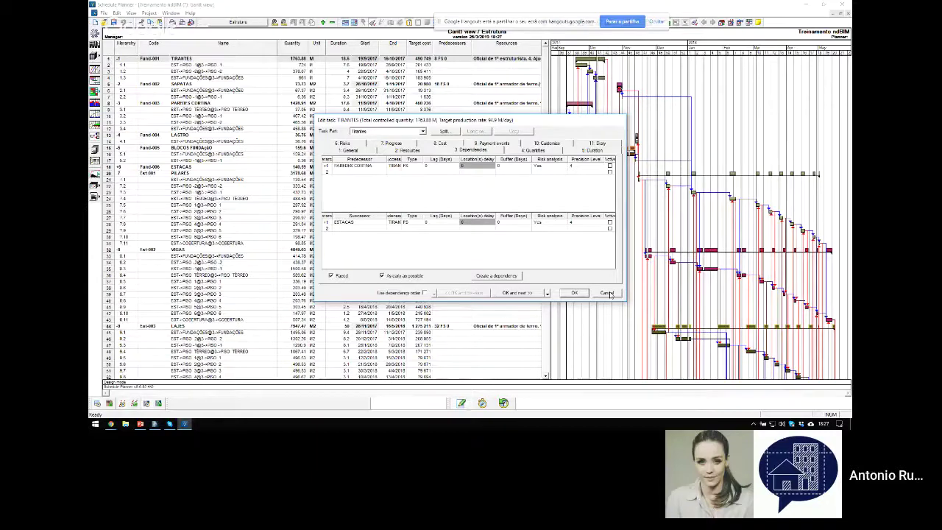
click(607, 293)
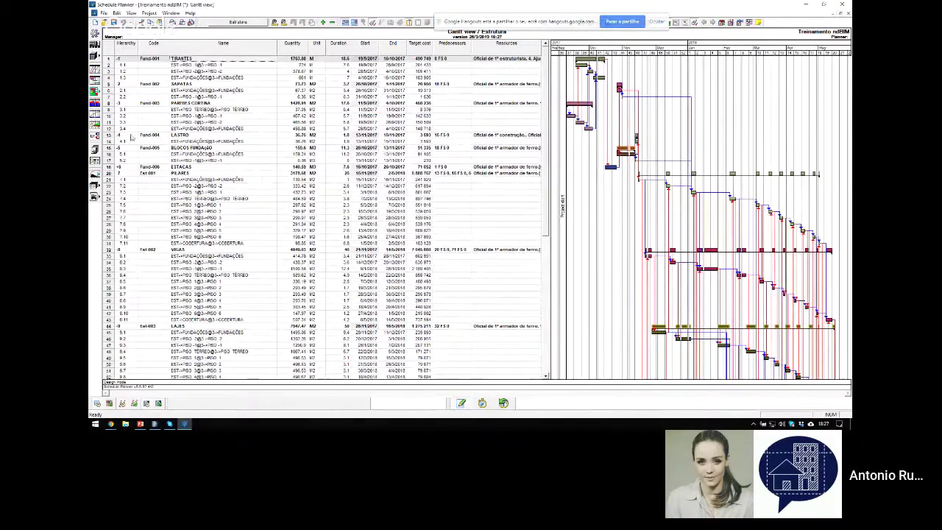
Show the Estrutura schedule as a task network and return to the flowline view.
click(95, 136)
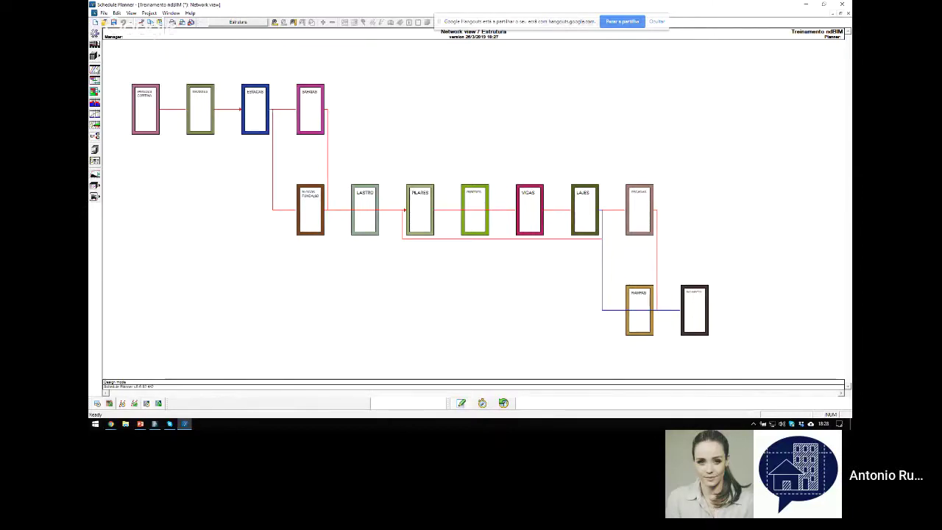
click(94, 70)
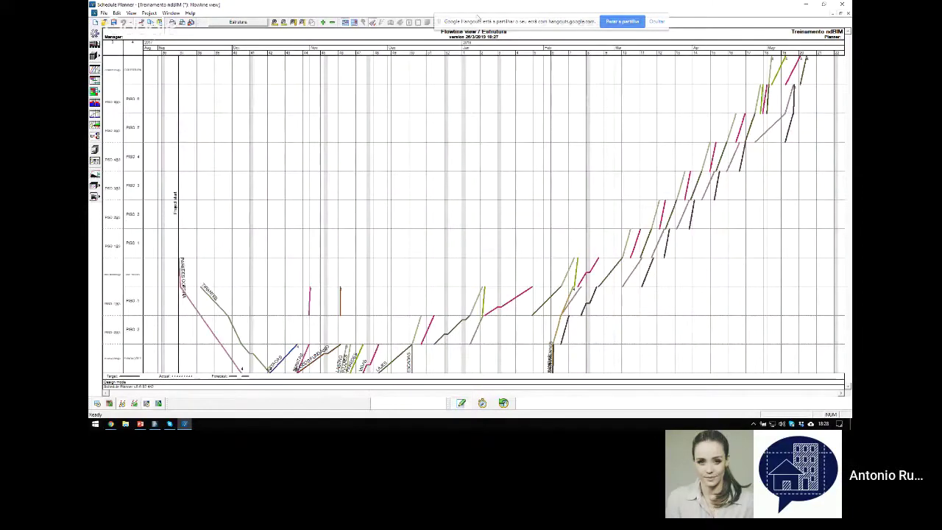
Move the screen-sharing bar clear of the toolbars and reset the toolbars in the program settings.
drag(439, 22, 543, 423)
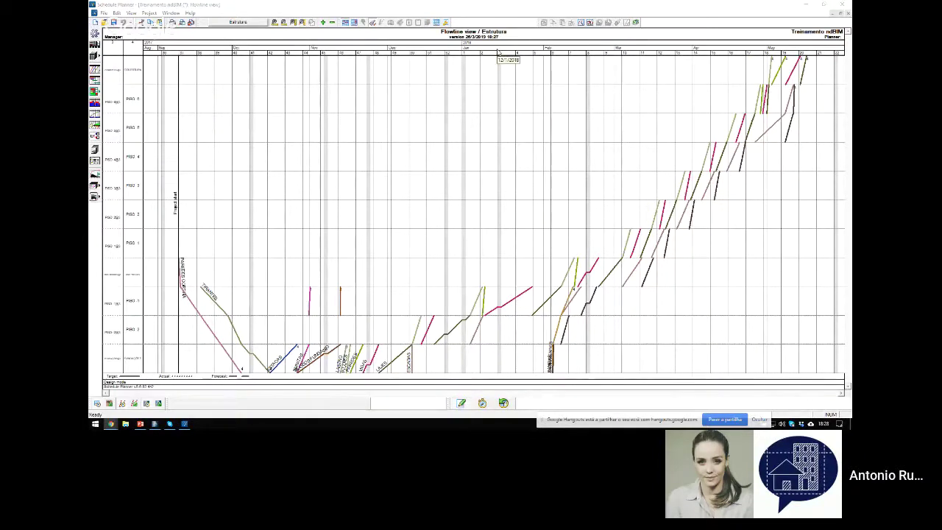
click(104, 12)
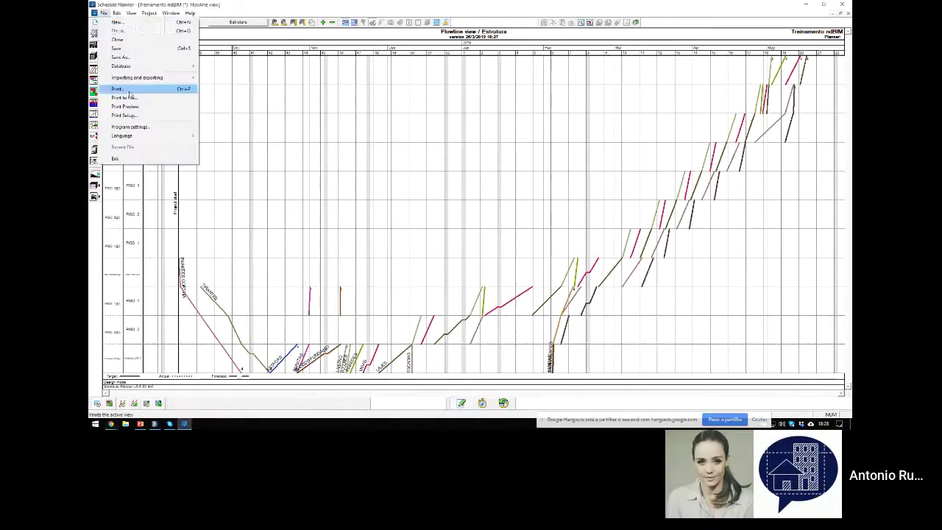
click(149, 128)
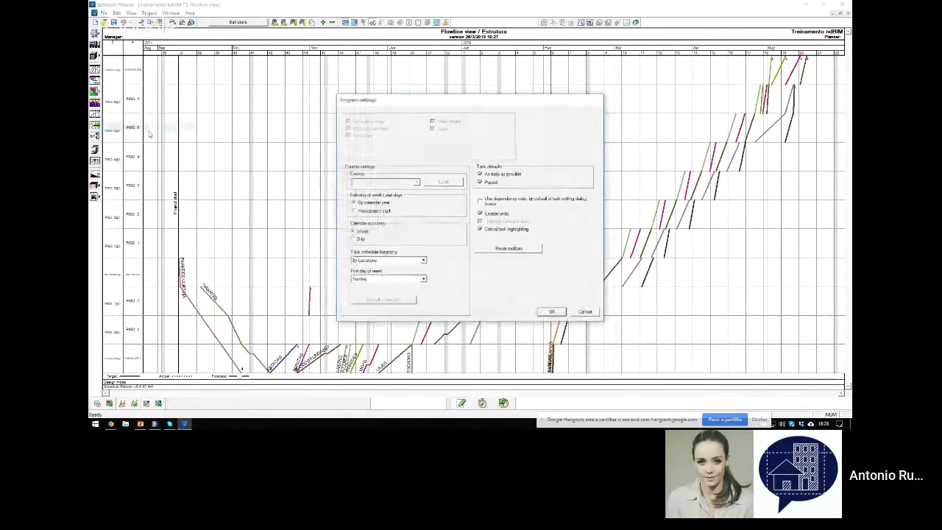
click(509, 249)
click(551, 312)
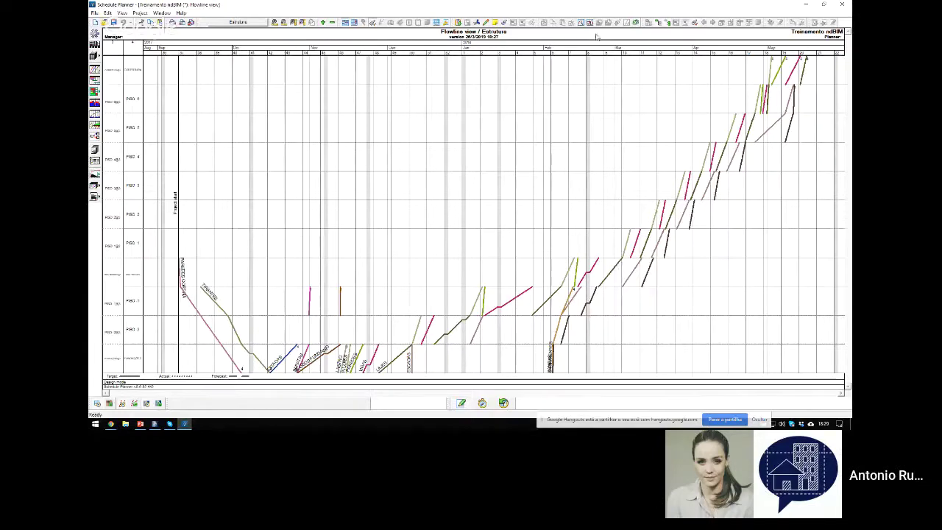
Start a new dependency between tasks in the flowline, inspect its type, lag and buffer settings, and cancel it.
click(504, 23)
click(601, 251)
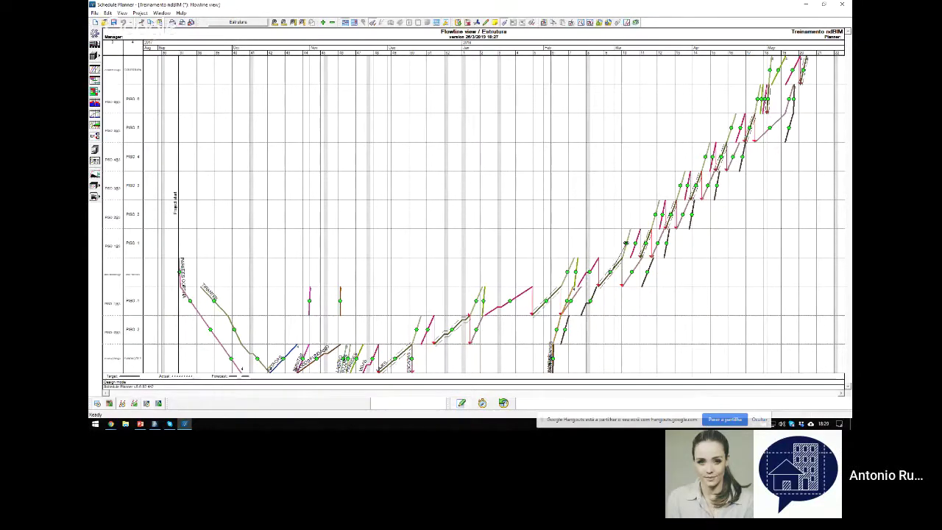
click(626, 243)
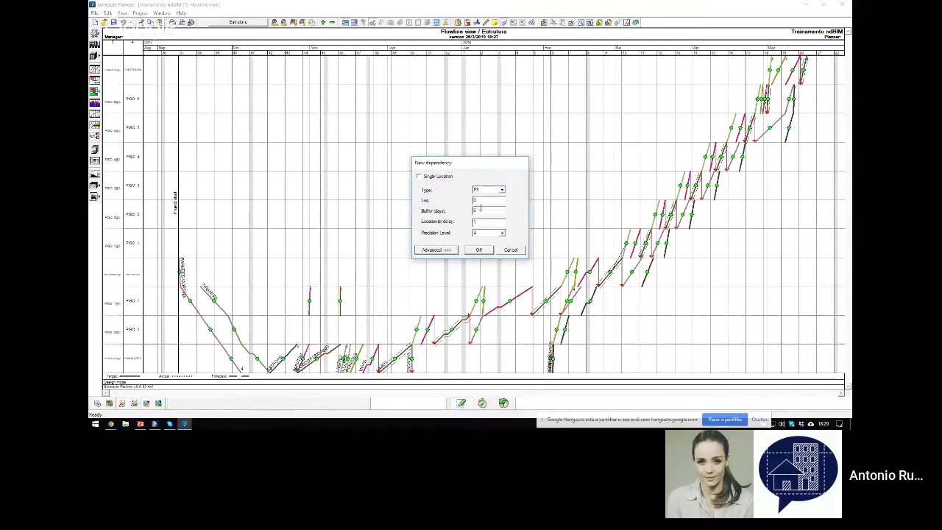
click(513, 250)
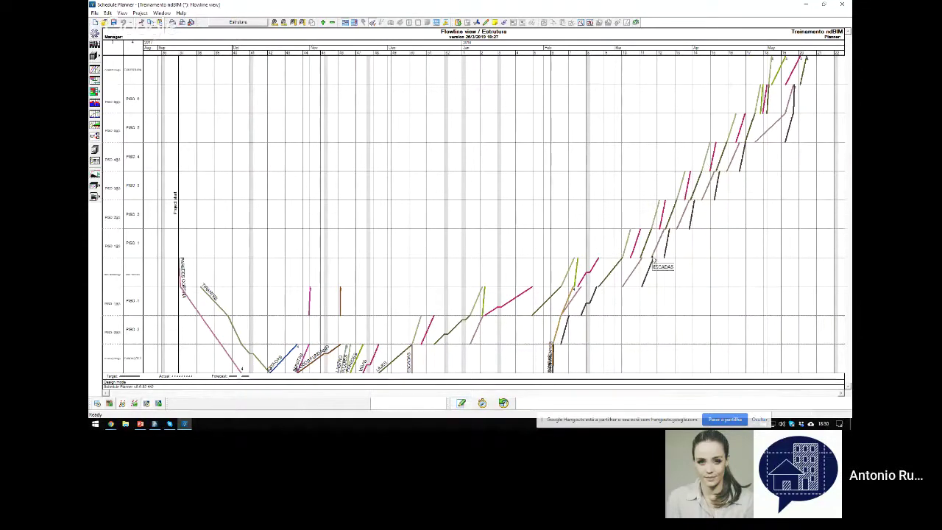
Show the Gantt view and review the task links from PILARES through VIGAS and LAJES to ESCADAS.
click(102, 91)
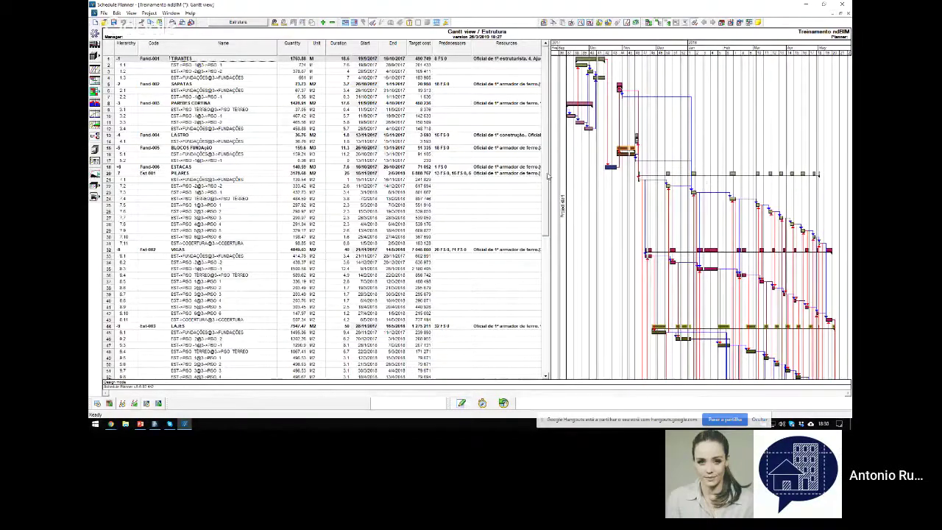
scroll(549, 175, down, 5)
scroll(552, 170, up, 5)
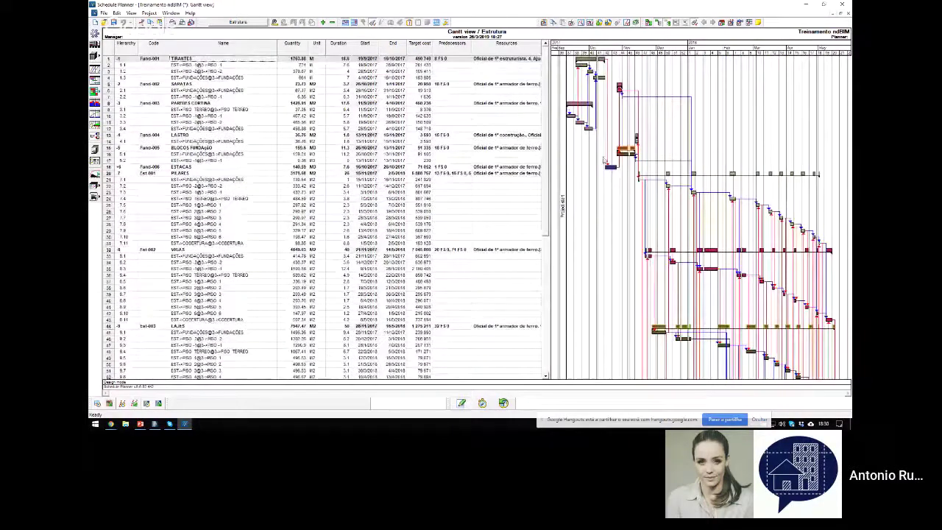
scroll(547, 117, down, 3)
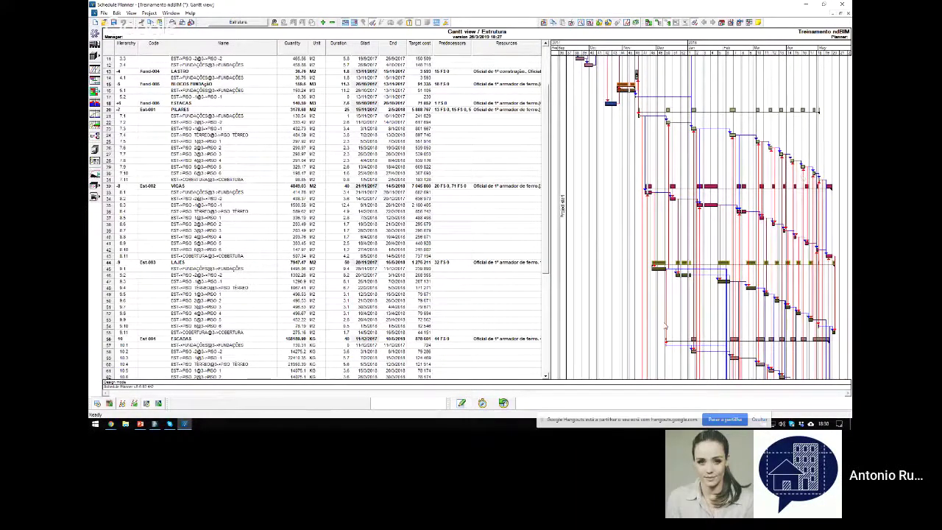
mouse_move(810, 321)
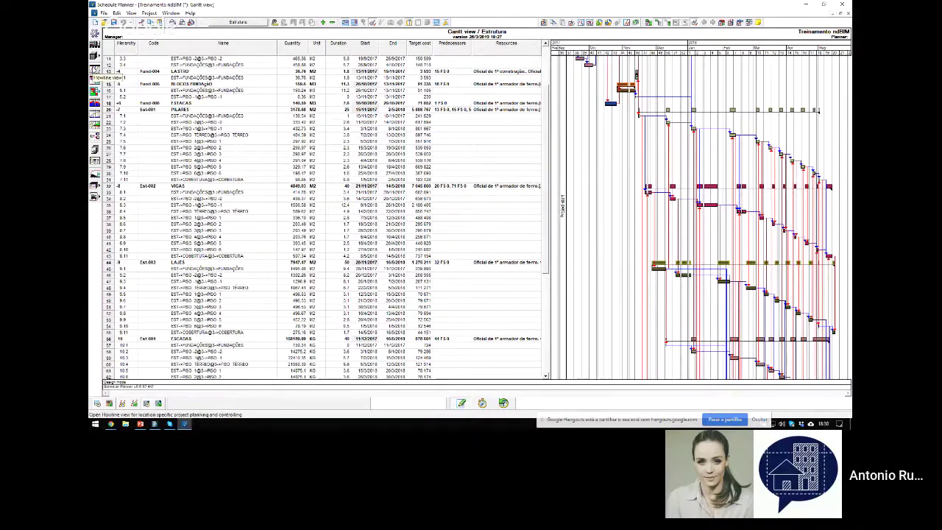
Switch the schedule to Control mode and display the schedule task control chart.
click(95, 74)
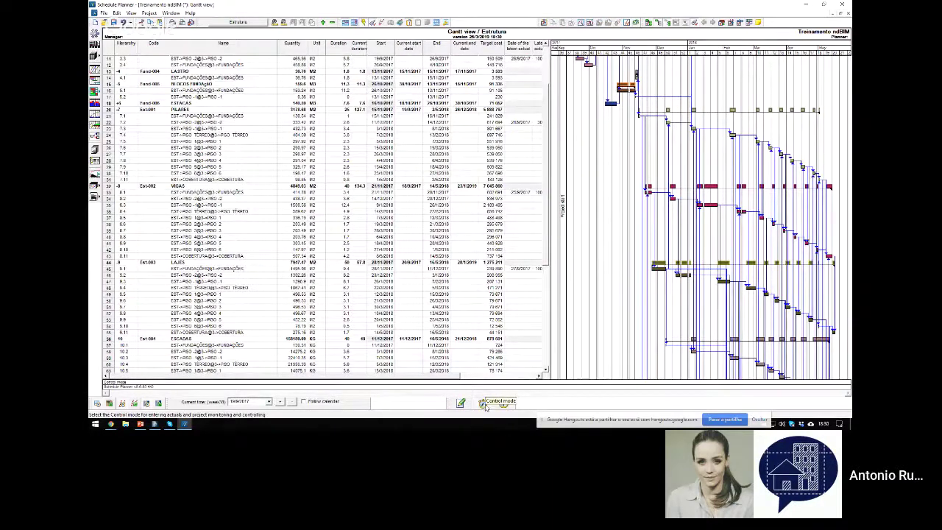
click(95, 92)
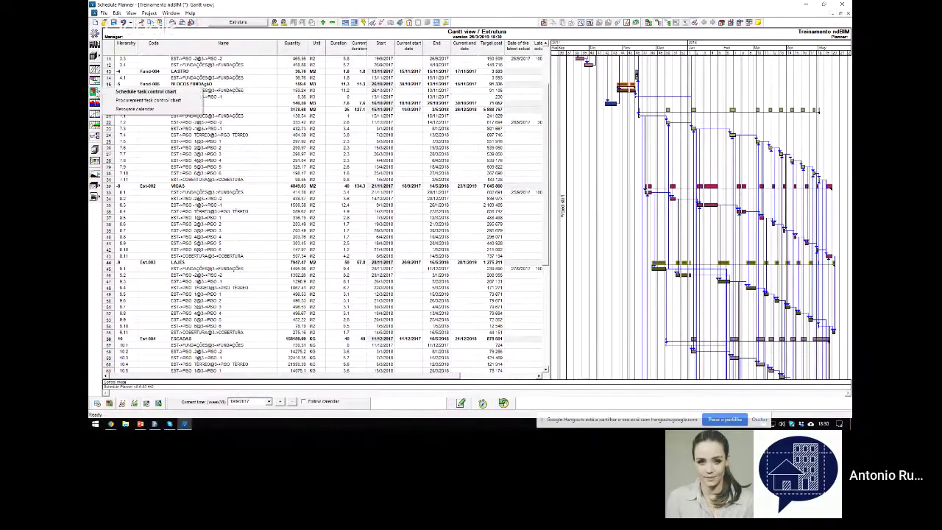
click(148, 92)
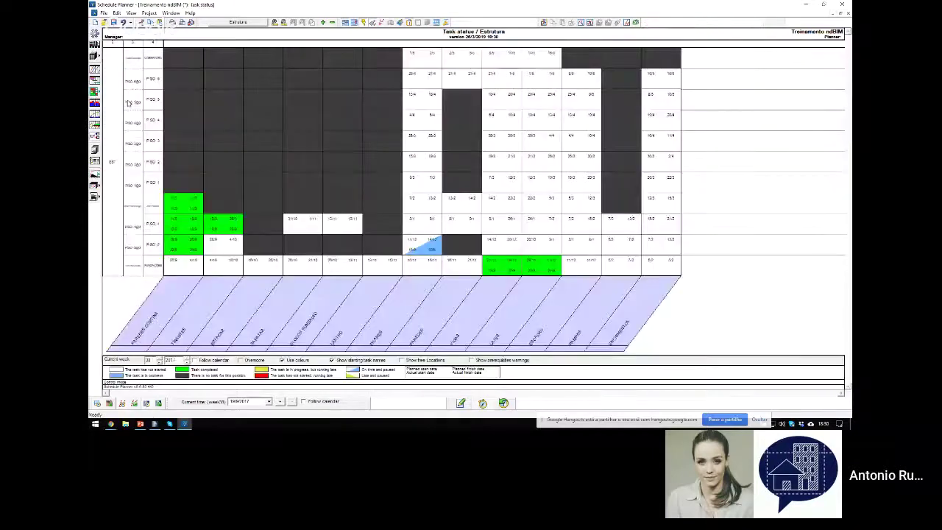
mouse_move(151, 99)
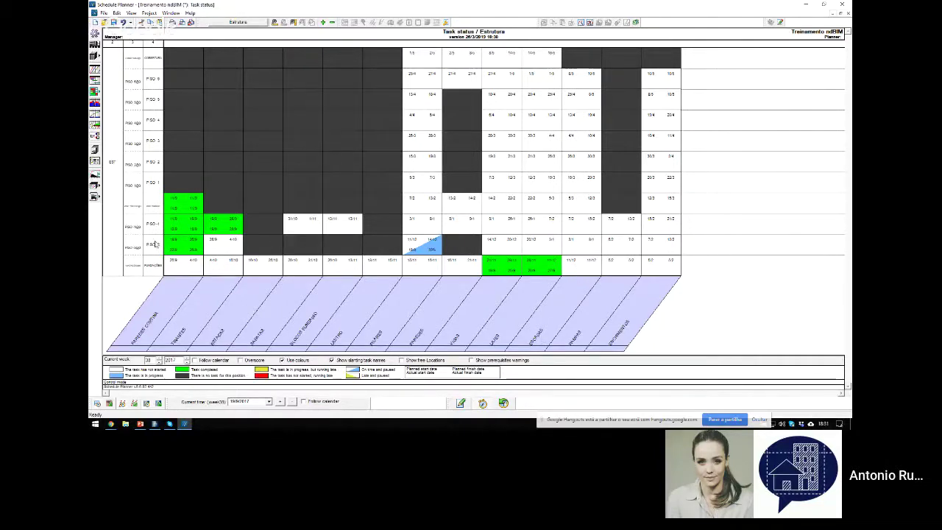
Record the ESCADAS task at PISO -2 as started on 18/9/2017 at the beginning of the workday.
double_click(586, 250)
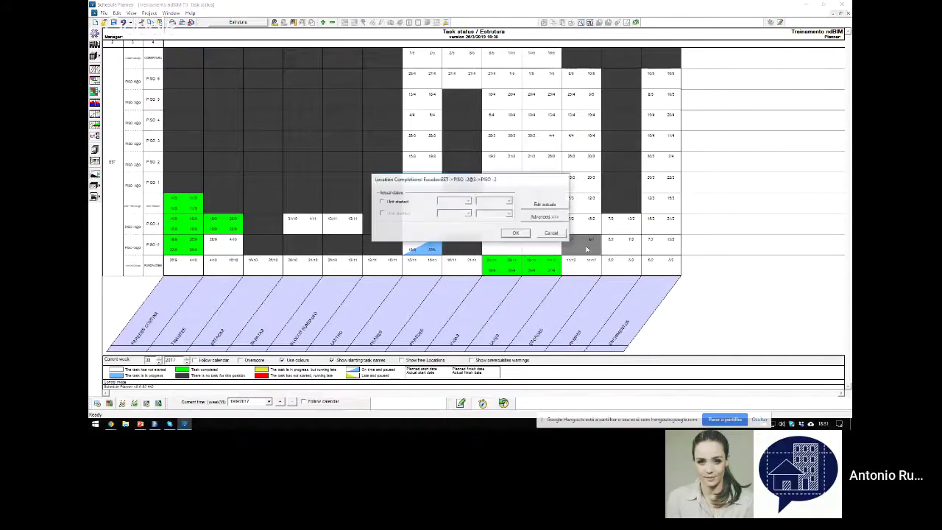
click(384, 202)
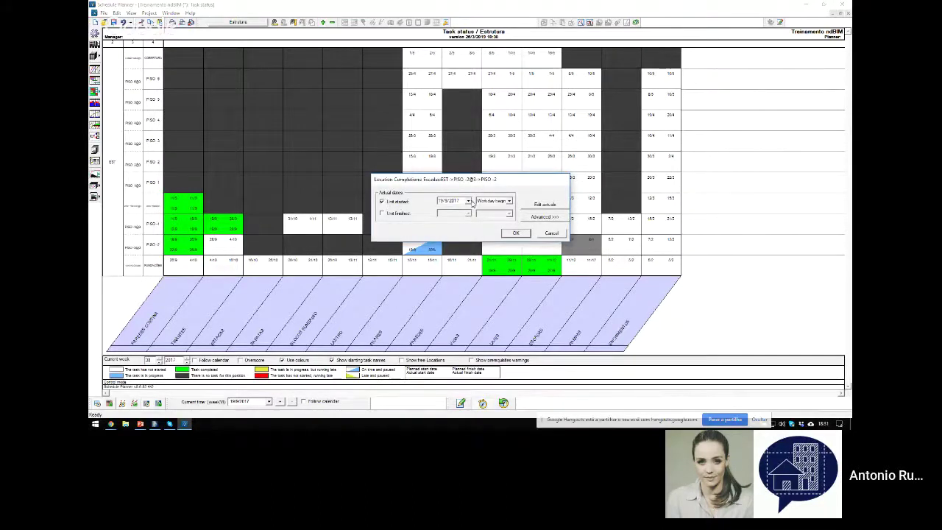
click(468, 200)
click(459, 222)
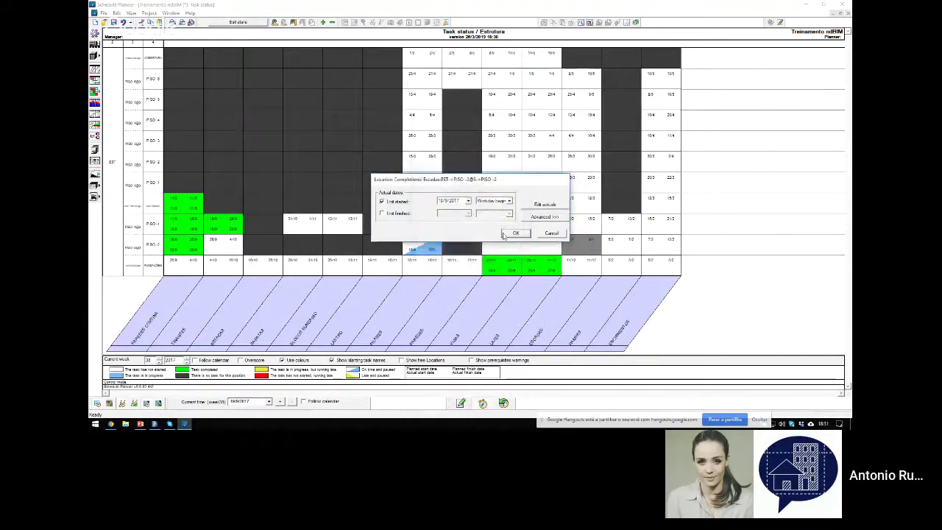
click(515, 232)
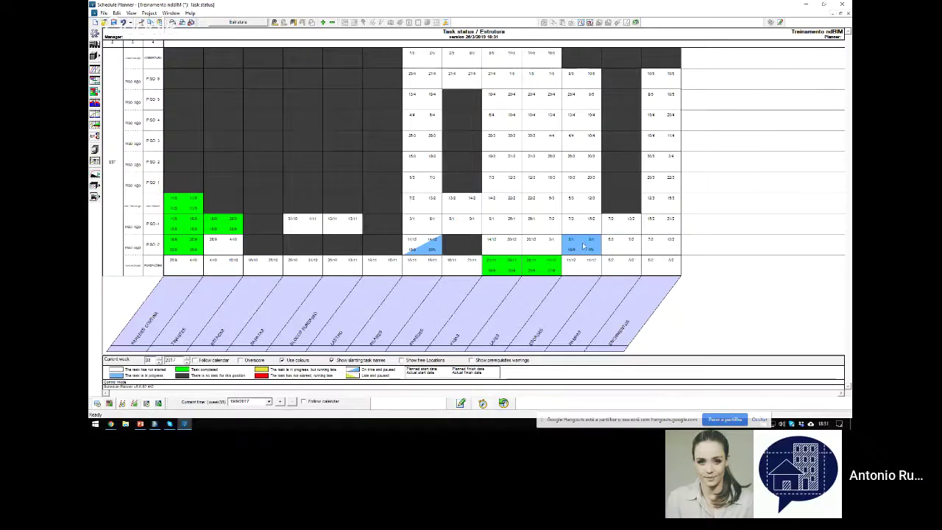
Add a progress event for ESCADAS at PISO -2, choose its date, and set the progress to 50%.
mouse_move(582, 246)
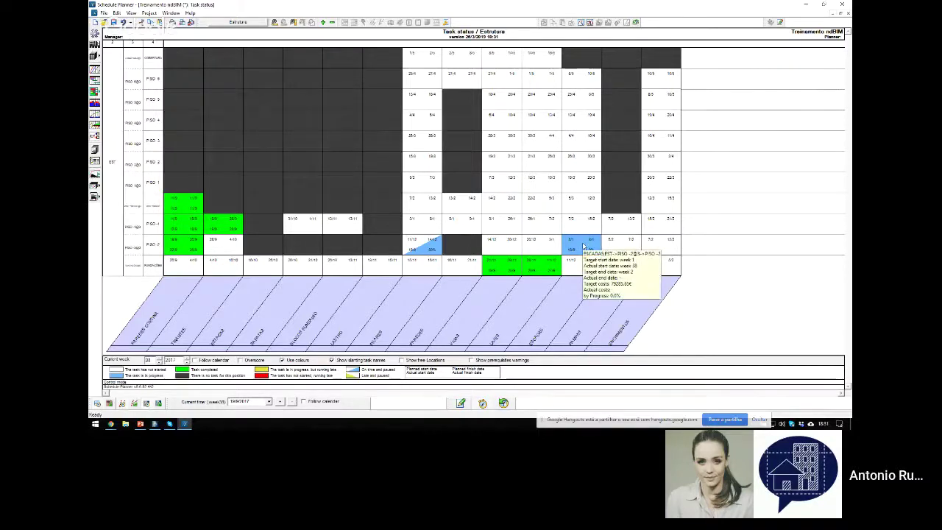
double_click(582, 246)
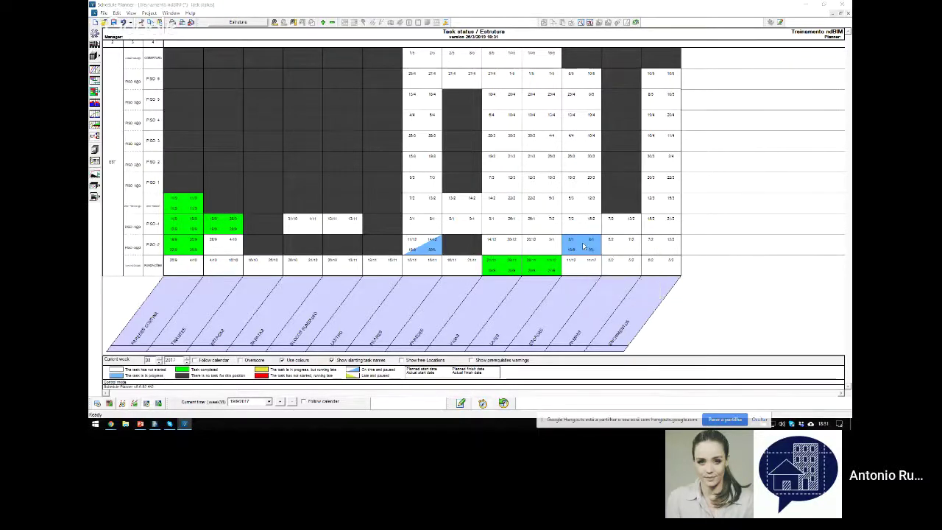
click(430, 226)
click(363, 173)
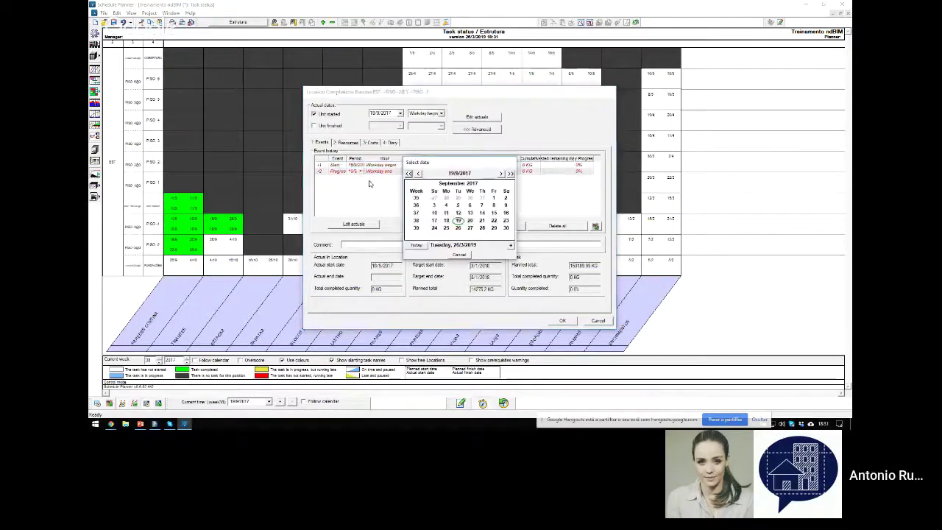
click(460, 231)
click(579, 170)
text(50)
click(563, 321)
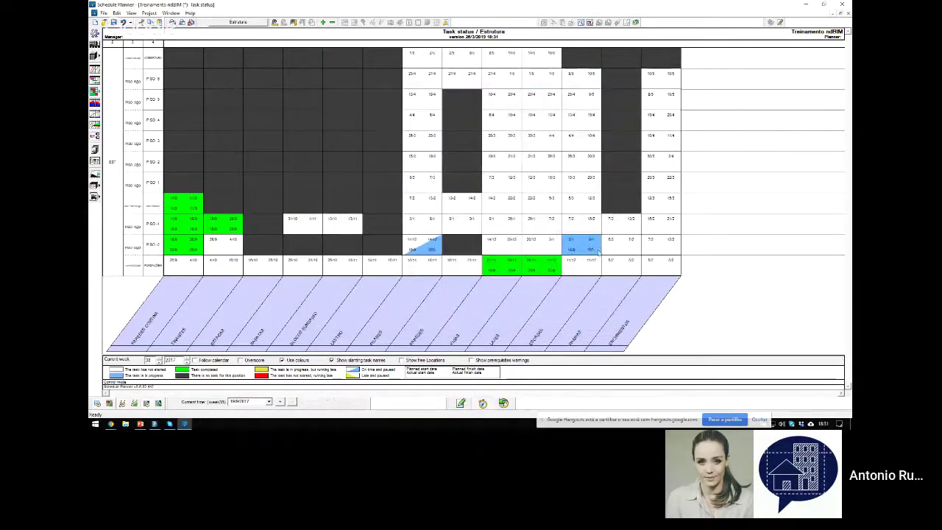
Display the task status chart for the Arquitetura schedule and return to the Estrutura schedule.
mouse_move(593, 251)
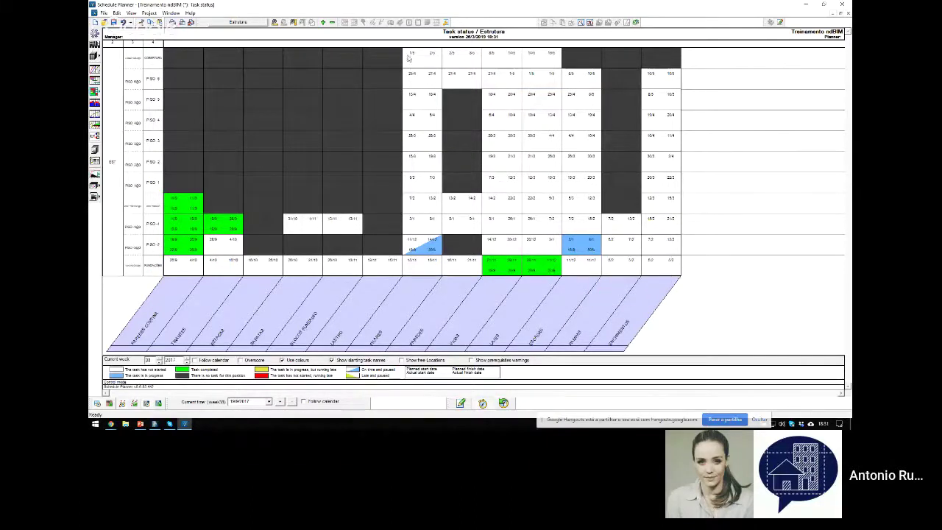
click(244, 22)
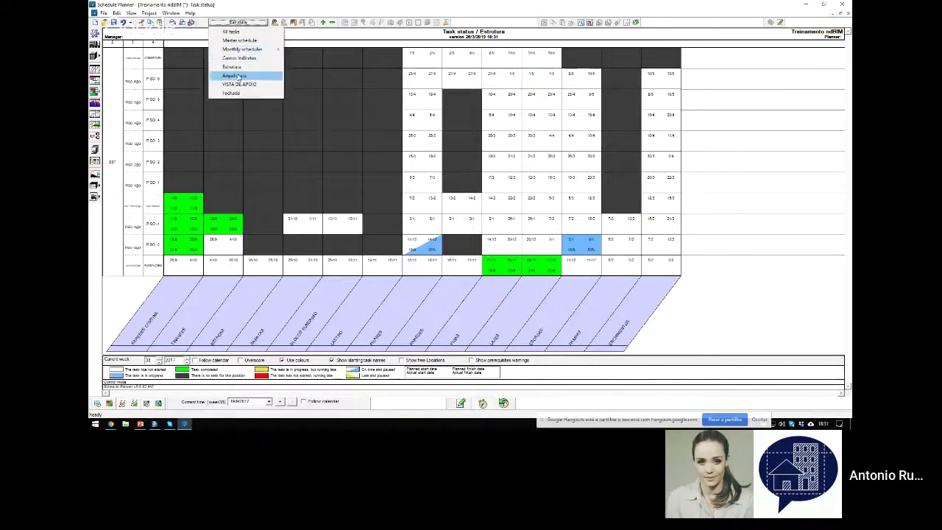
click(239, 75)
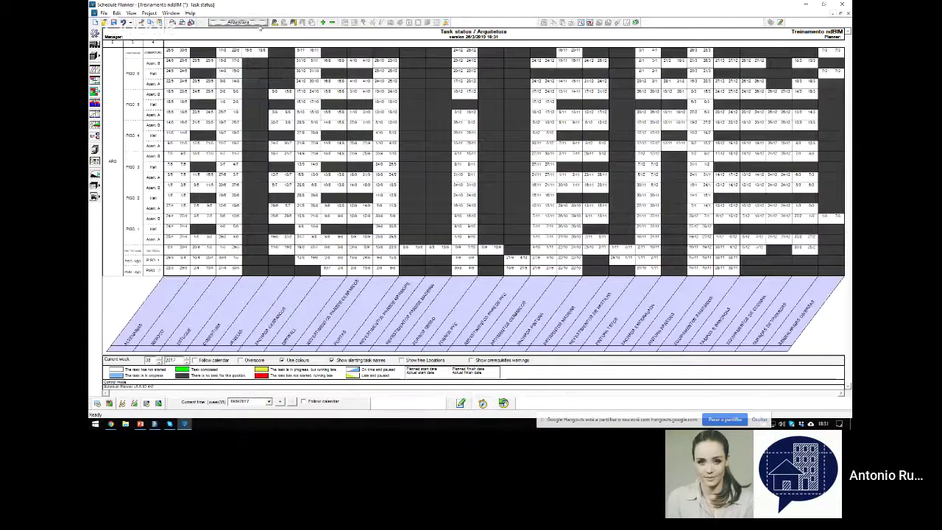
click(236, 23)
click(234, 67)
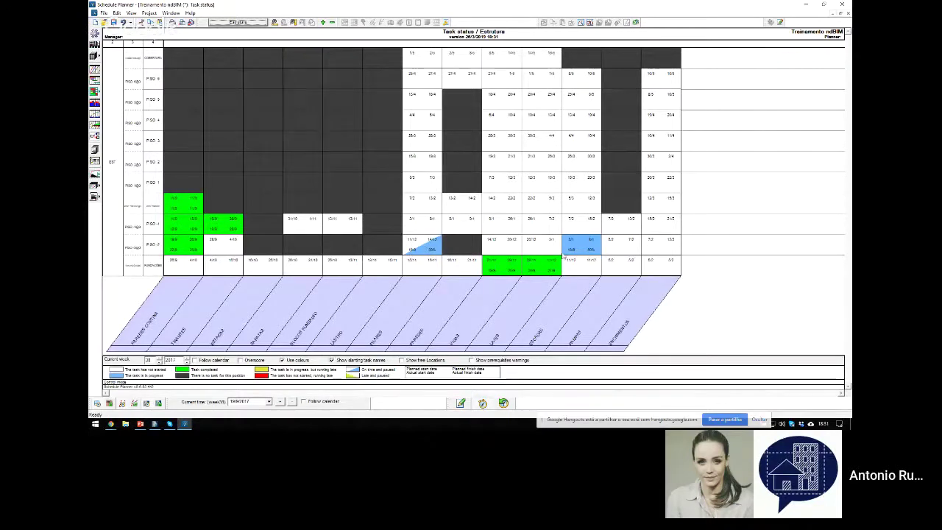
Show the Estrutura schedule in flowline view with the forecast lines displayed alongside the target and actual lines.
mouse_move(575, 250)
click(94, 79)
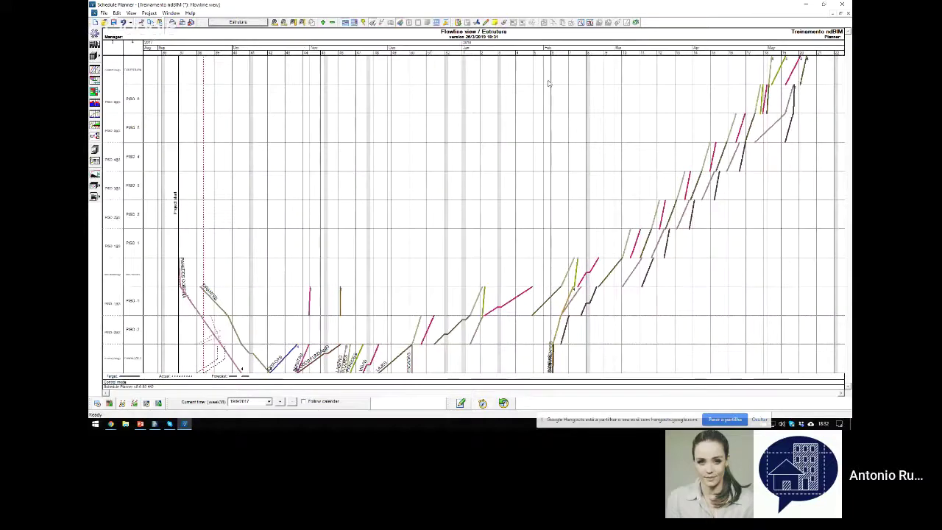
click(382, 23)
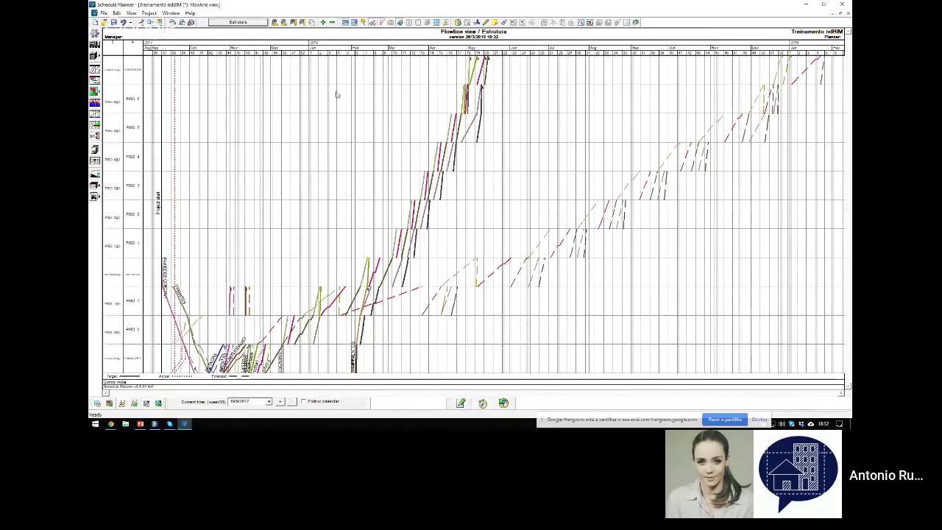
Review the resource graph and resource histogram for Estrutura and browse the available schedule report types.
click(95, 103)
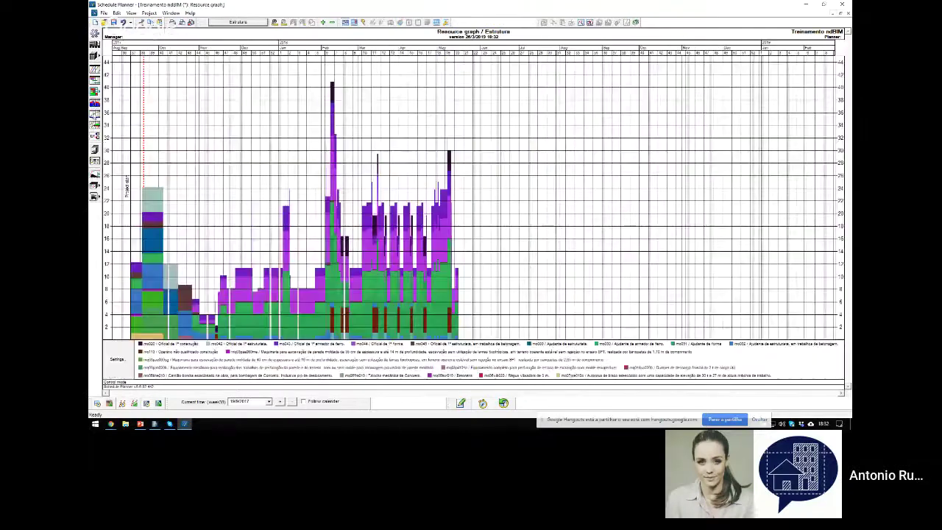
click(94, 114)
click(94, 149)
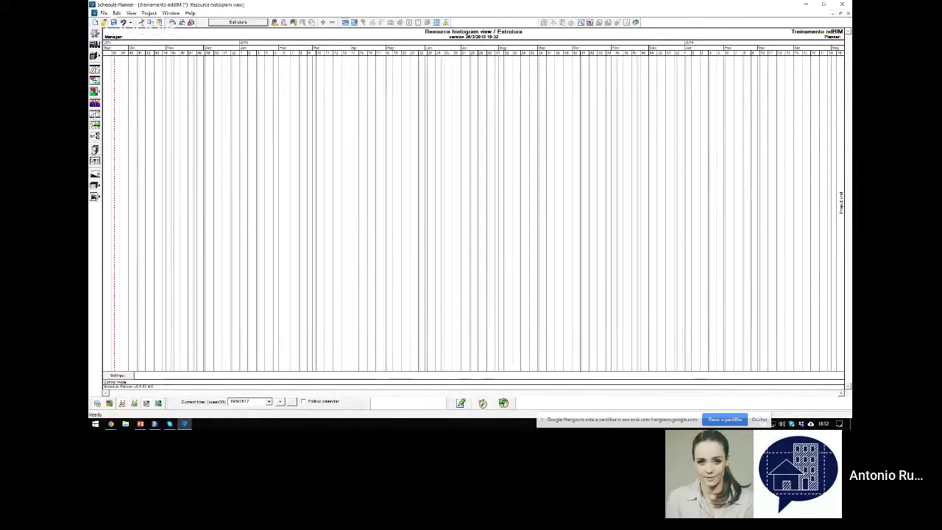
click(182, 34)
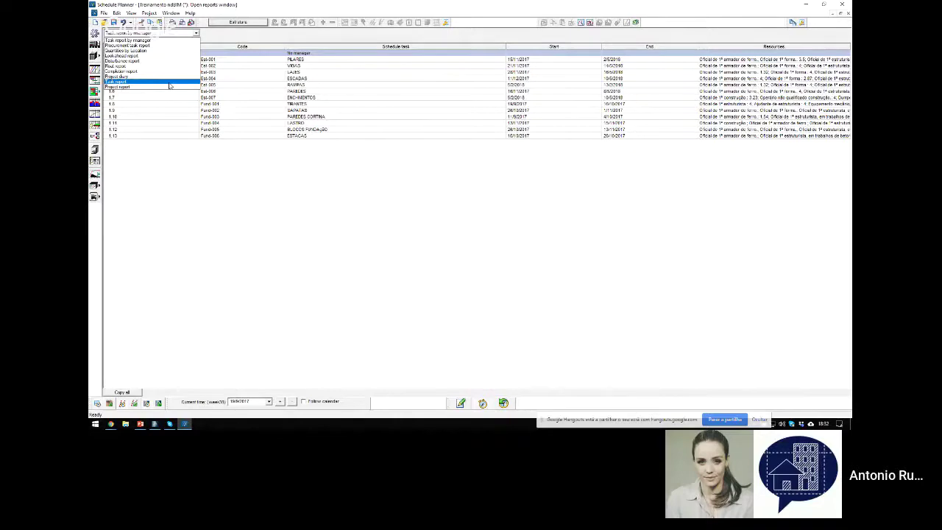
click(236, 171)
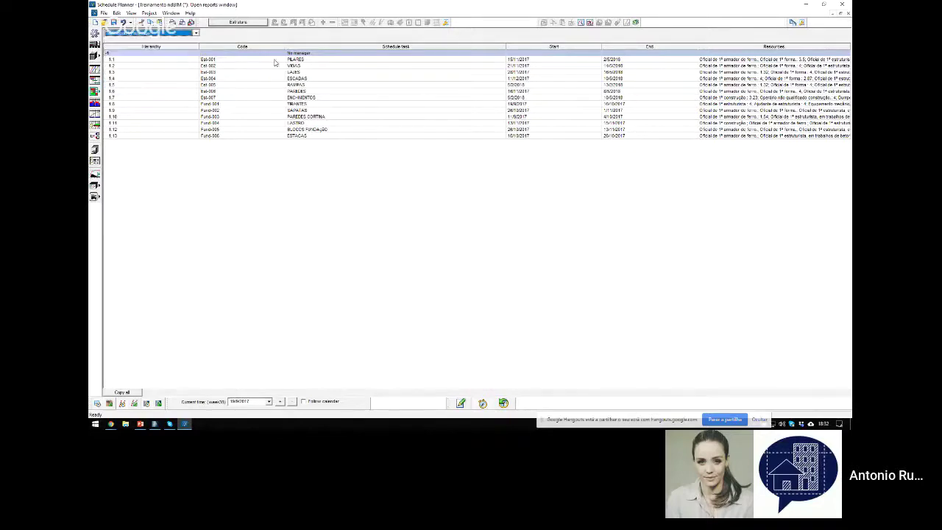
Save the schedule and close Schedule Planner.
click(114, 22)
click(840, 4)
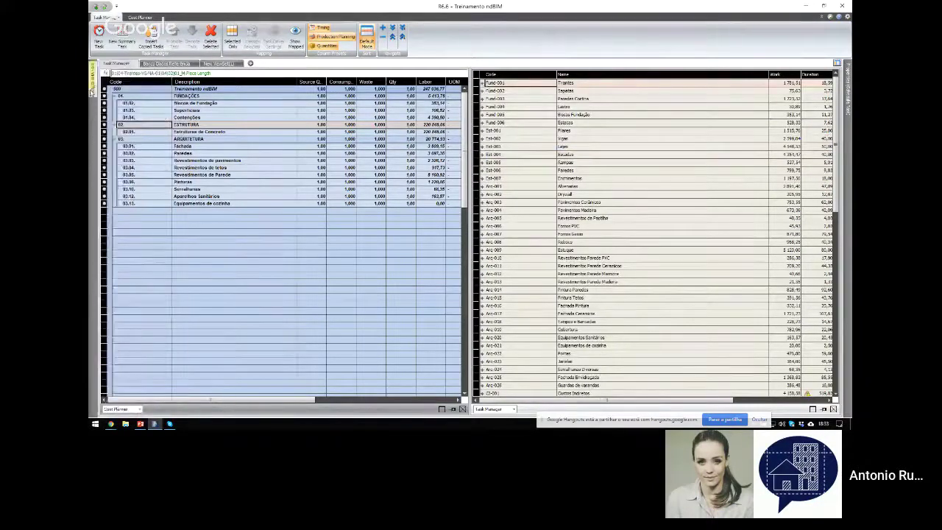
Open the 4D simulation of the building in Vico Office and start it from 11/09/2017.
mouse_move(93, 82)
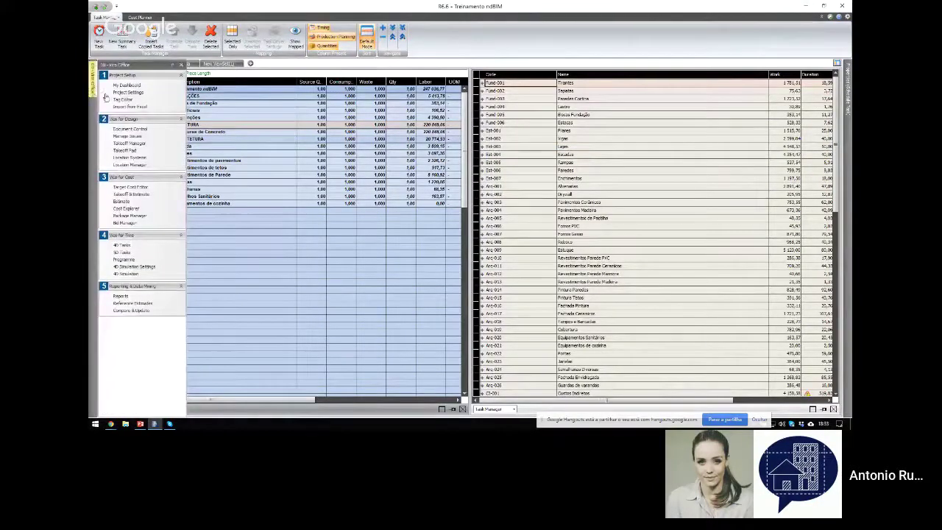
click(126, 273)
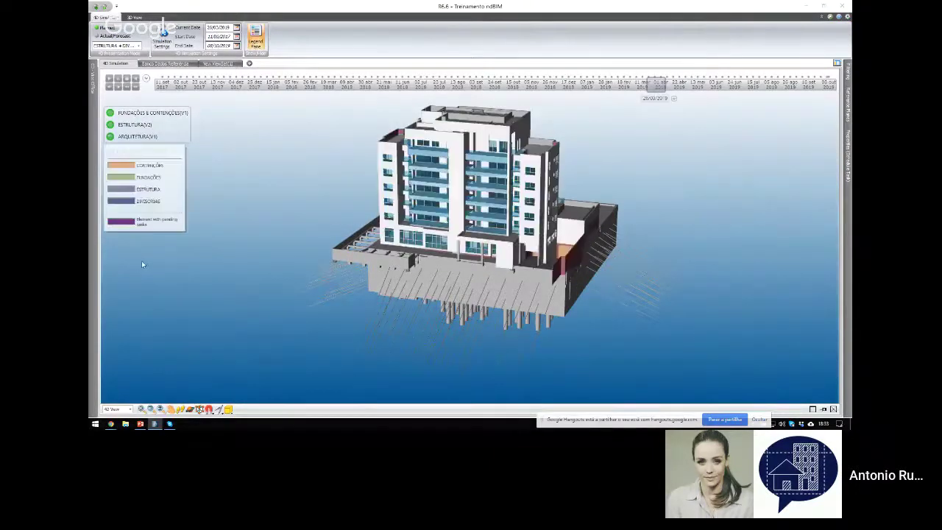
click(109, 79)
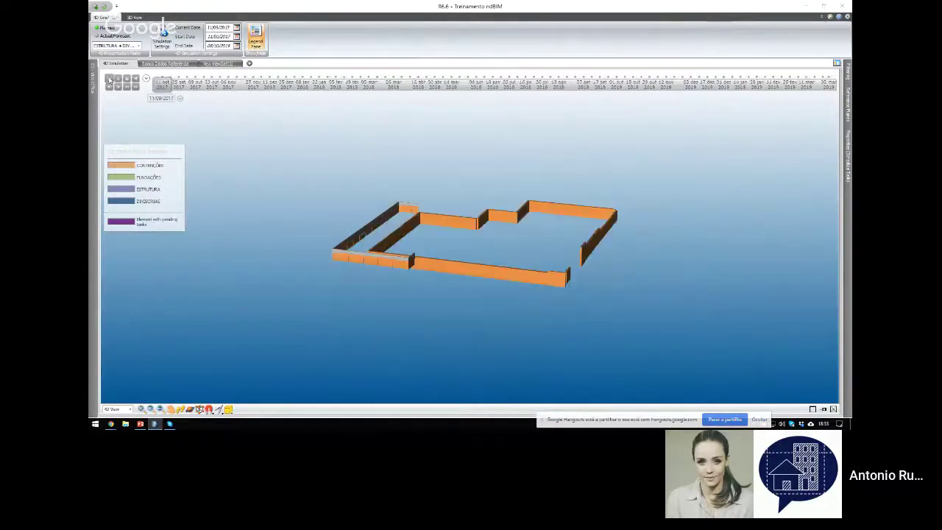
scroll(521, 303, down, 2)
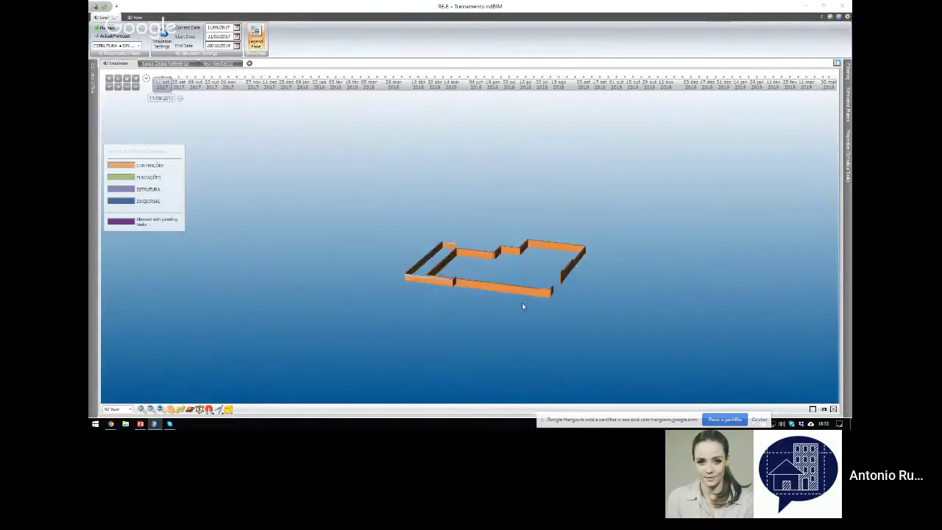
Move the simulation date through 25/12/2017, 29/01/2018 and 26/02/2018 and resume the construction playback.
drag(162, 86, 286, 86)
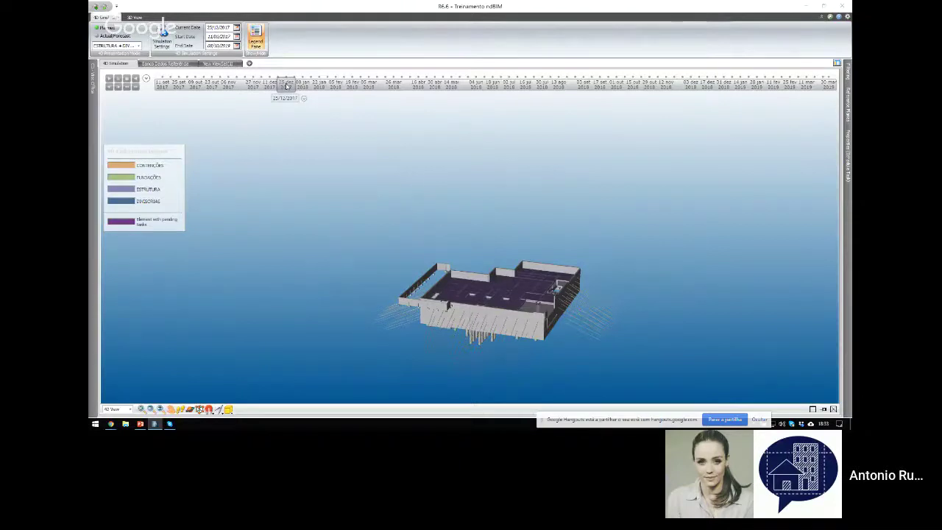
drag(286, 86, 331, 83)
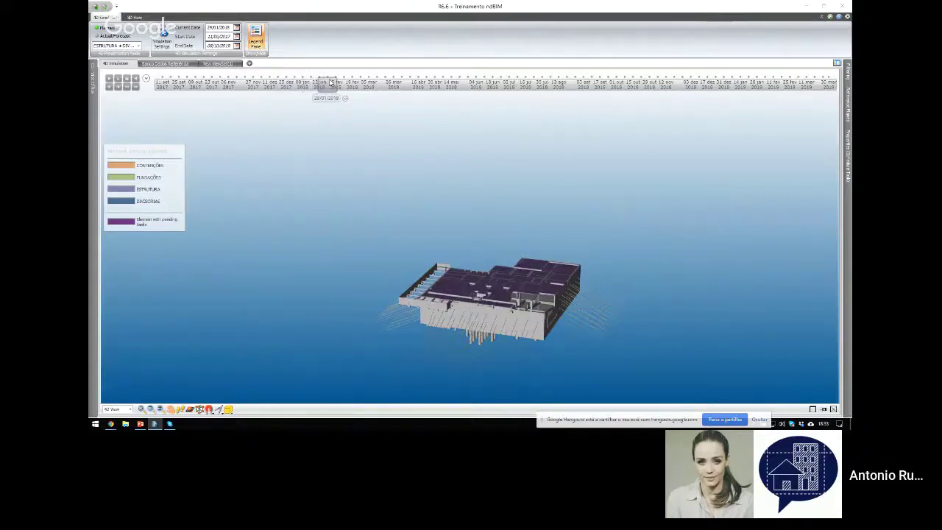
drag(331, 82, 360, 87)
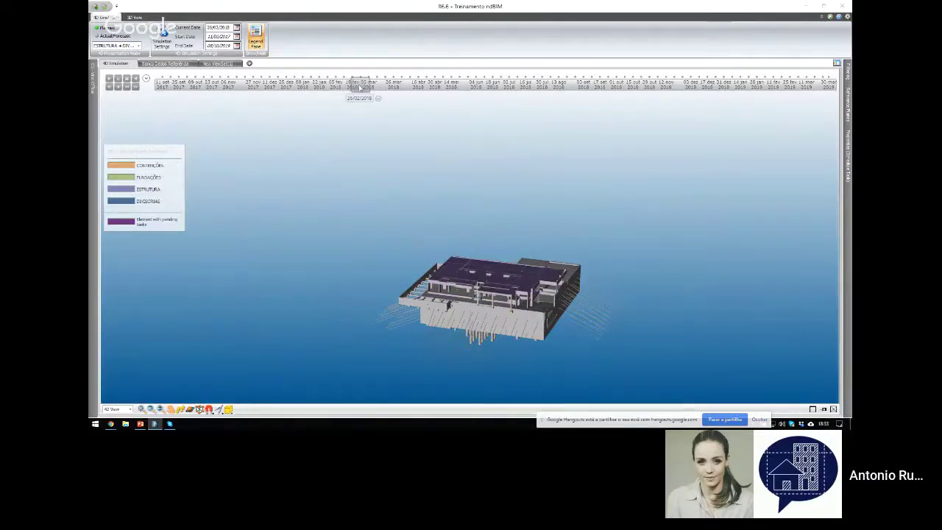
click(109, 81)
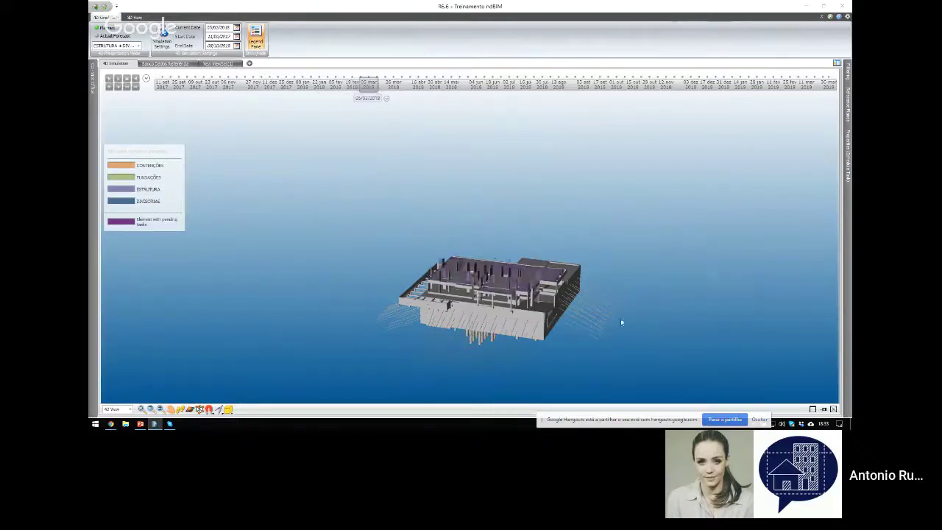